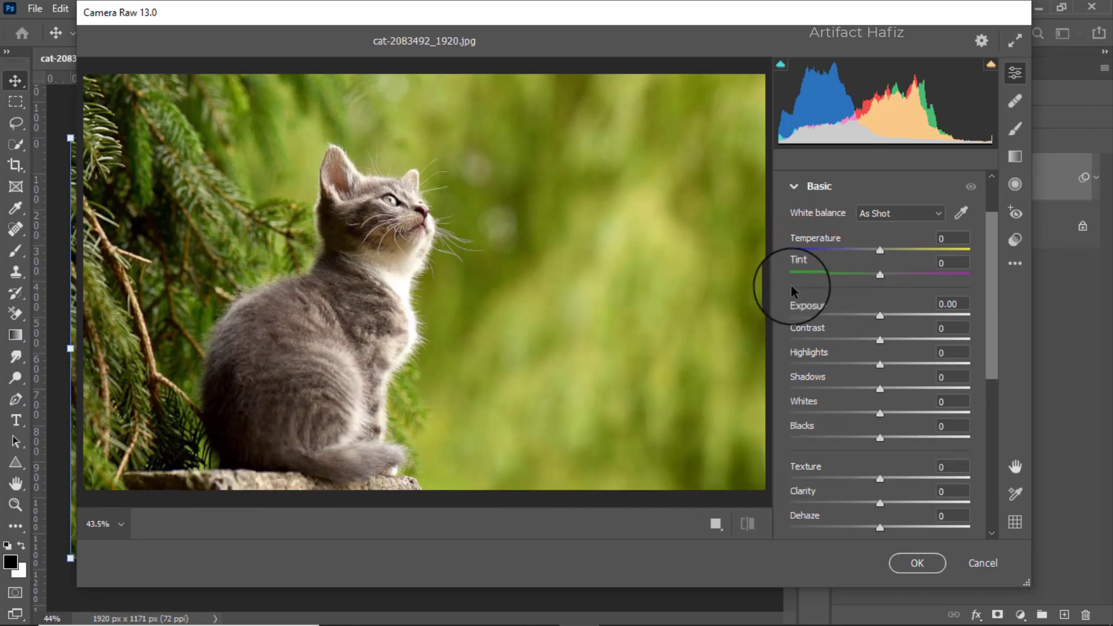
# - Set the photo's Exposure to -0.80, Contrast to +5, Highlights to -7, Shadows to +27, Whites to +43 and Blacks to -5
pyautogui.moveTo(880, 316); pyautogui.dragTo(865, 315)
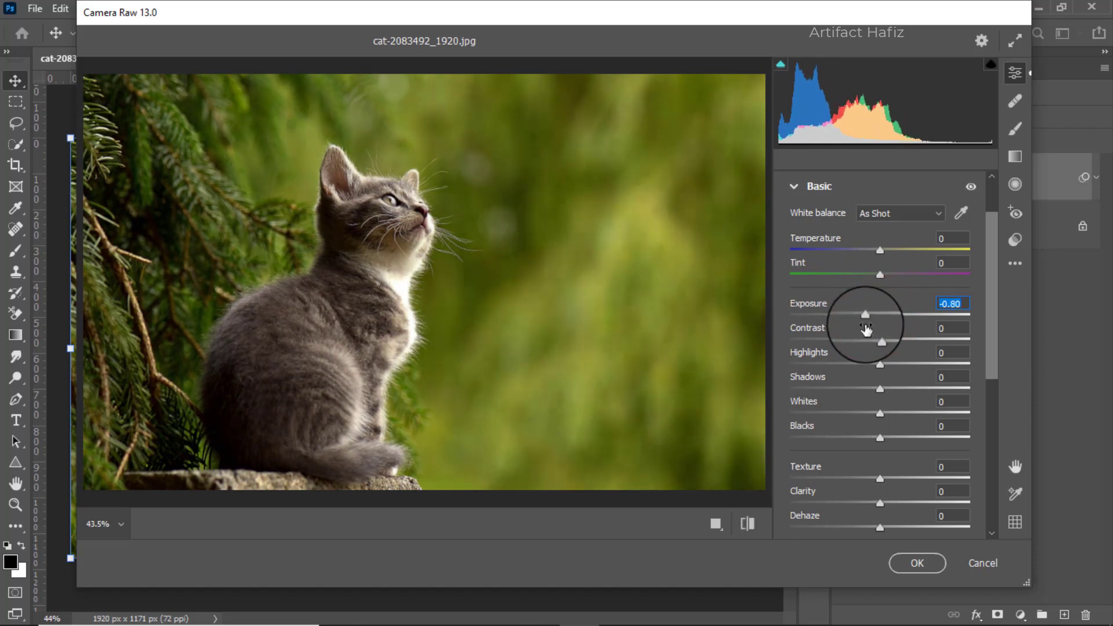
pyautogui.moveTo(881, 342); pyautogui.dragTo(873, 367)
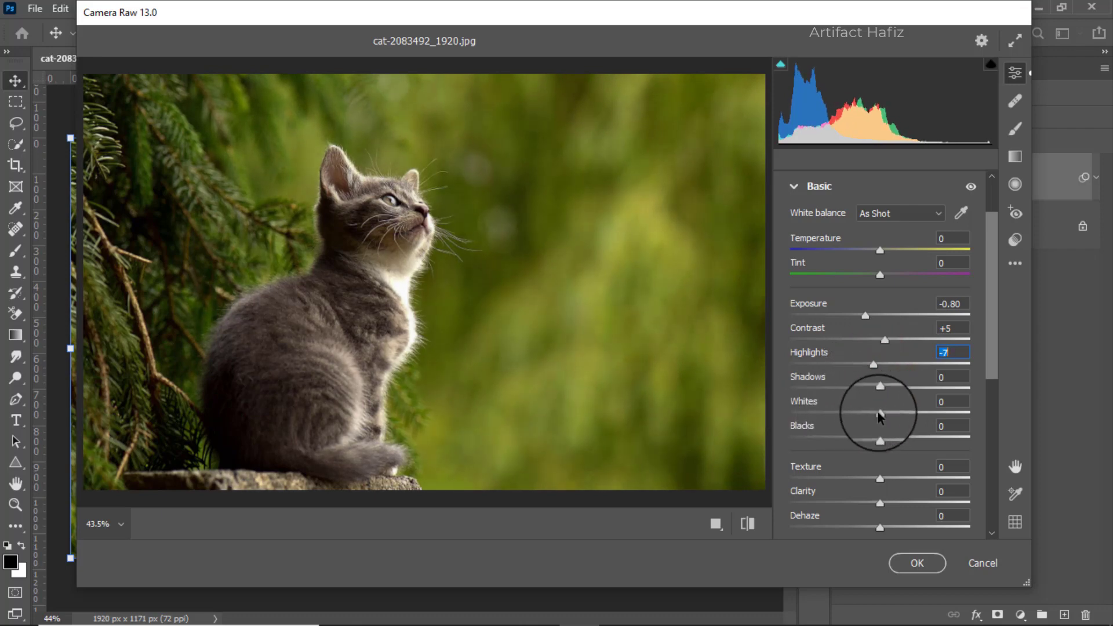
pyautogui.moveTo(878, 413); pyautogui.dragTo(917, 418)
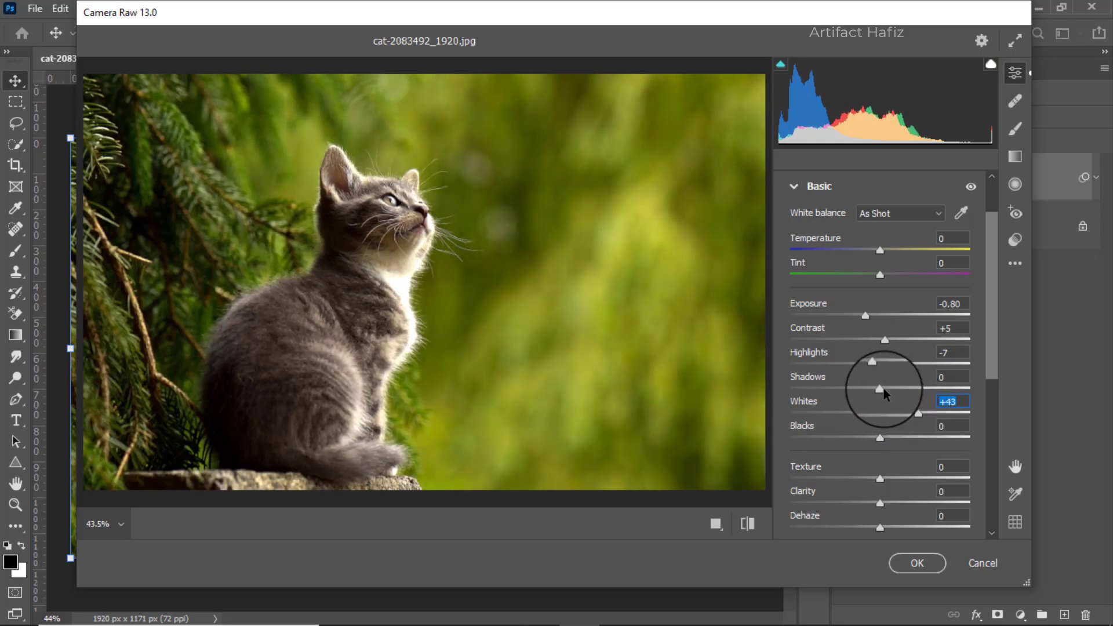
pyautogui.moveTo(879, 390); pyautogui.dragTo(905, 394)
pyautogui.moveTo(879, 435); pyautogui.dragTo(877, 443)
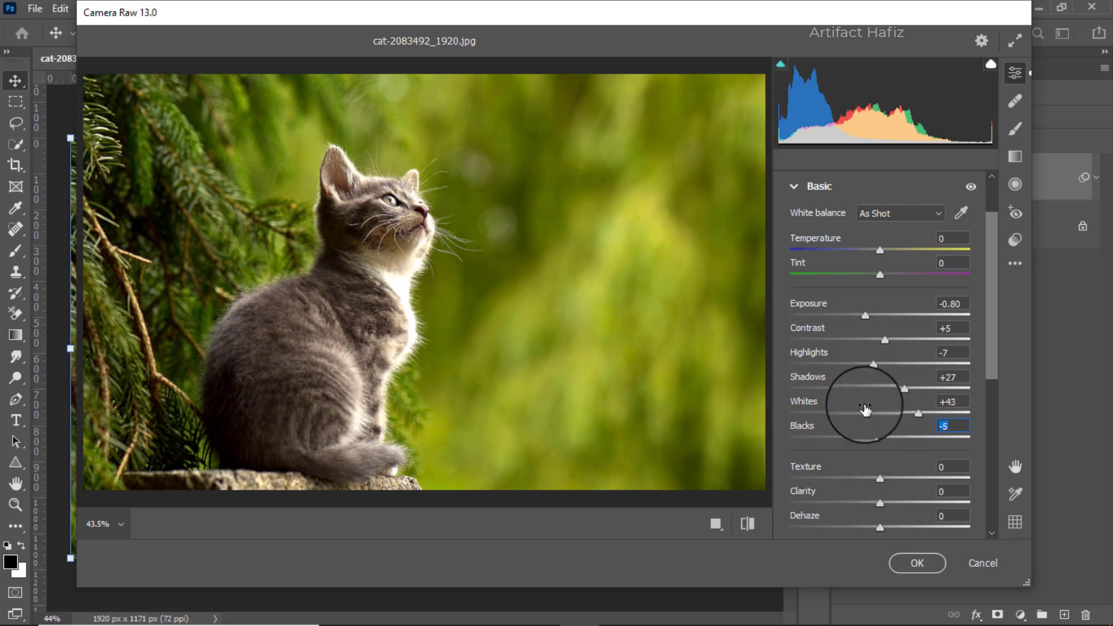
# - Set the photo's Texture to +12, Clarity to +3, Dehaze to +3 and Vibrance to +12
pyautogui.scroll(-1, 875, 345)
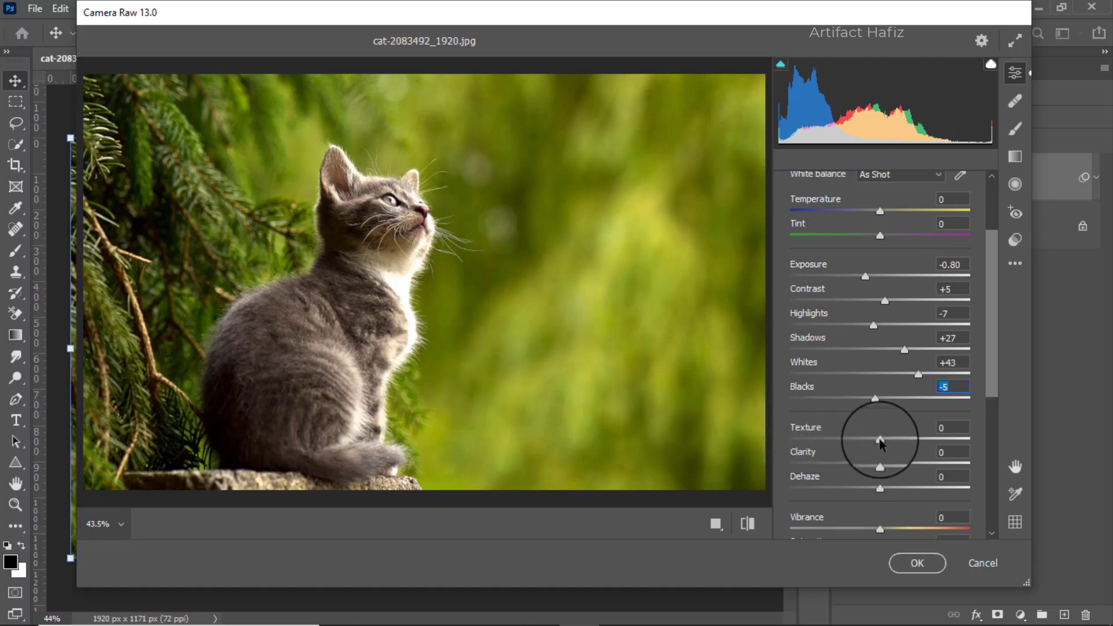
pyautogui.moveTo(880, 442); pyautogui.dragTo(891, 445)
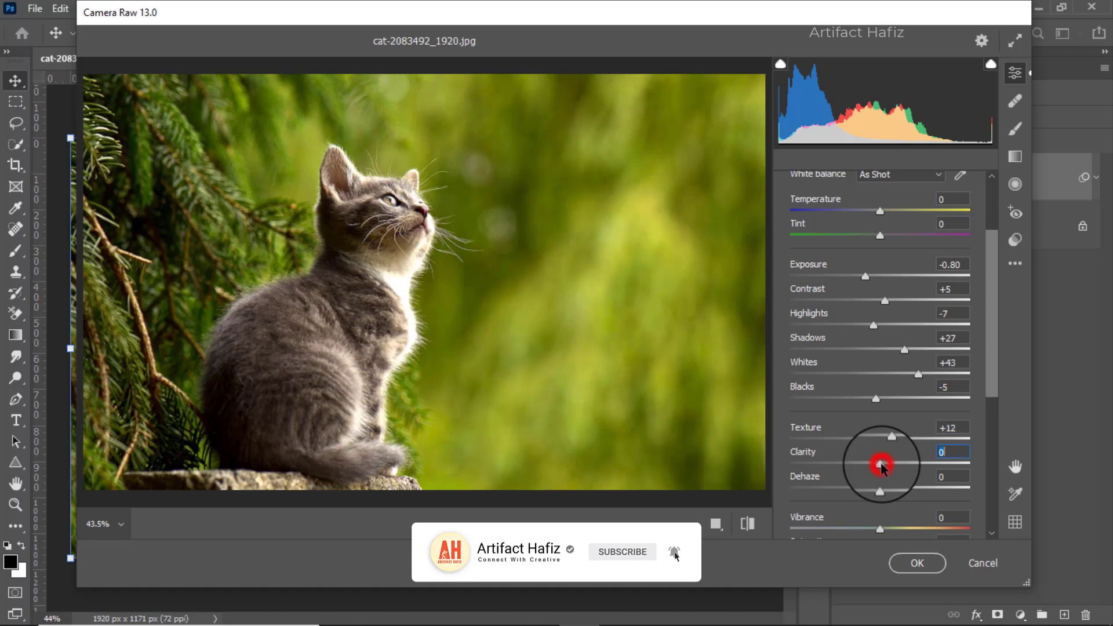
pyautogui.moveTo(880, 463); pyautogui.dragTo(882, 463)
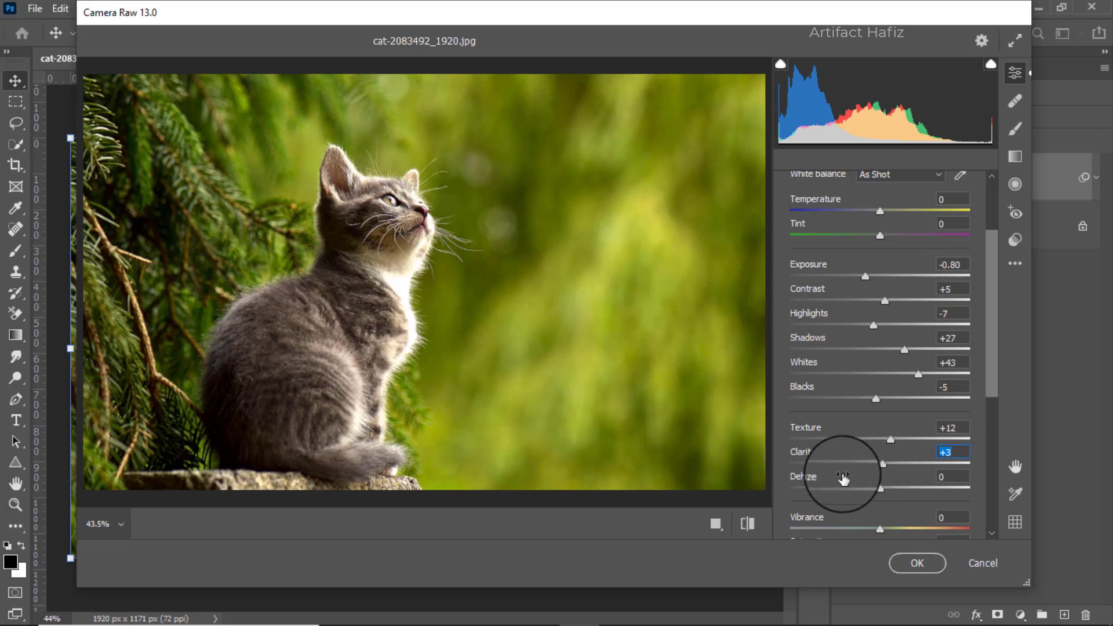
pyautogui.scroll(-1, 843, 477)
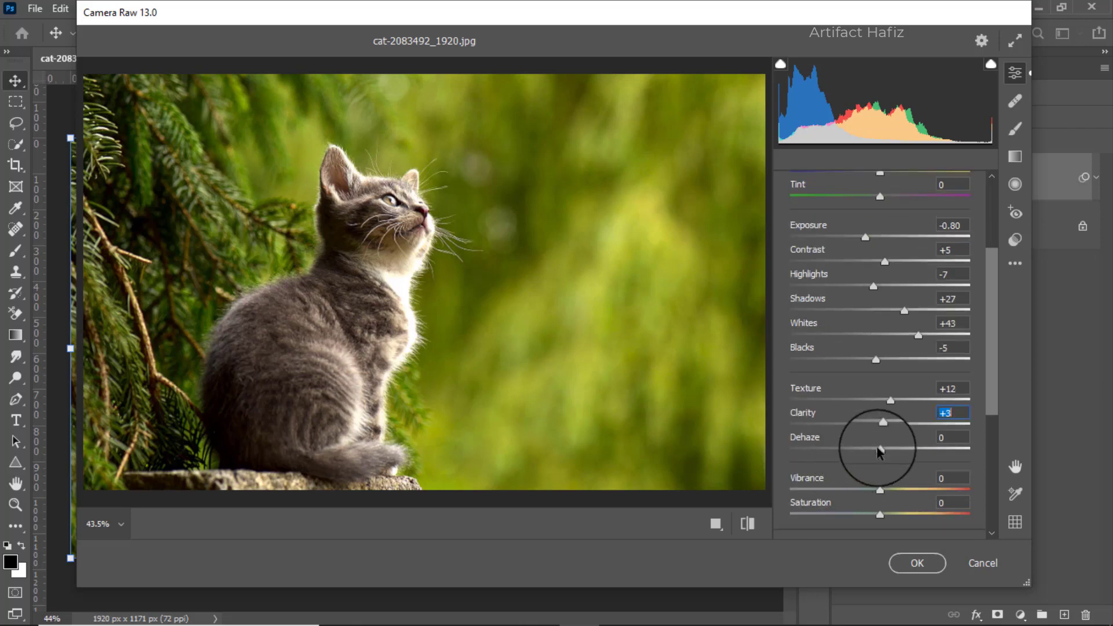
pyautogui.moveTo(880, 453)
pyautogui.mouseDown()
pyautogui.moveTo(894, 456)
pyautogui.moveTo(882, 458)
pyautogui.mouseUp()
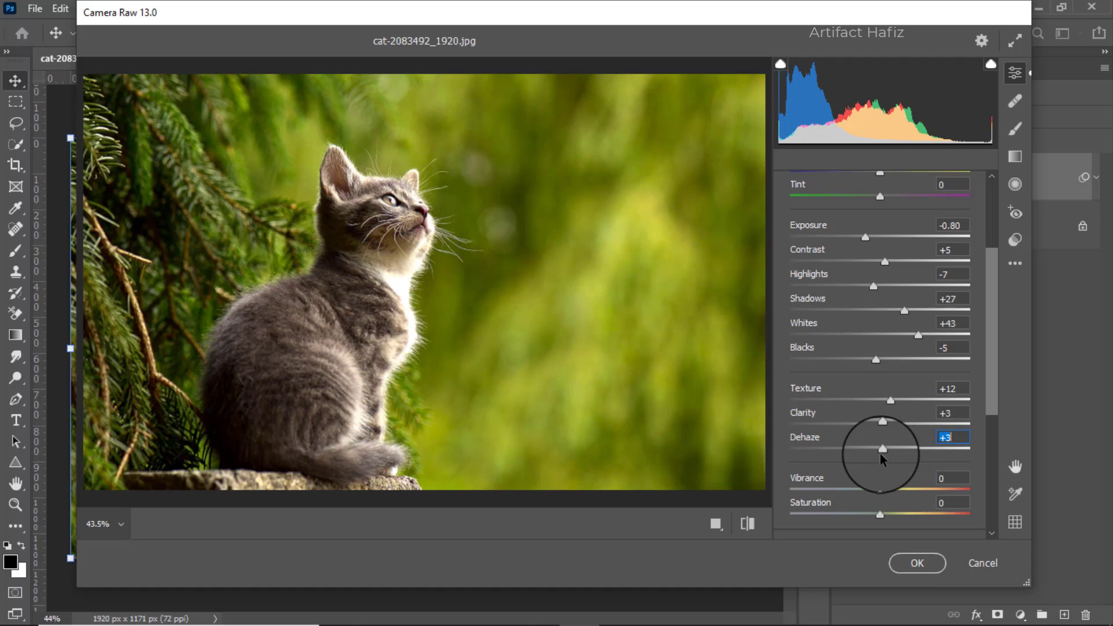
pyautogui.scroll(-3, 881, 423)
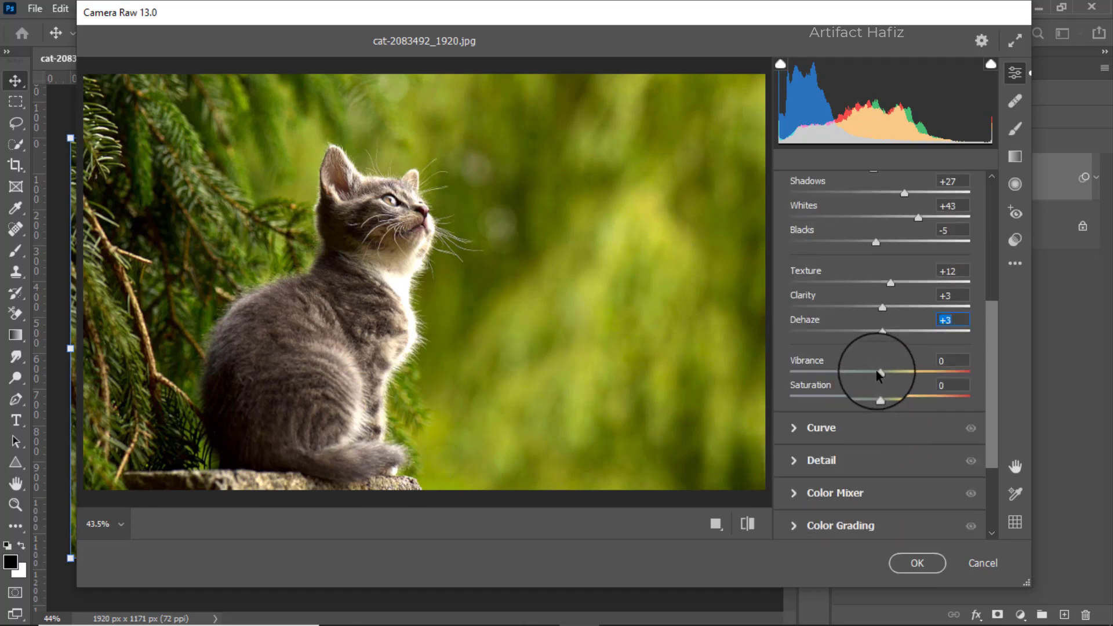
pyautogui.moveTo(879, 374)
pyautogui.mouseDown()
pyautogui.moveTo(895, 374)
pyautogui.moveTo(886, 383)
pyautogui.mouseUp()
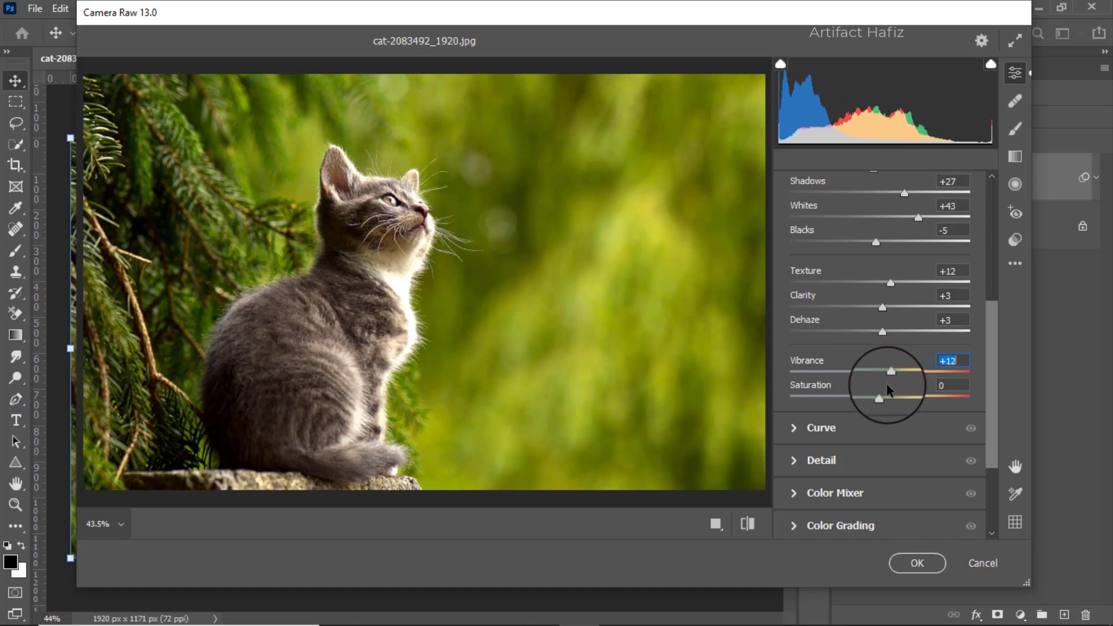
# - Shape the main point curve by raising the black point to output 12 and adding points at input 64, output 65 and input 188, output 202
pyautogui.scroll(-3, 885, 383)
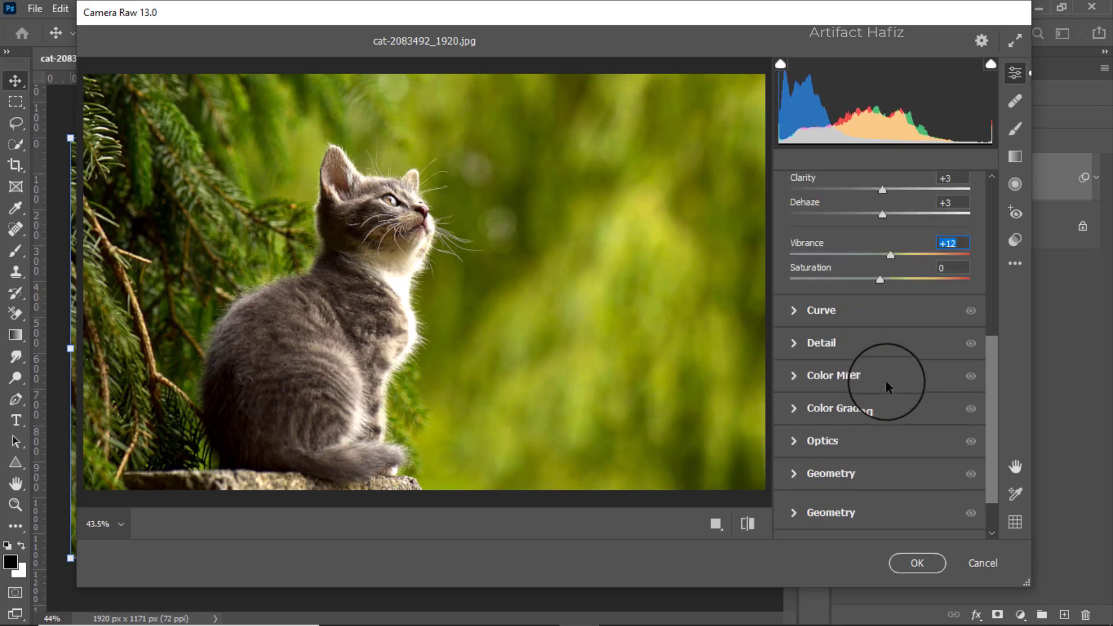
pyautogui.click(810, 311)
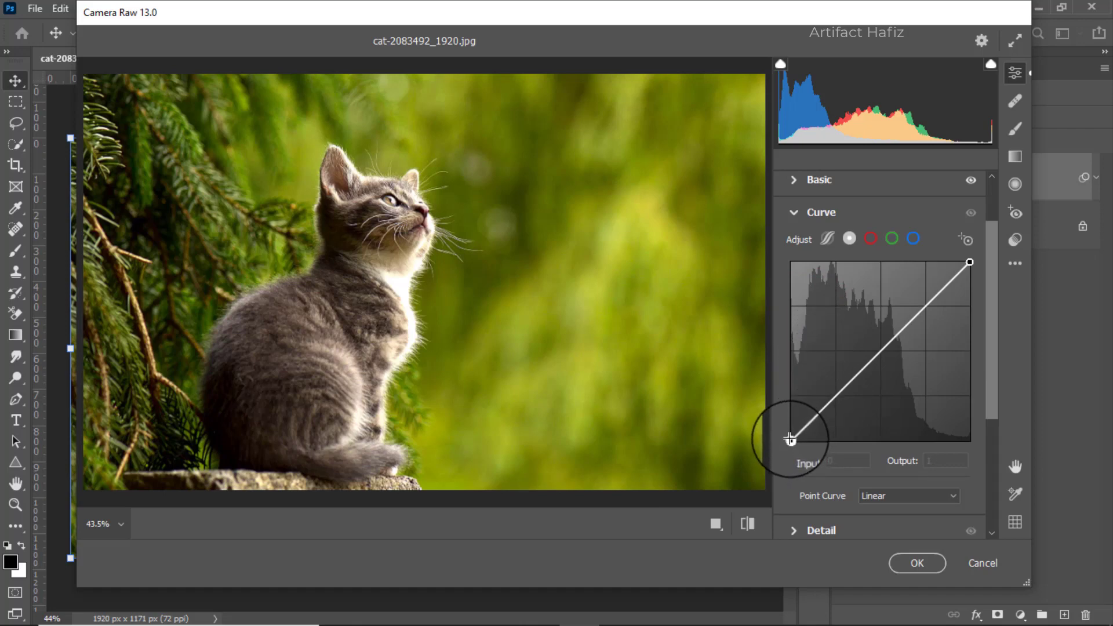
pyautogui.moveTo(790, 440); pyautogui.dragTo(791, 432)
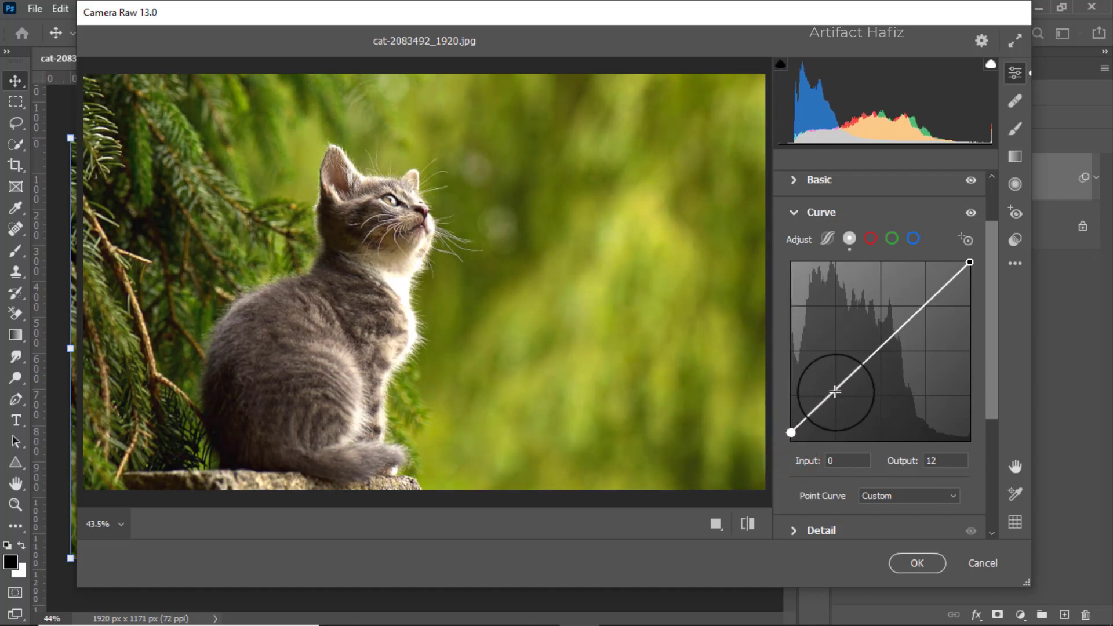
pyautogui.moveTo(835, 391); pyautogui.dragTo(836, 394)
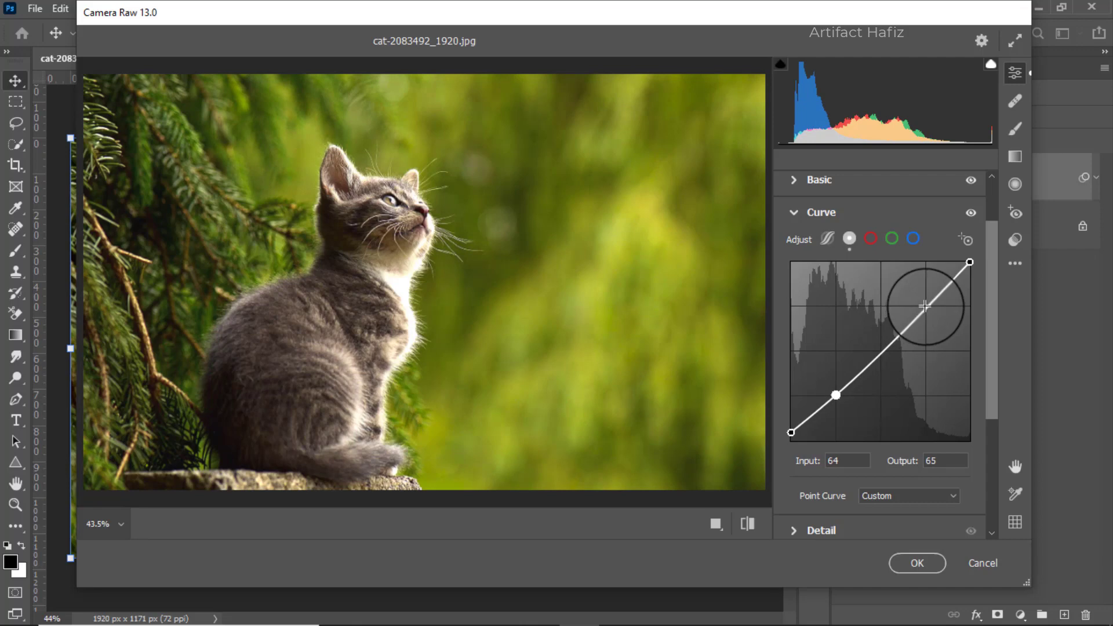
pyautogui.moveTo(924, 306); pyautogui.dragTo(922, 299)
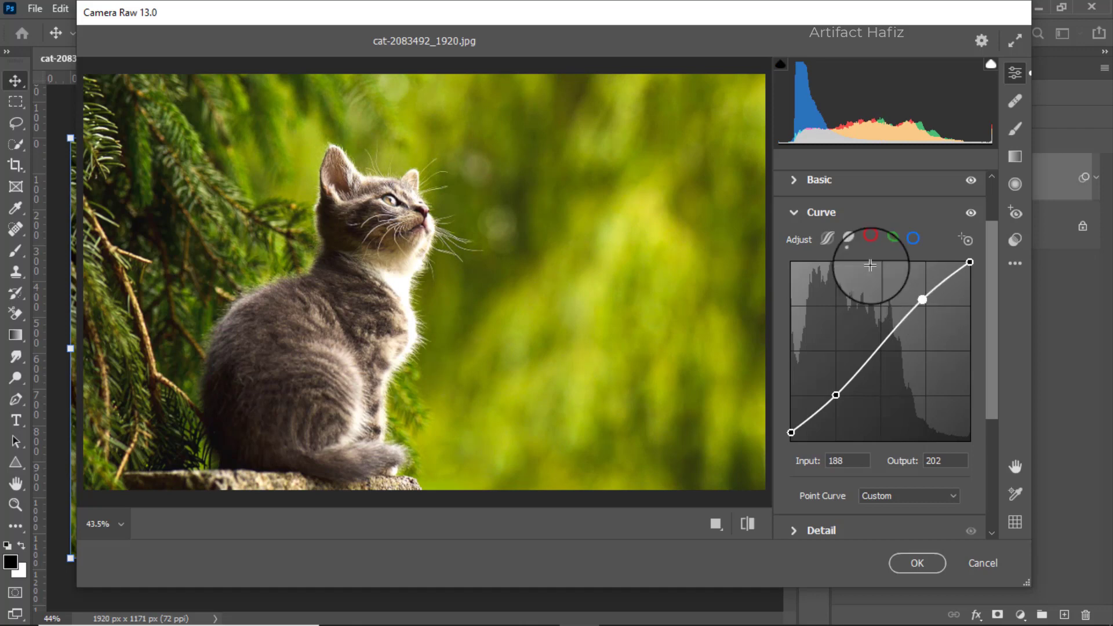
# - On the blue channel curve, raise the black point to output 9 and add points at input 64, output 65 and input 196, output 186
pyautogui.click(913, 238)
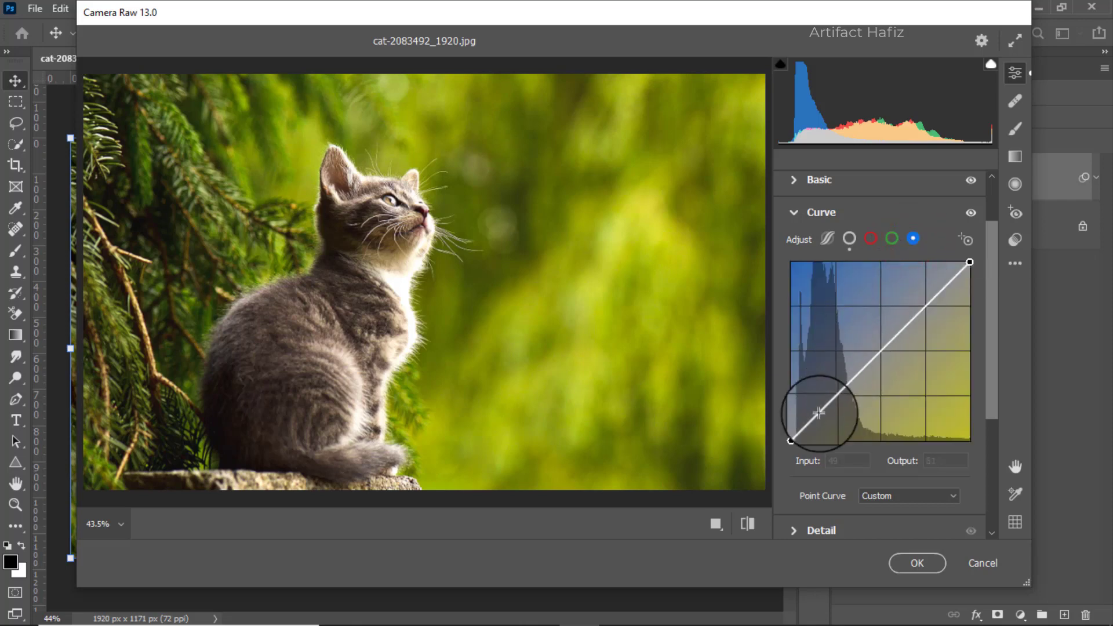
pyautogui.moveTo(790, 441); pyautogui.dragTo(792, 433)
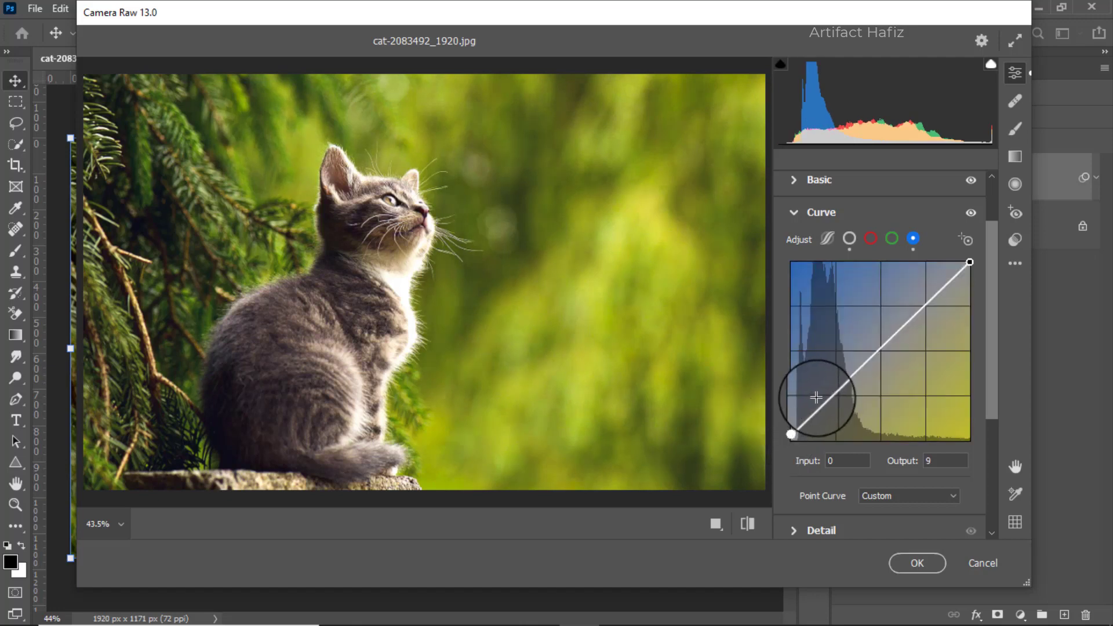
pyautogui.click(834, 394)
pyautogui.moveTo(834, 394); pyautogui.dragTo(836, 394)
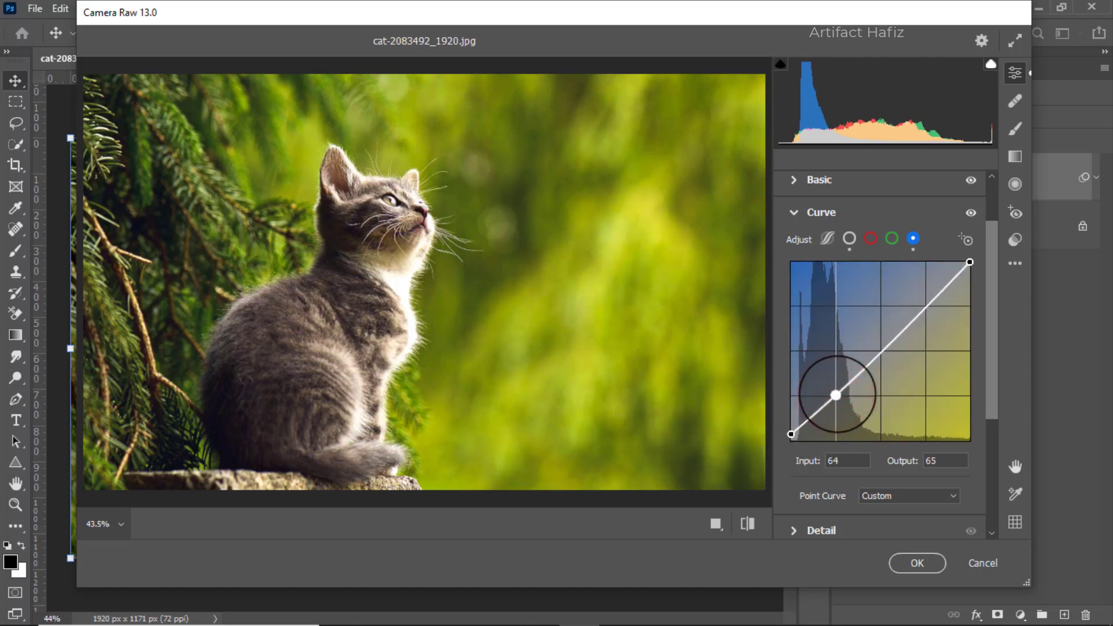
pyautogui.click(927, 301)
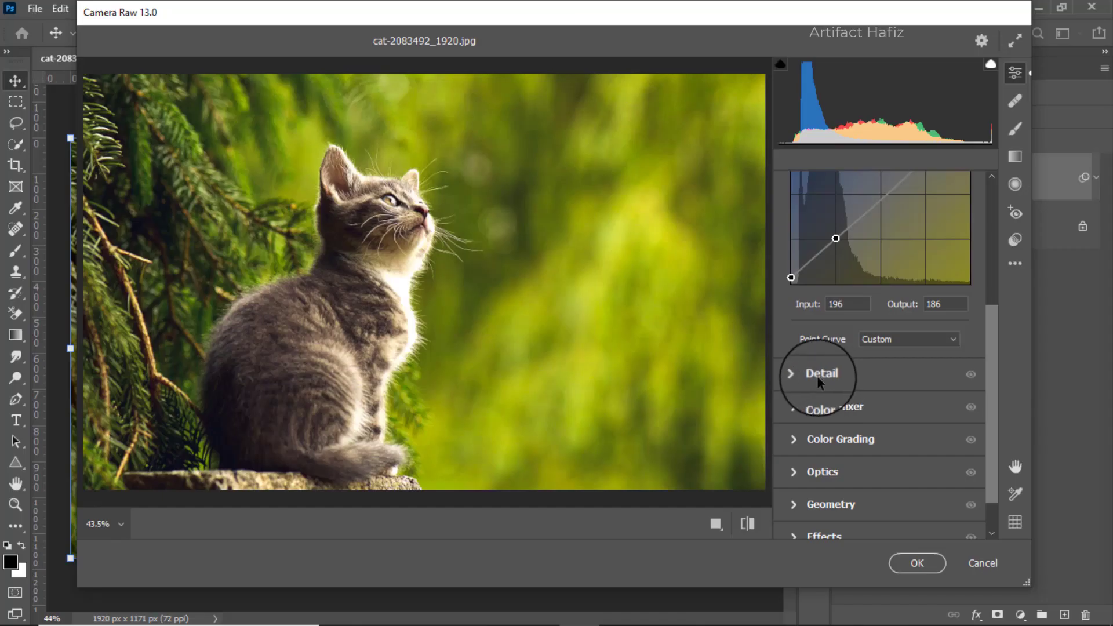
# - In the detail settings, set Sharpening to 10, Noise Reduction to 4 and Color Noise Reduction to 10
pyautogui.click(799, 373)
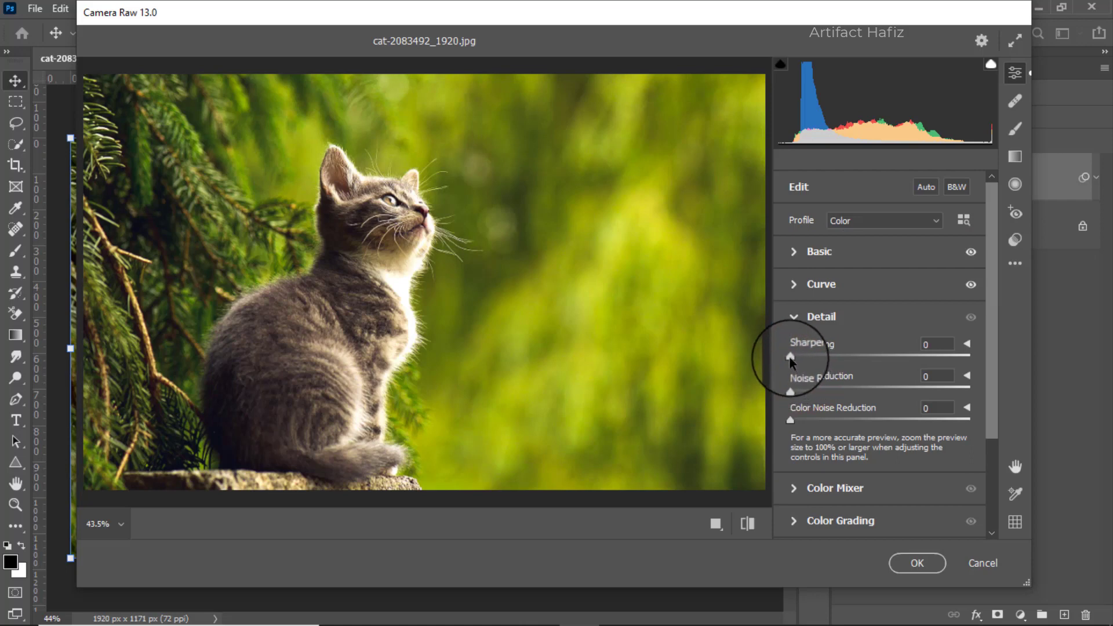
pyautogui.moveTo(789, 356); pyautogui.dragTo(803, 360)
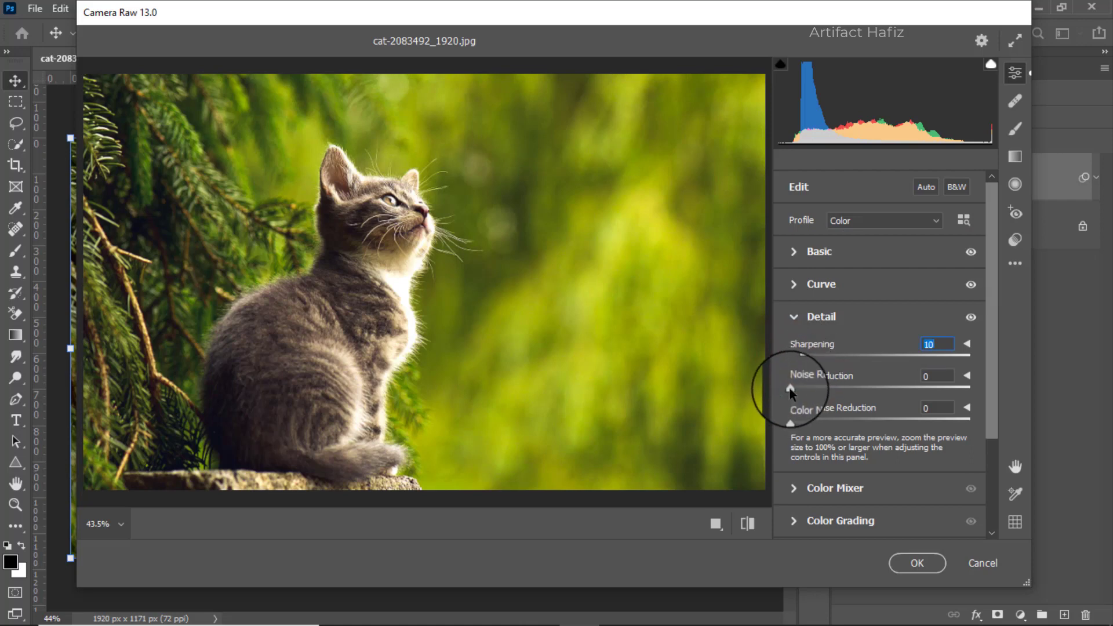
pyautogui.moveTo(790, 392); pyautogui.dragTo(797, 394)
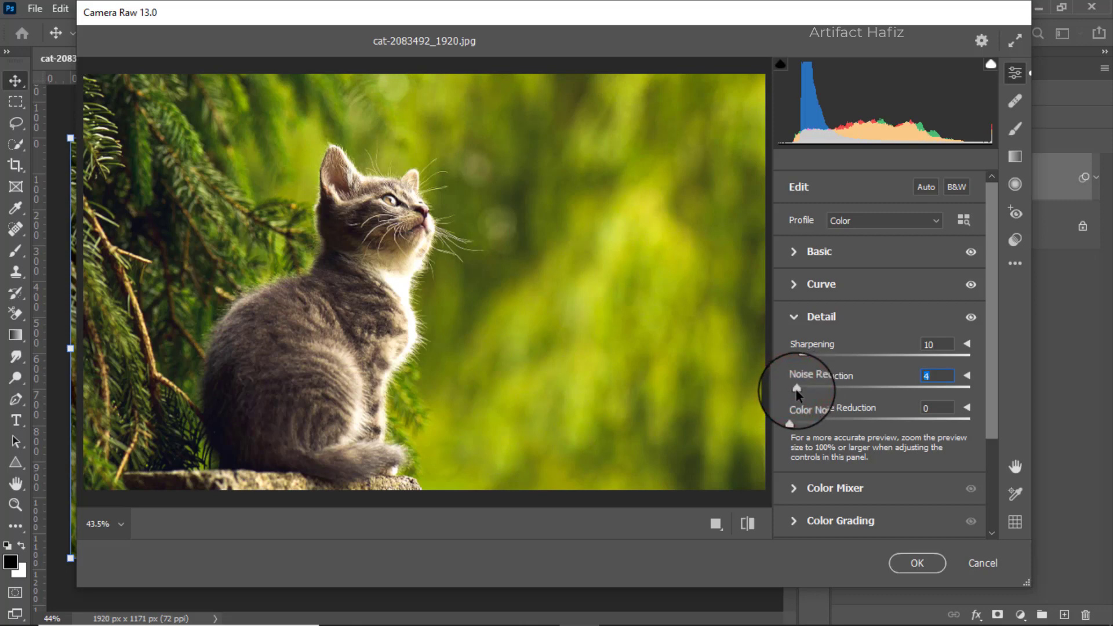
pyautogui.scroll(-2, 801, 398)
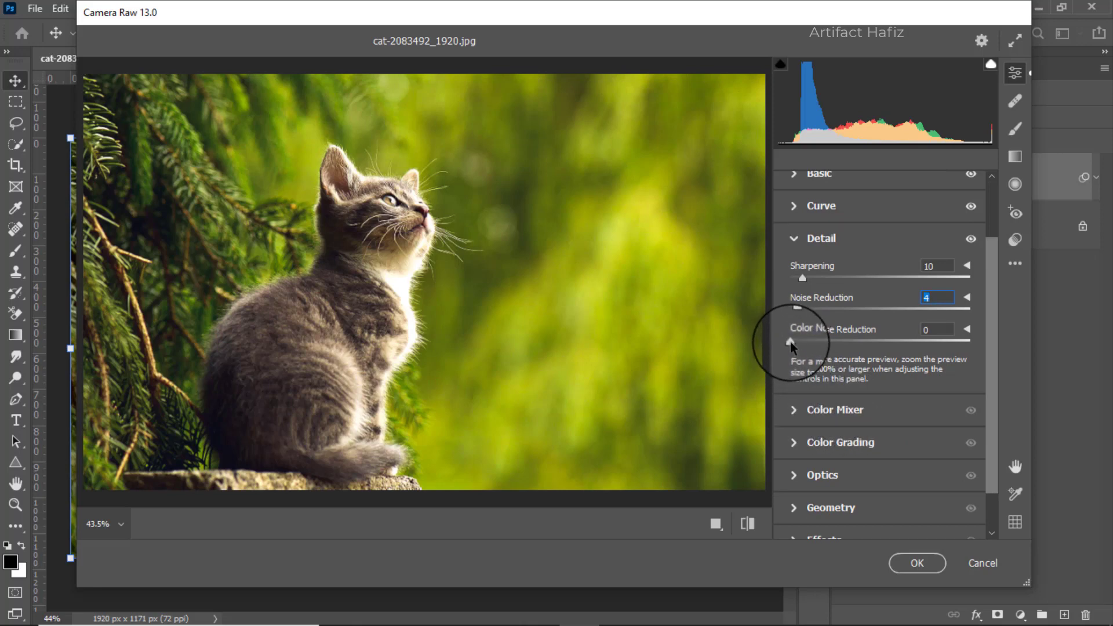
pyautogui.moveTo(791, 346); pyautogui.dragTo(810, 354)
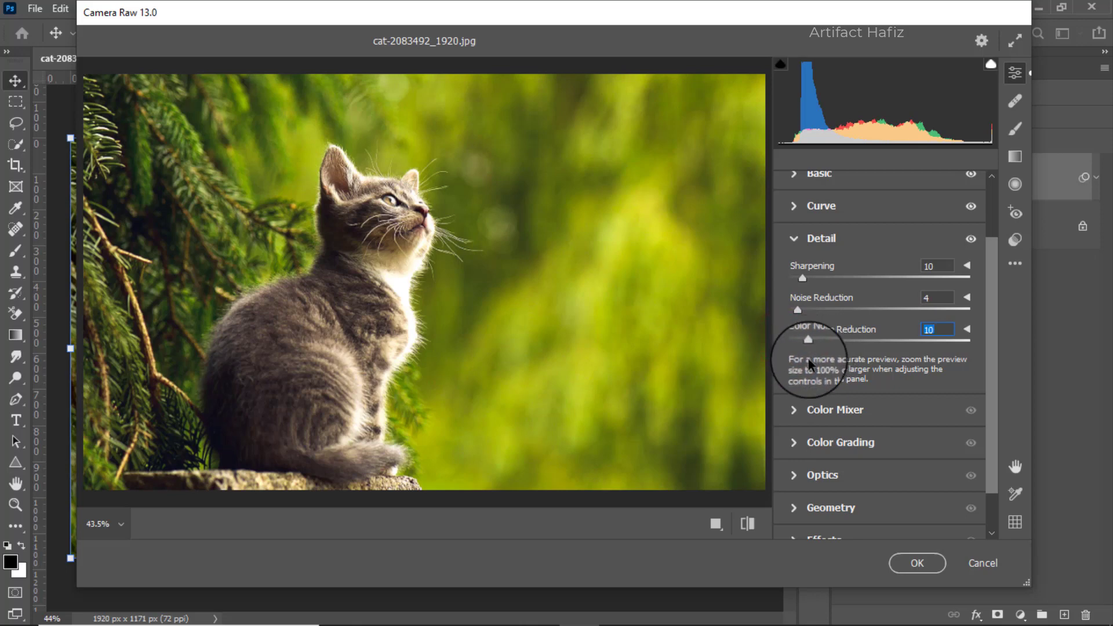
# - Set the HSL saturation of Reds to +4, Oranges to +6, Yellows to -6, Greens to -100, Aquas to +10 and Blues to +14
pyautogui.click(819, 411)
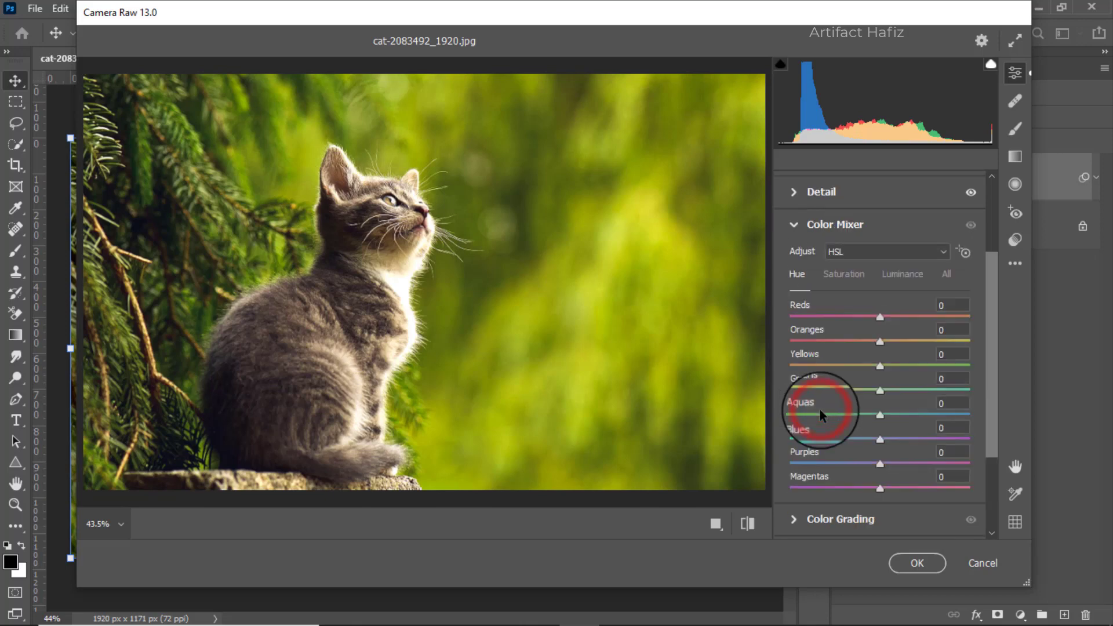
pyautogui.click(838, 272)
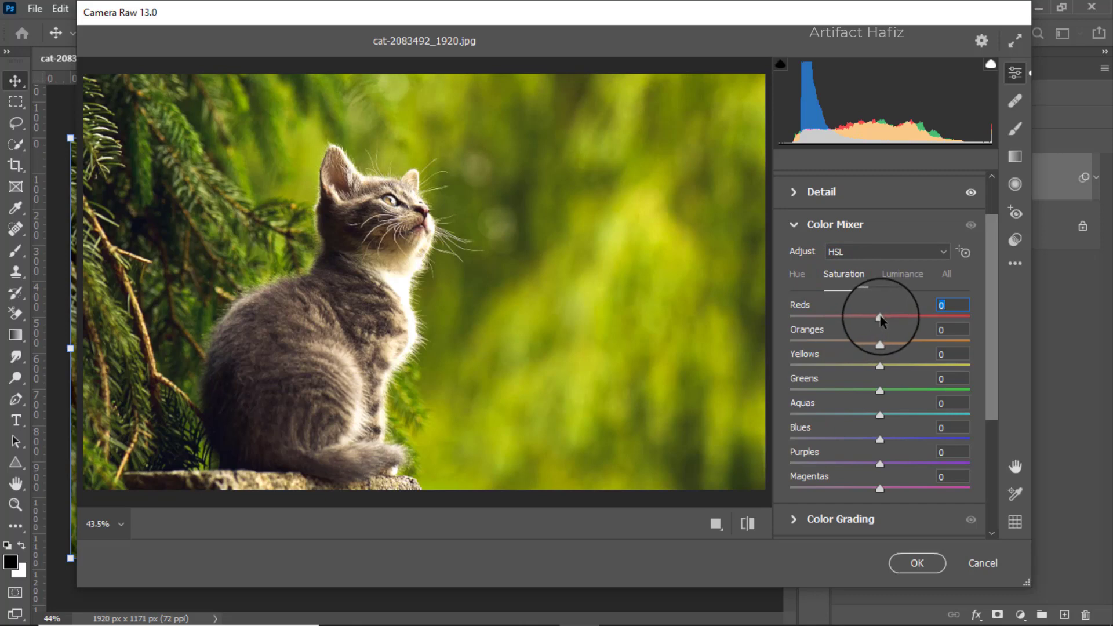
pyautogui.moveTo(879, 319); pyautogui.dragTo(887, 348)
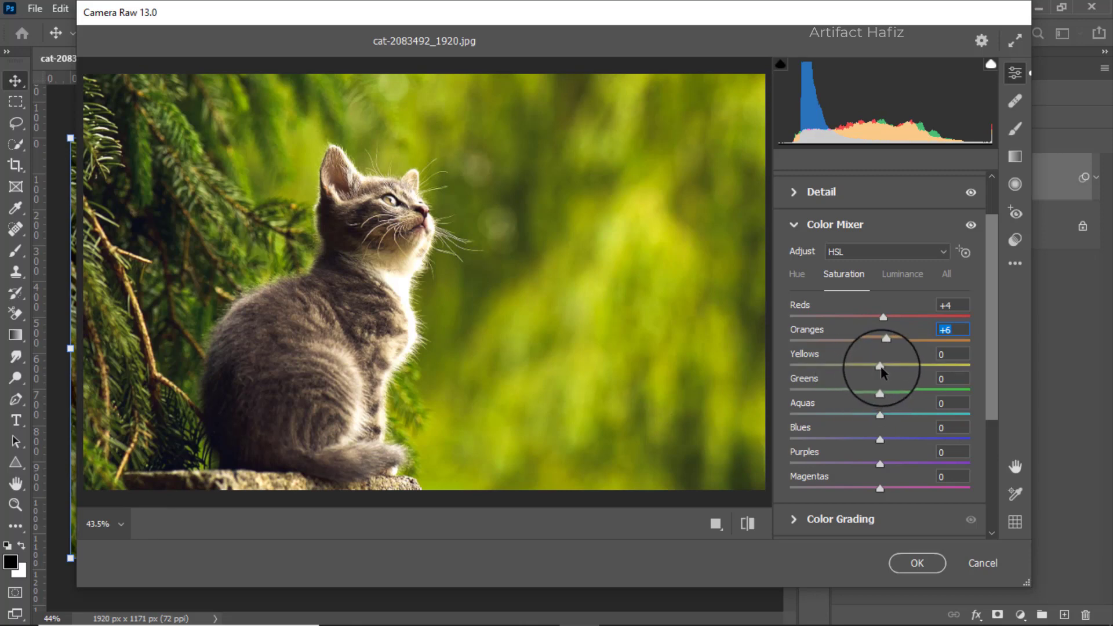
pyautogui.moveTo(879, 368)
pyautogui.mouseDown()
pyautogui.moveTo(812, 380)
pyautogui.moveTo(958, 378)
pyautogui.moveTo(879, 387)
pyautogui.mouseUp()
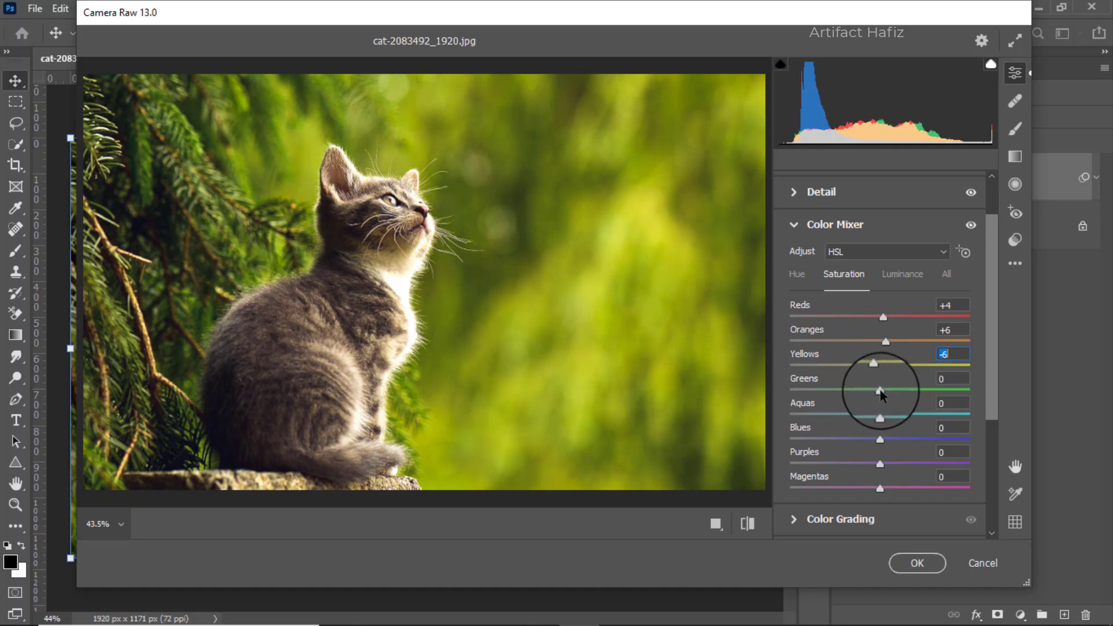
pyautogui.moveTo(880, 392)
pyautogui.mouseDown()
pyautogui.moveTo(852, 392)
pyautogui.moveTo(880, 394)
pyautogui.mouseUp()
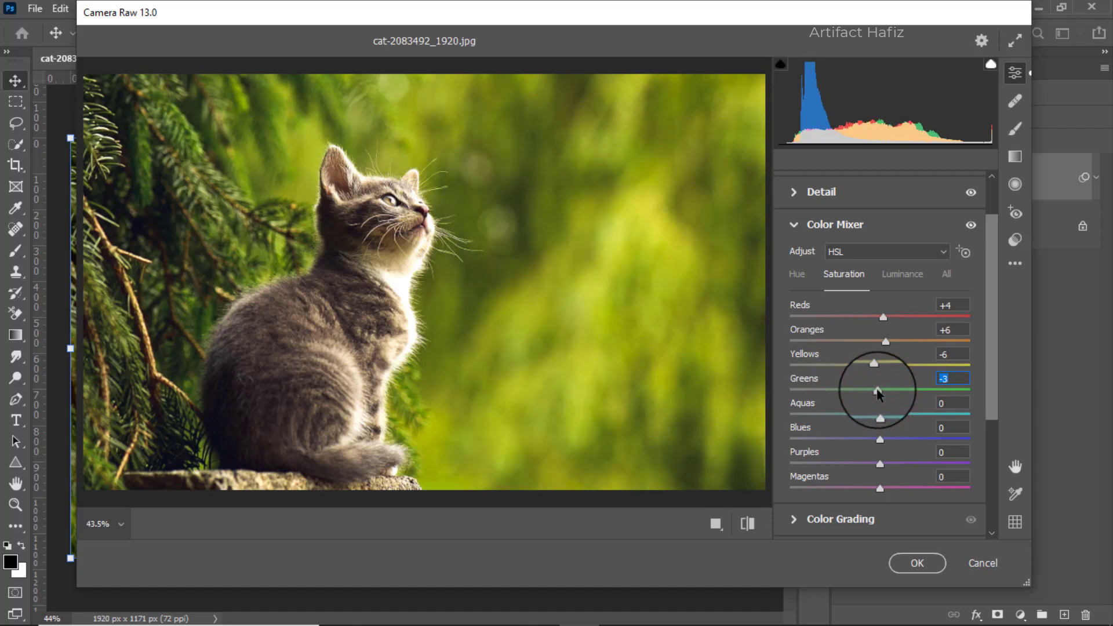
pyautogui.moveTo(878, 393); pyautogui.dragTo(788, 395)
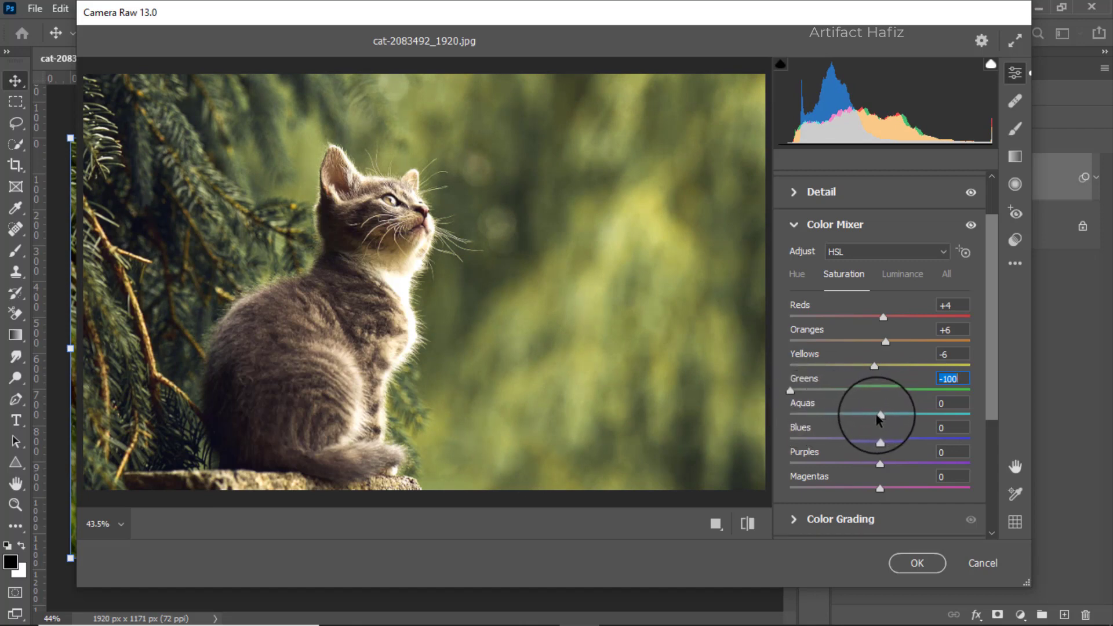
pyautogui.moveTo(876, 415); pyautogui.dragTo(892, 440)
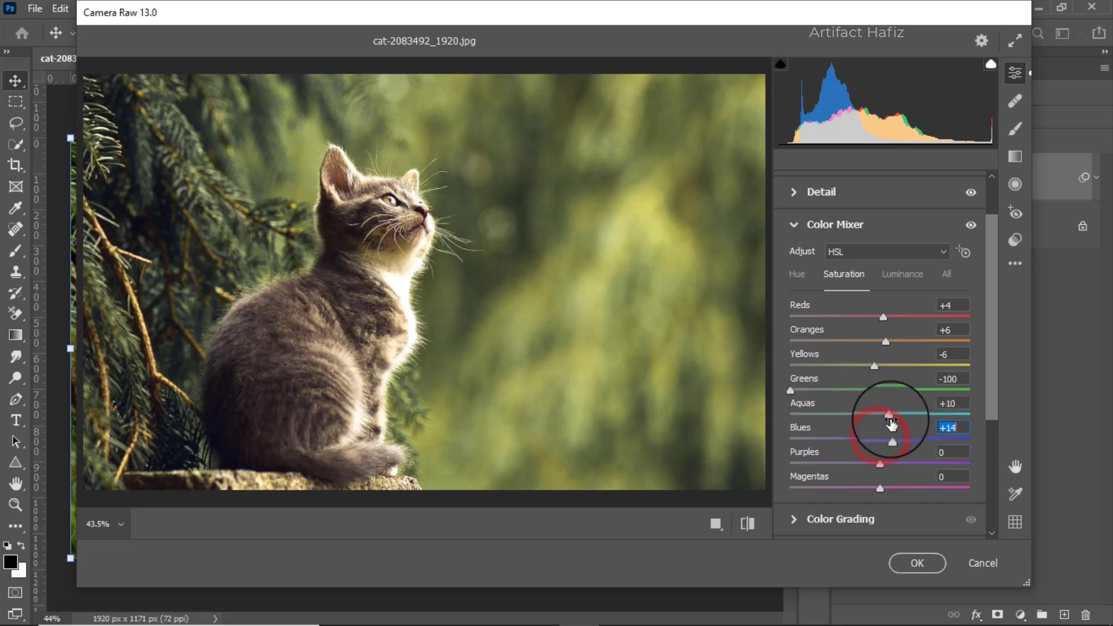
# - Set the HSL luminance of Oranges to +9, Yellows to +13, Greens to -4, Aquas to +9 and Blues to +7
pyautogui.click(896, 277)
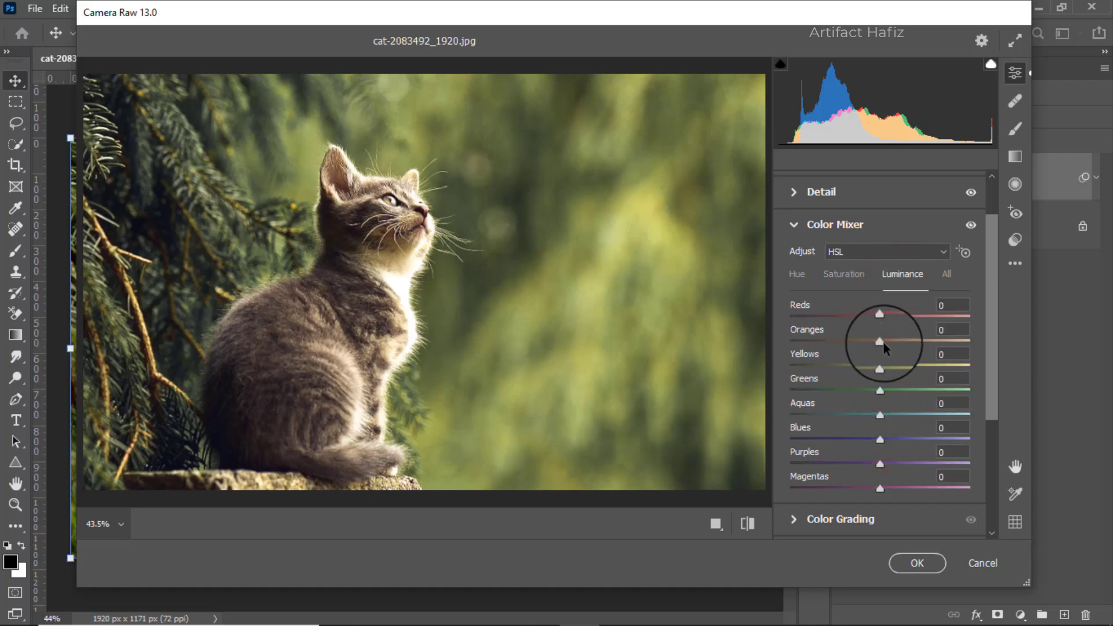
pyautogui.click(878, 339)
pyautogui.moveTo(889, 339); pyautogui.dragTo(878, 390)
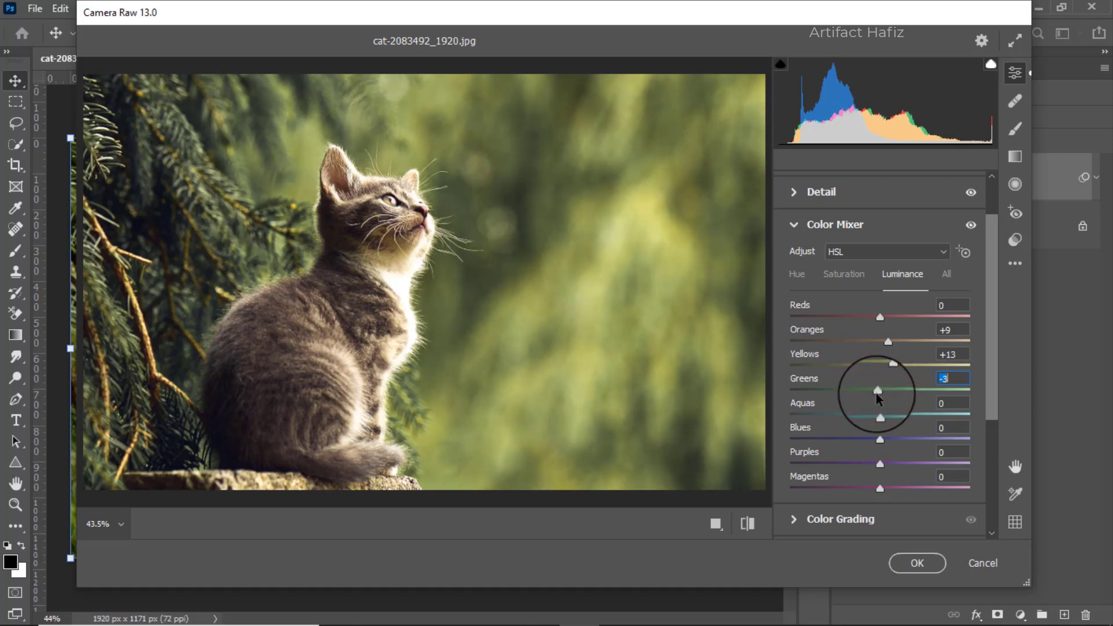
pyautogui.moveTo(880, 416); pyautogui.dragTo(890, 442)
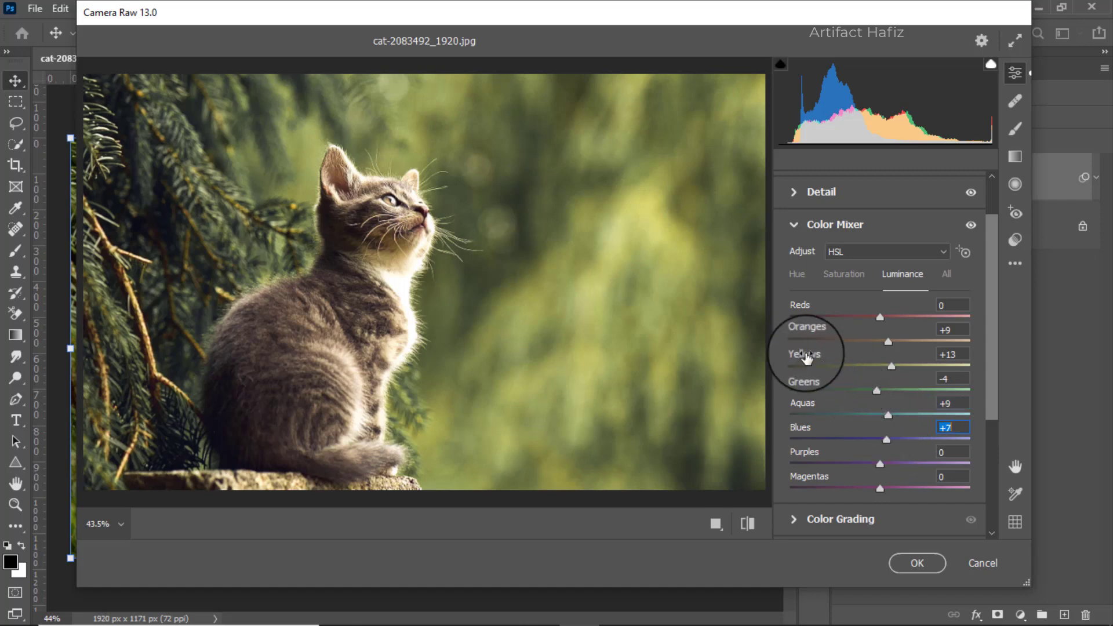
# - Set the HSL hue of Reds to -16, Oranges to -15, Yellows to -22, Greens to -17, Aquas to -36 and Blues to -55
pyautogui.click(797, 281)
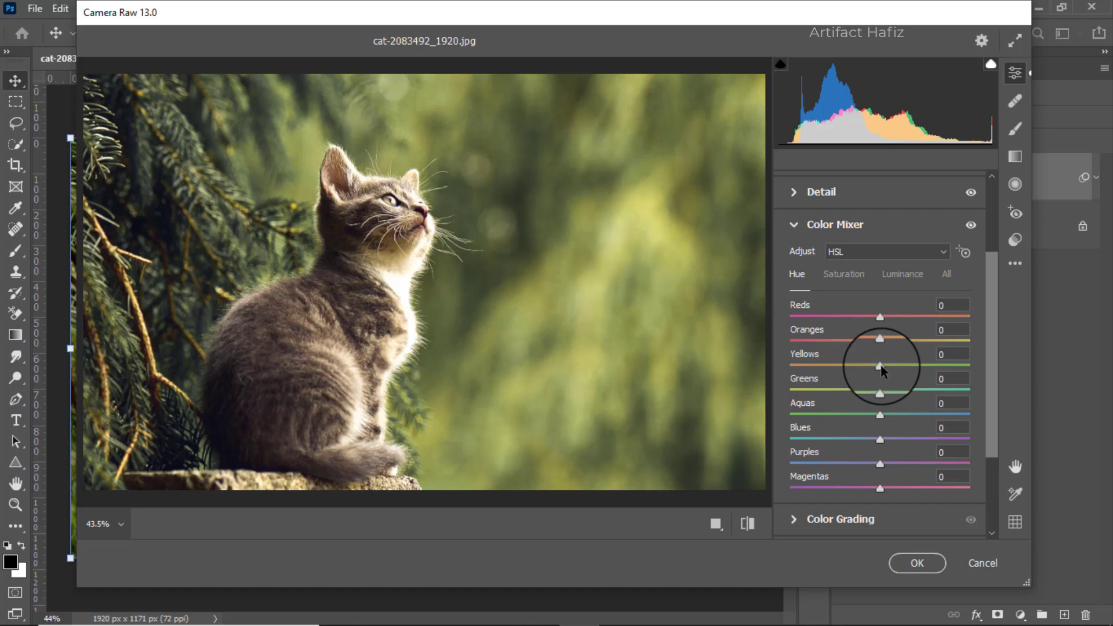
pyautogui.moveTo(880, 366); pyautogui.dragTo(860, 383)
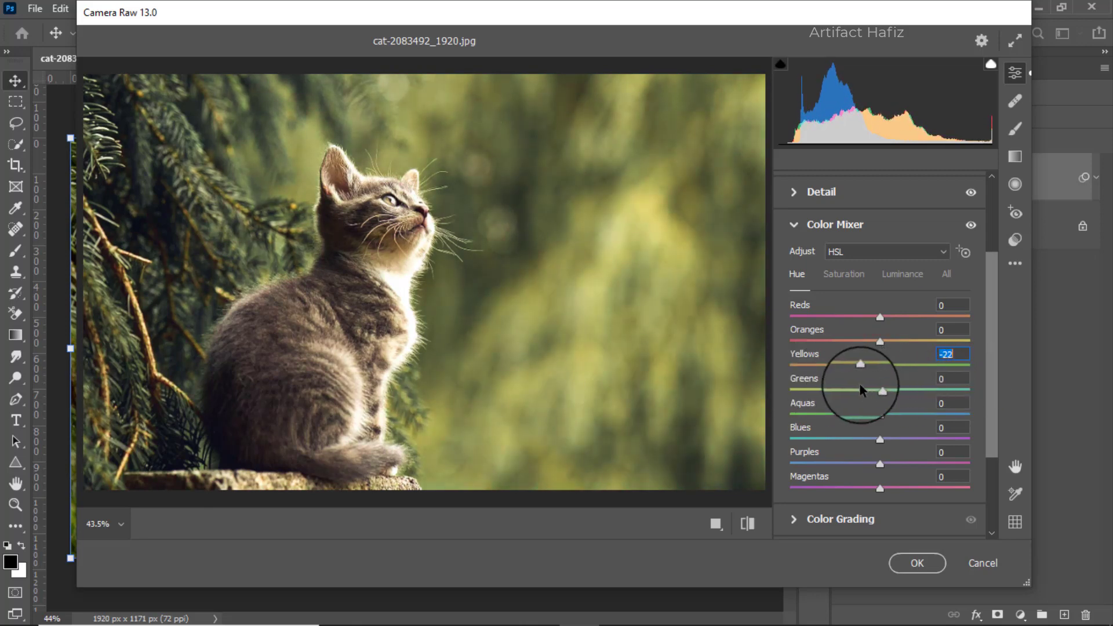
pyautogui.moveTo(880, 342); pyautogui.dragTo(865, 317)
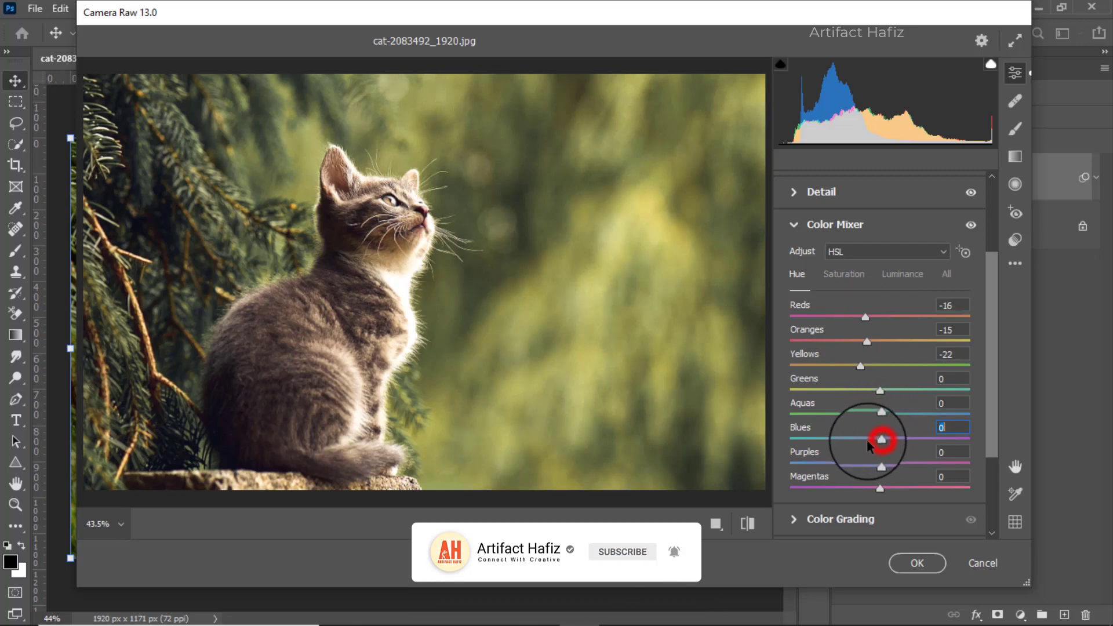
pyautogui.moveTo(867, 439); pyautogui.dragTo(846, 415)
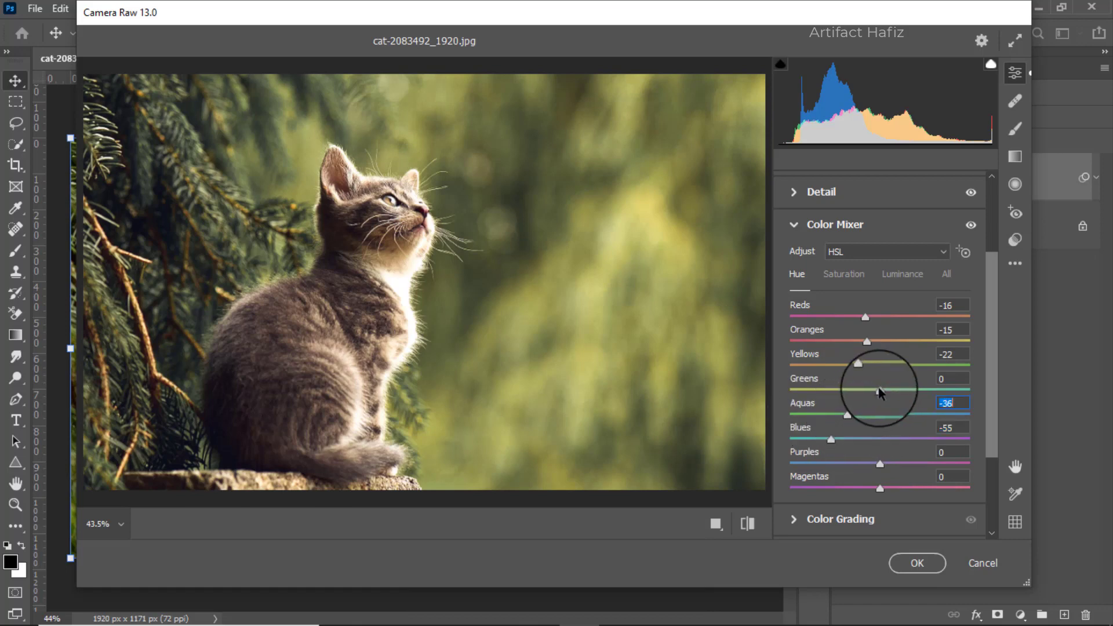
pyautogui.moveTo(879, 390); pyautogui.dragTo(864, 427)
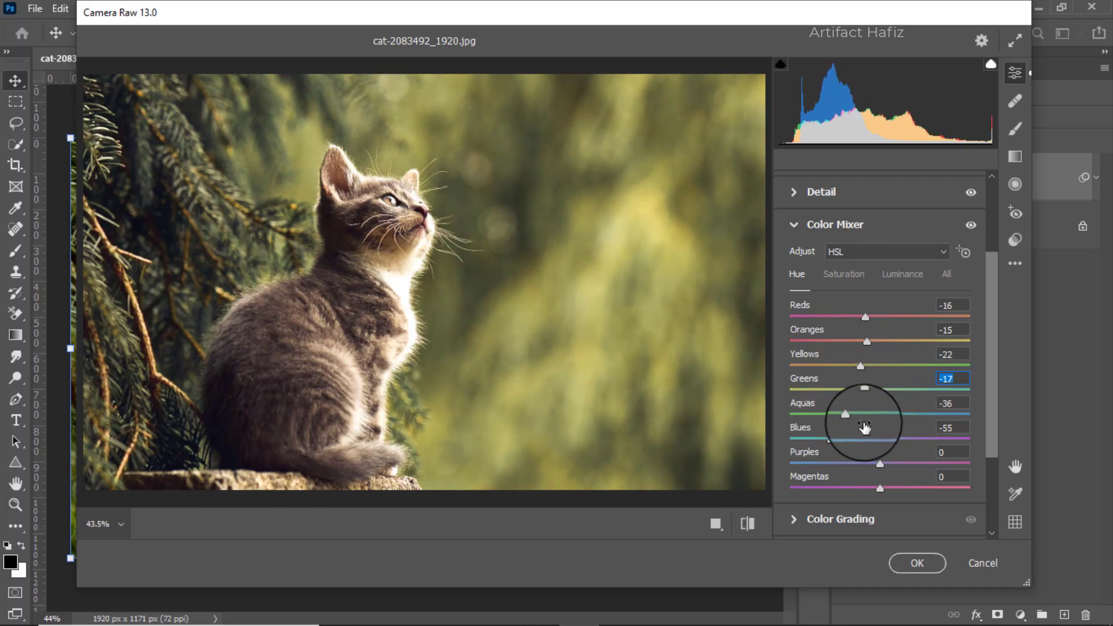
# - In Color Grading, tint the shadows slightly blue and the highlights yellow-green with a saturation of 13
pyautogui.scroll(-5, 864, 427)
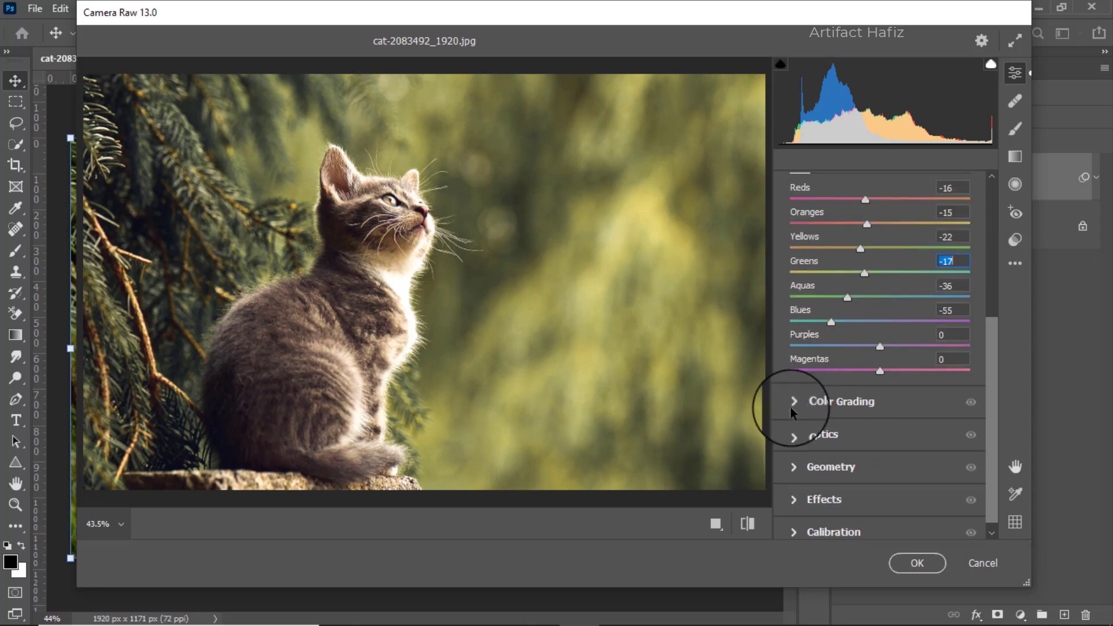
pyautogui.click(839, 401)
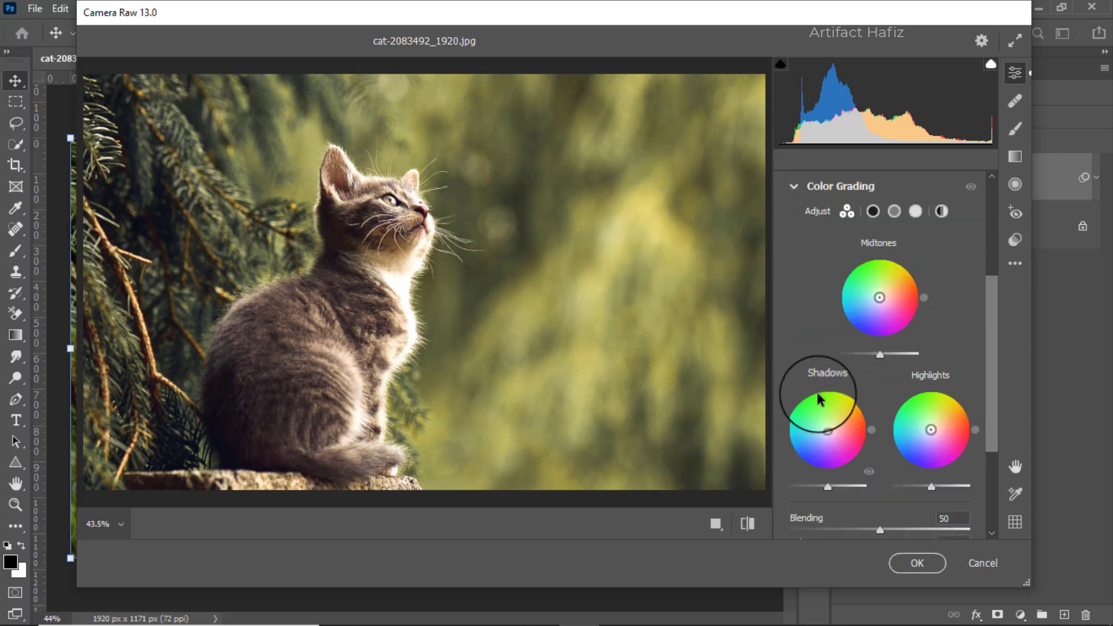
pyautogui.moveTo(828, 430); pyautogui.dragTo(822, 431)
pyautogui.moveTo(931, 429); pyautogui.dragTo(945, 377)
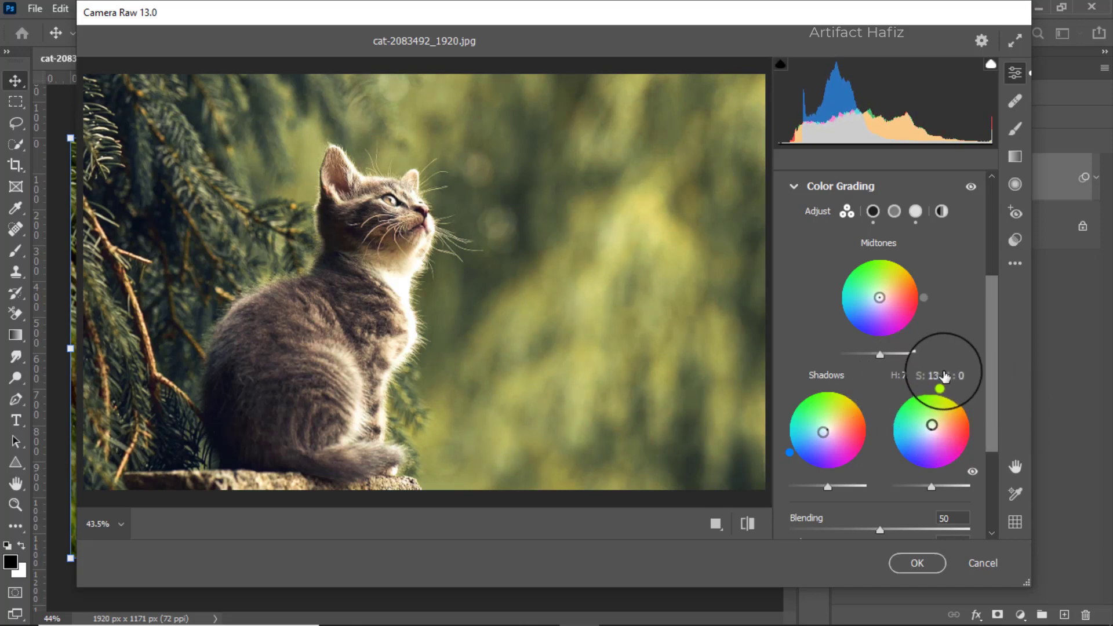
# - In the Effects settings, set Vignetting to -6
pyautogui.scroll(-3, 939, 365)
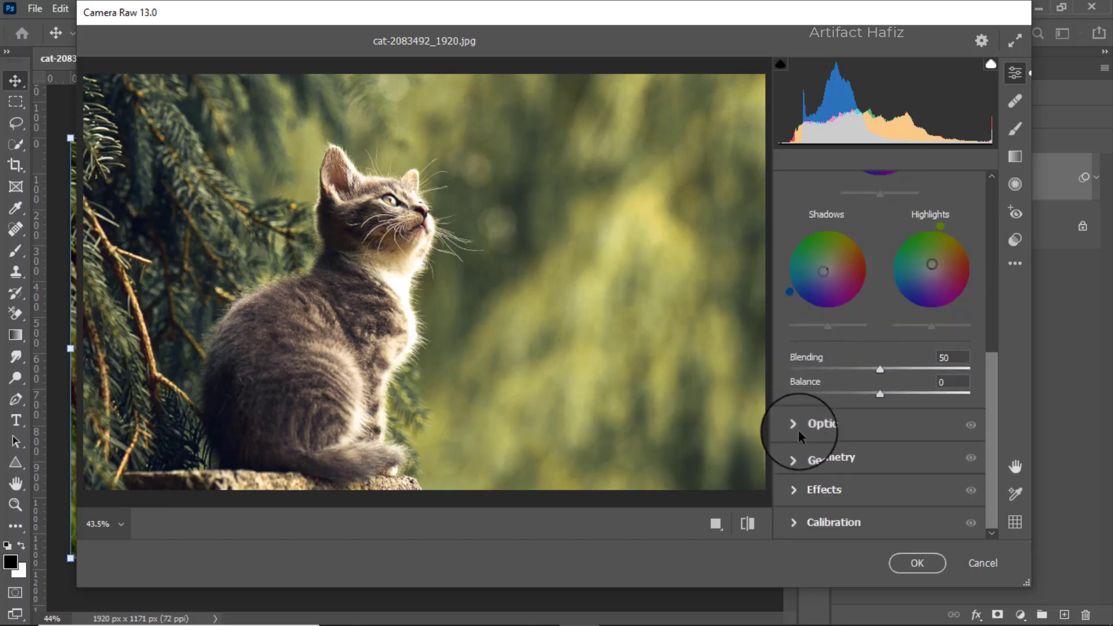
pyautogui.click(826, 490)
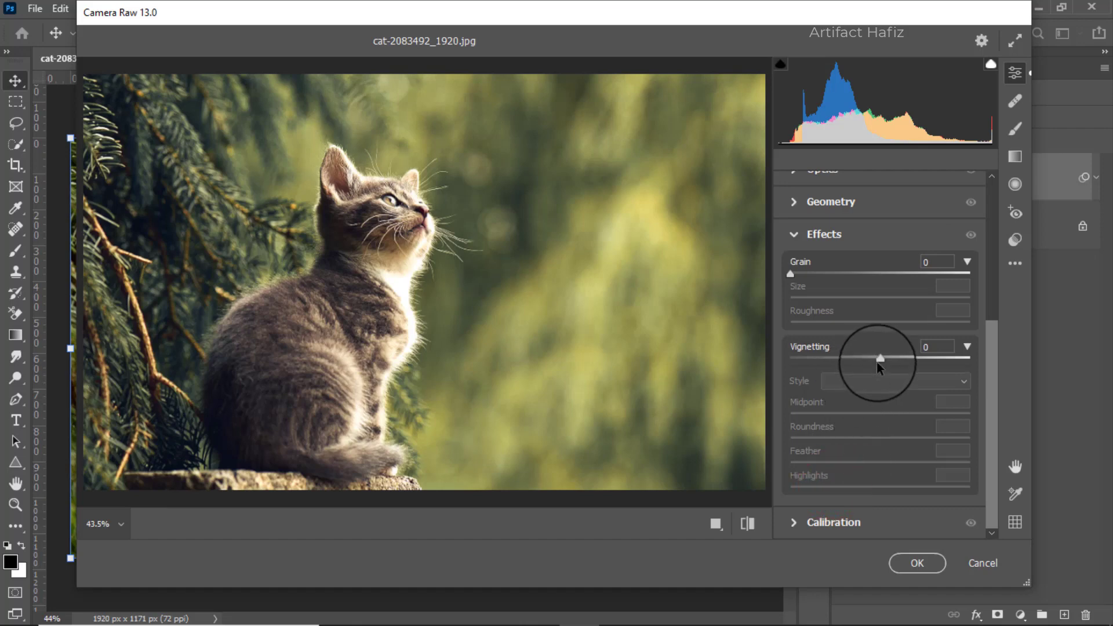
pyautogui.moveTo(876, 360)
pyautogui.mouseDown()
pyautogui.moveTo(860, 360)
pyautogui.moveTo(871, 362)
pyautogui.mouseUp()
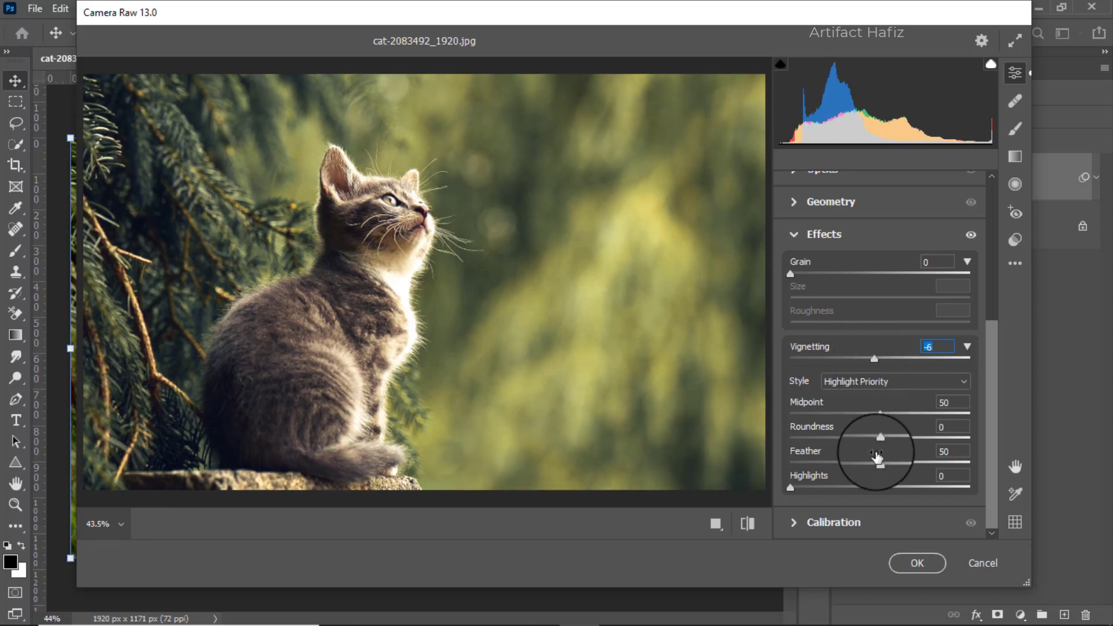
# - In Calibration, set Green and Blue Primary Saturation to +8 and Red Primary Hue to +20, and apply the Camera Raw filter
pyautogui.click(801, 523)
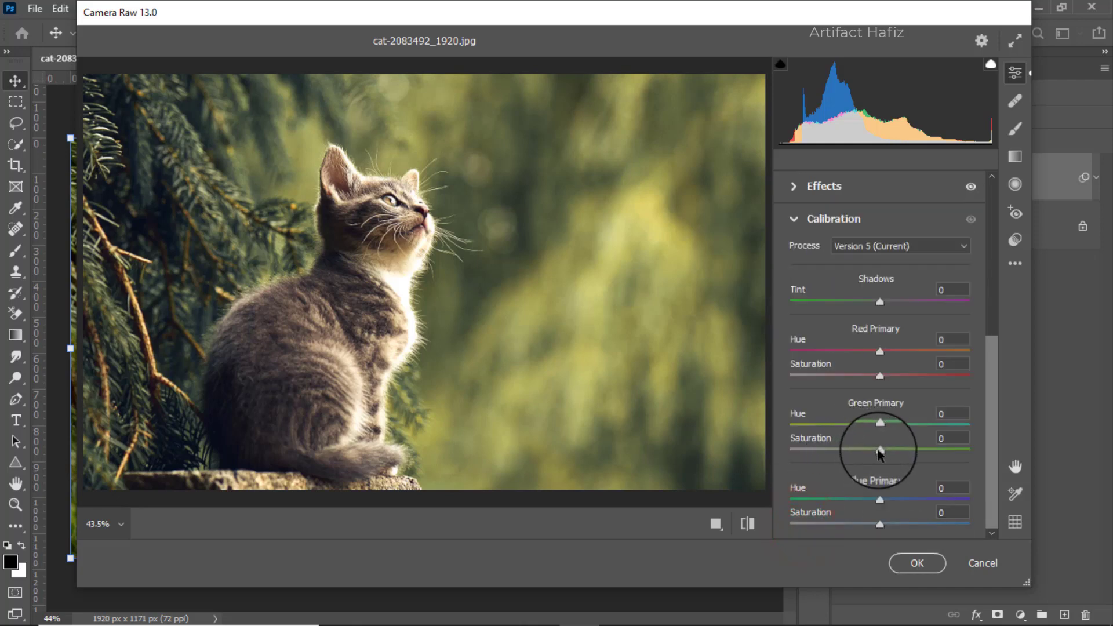
pyautogui.moveTo(880, 450)
pyautogui.mouseDown()
pyautogui.moveTo(928, 450)
pyautogui.moveTo(889, 464)
pyautogui.mouseUp()
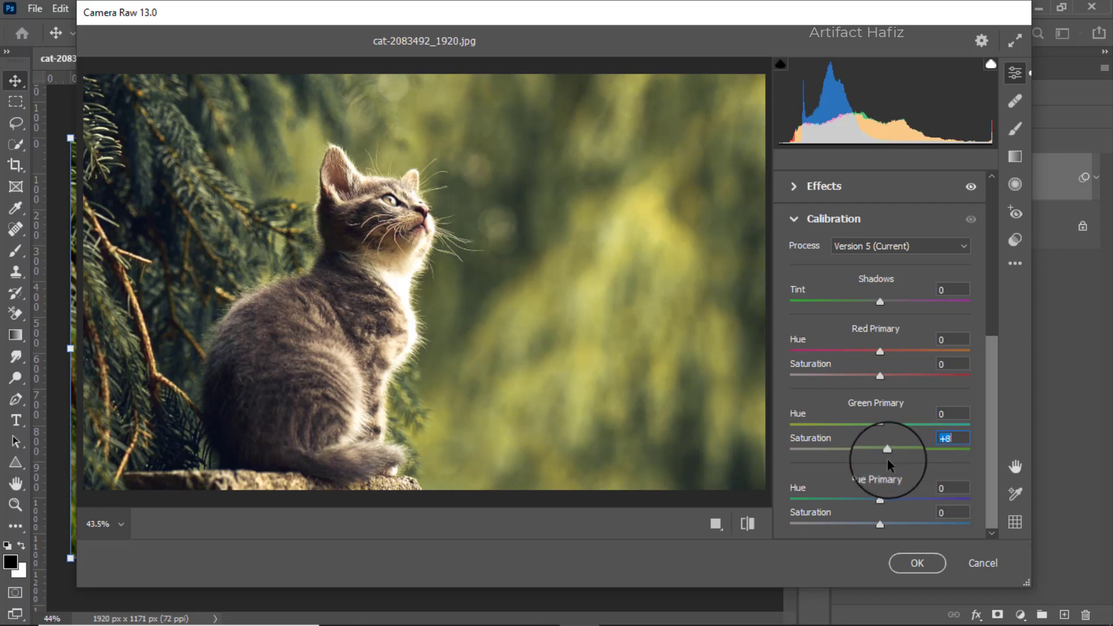
pyautogui.moveTo(880, 524); pyautogui.dragTo(887, 526)
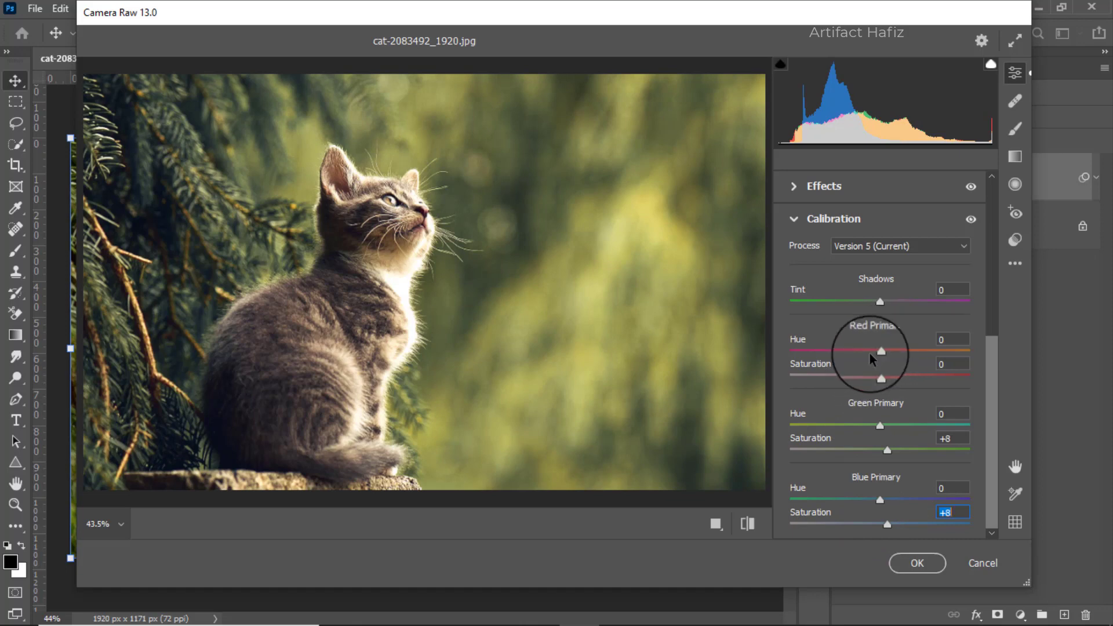
pyautogui.moveTo(880, 352); pyautogui.dragTo(900, 366)
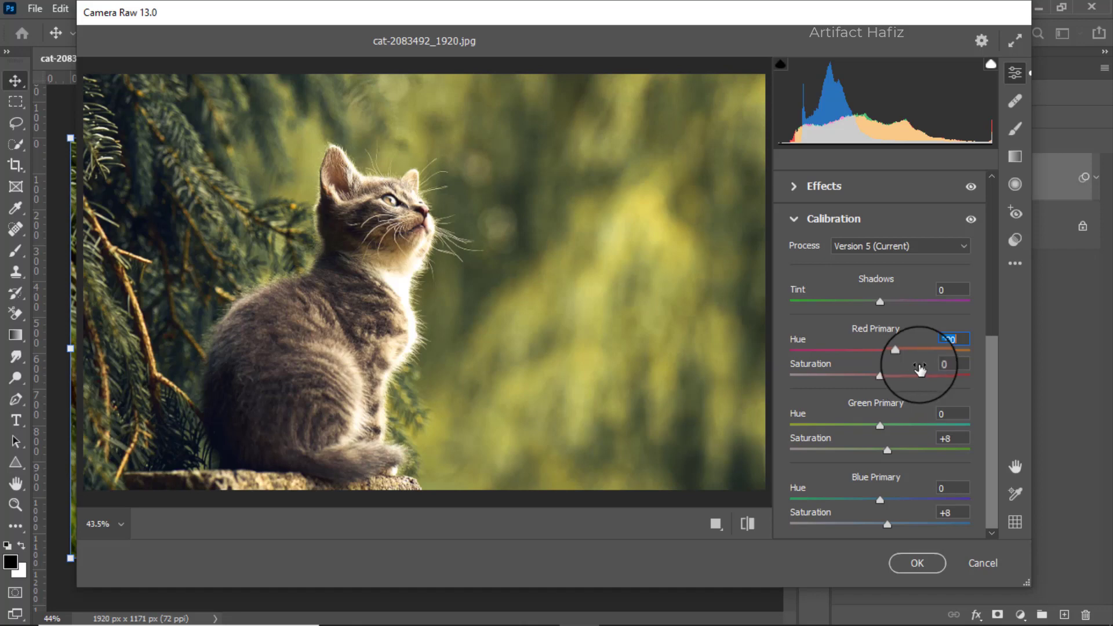
pyautogui.click(916, 563)
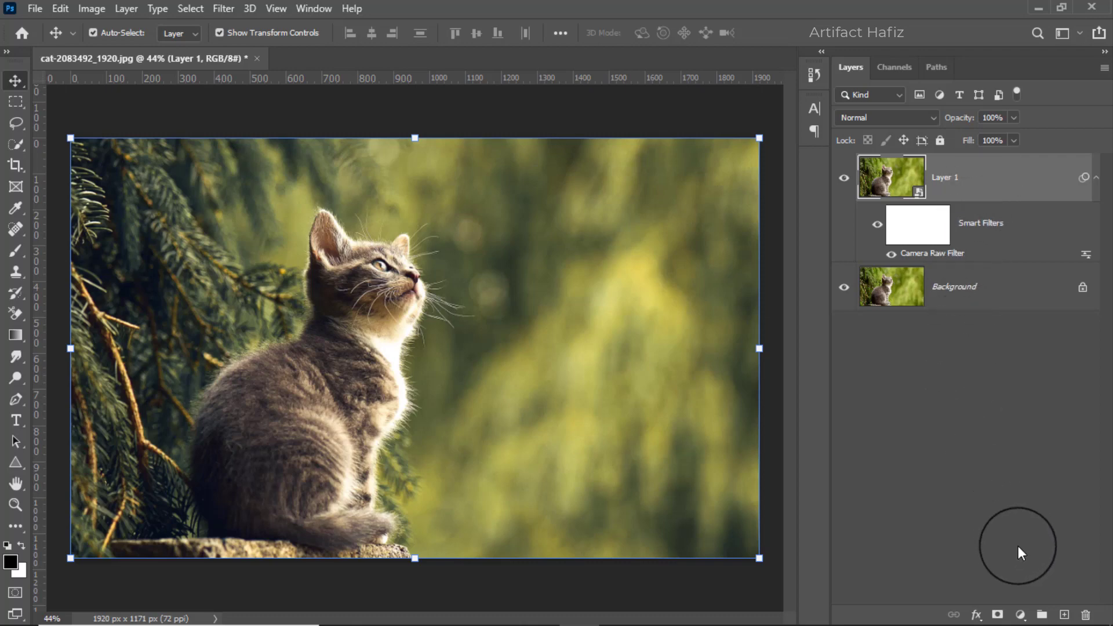
# - Add an Exposure adjustment layer above Layer 1 with Exposure set to -2.11
pyautogui.click(1020, 615)
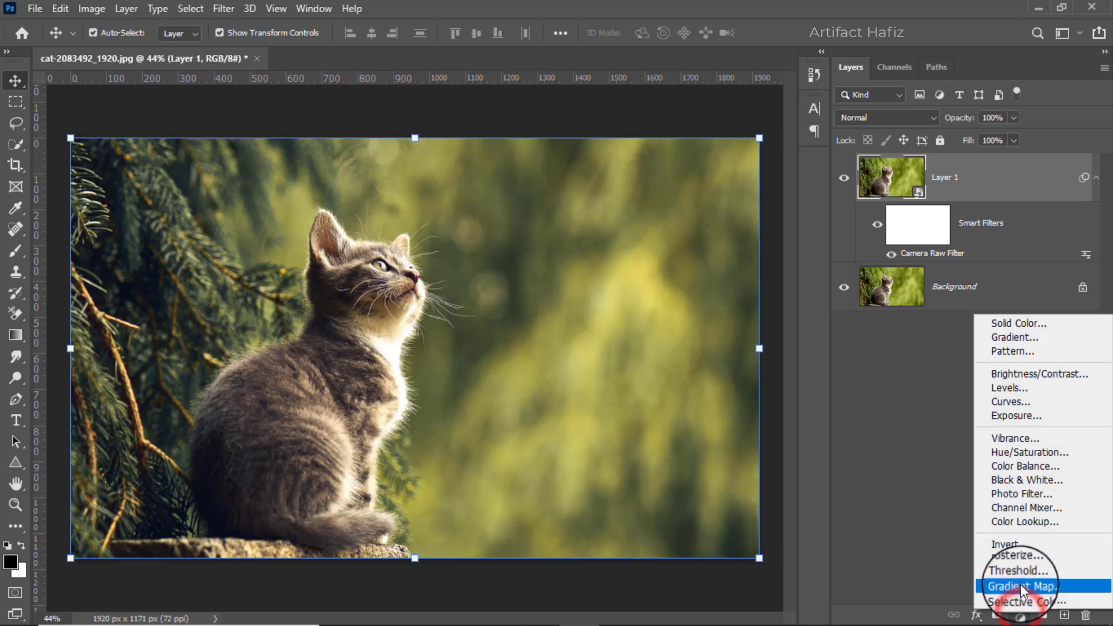
pyautogui.click(967, 176)
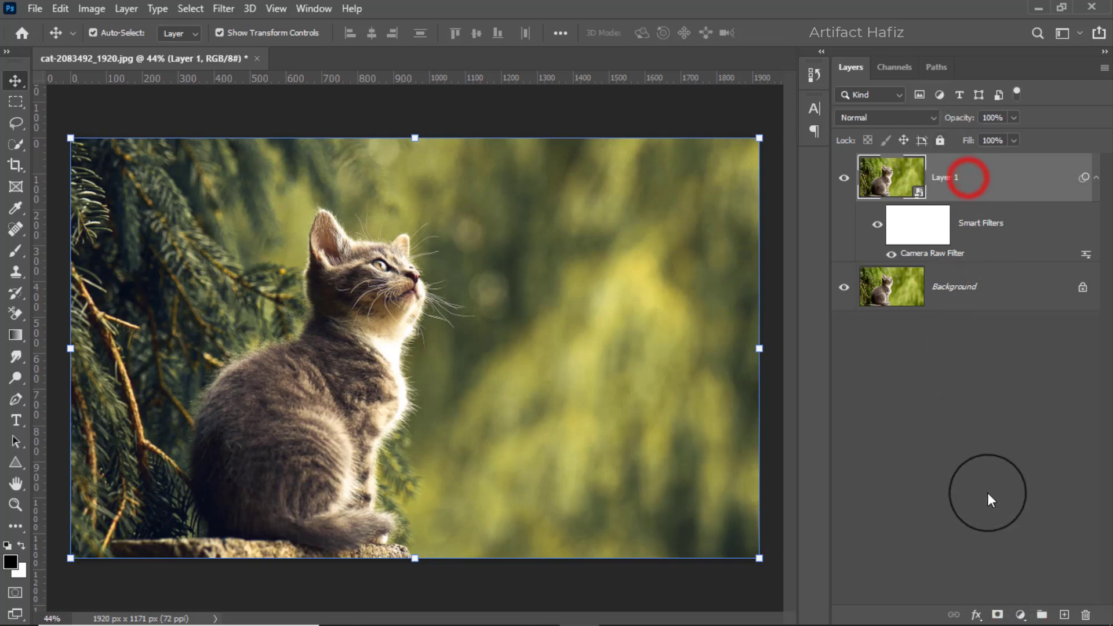
pyautogui.click(1020, 614)
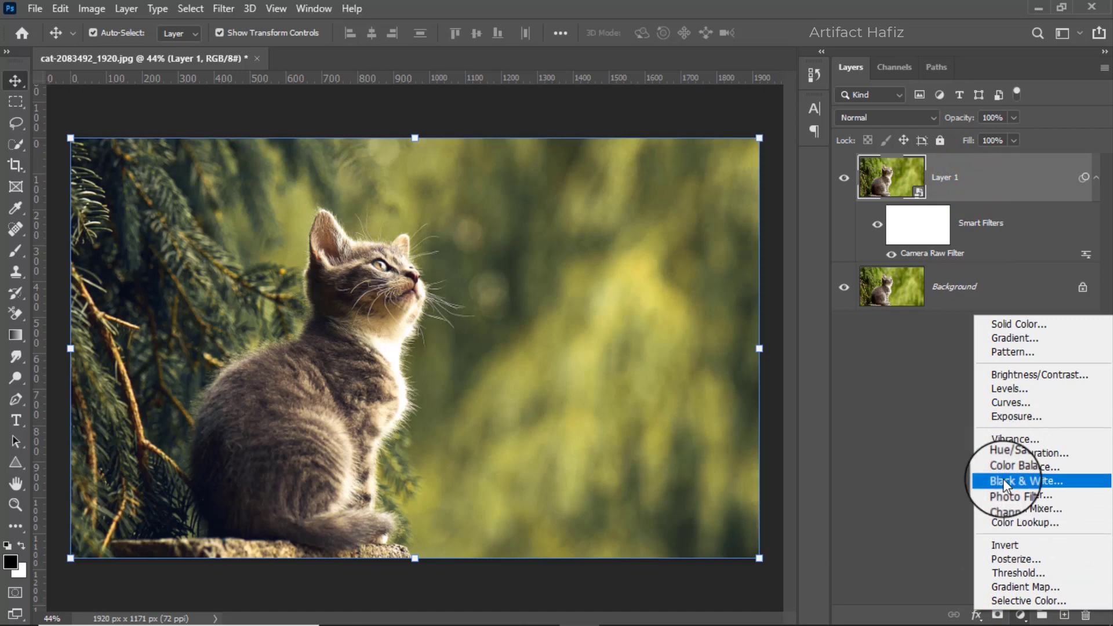
pyautogui.click(1014, 417)
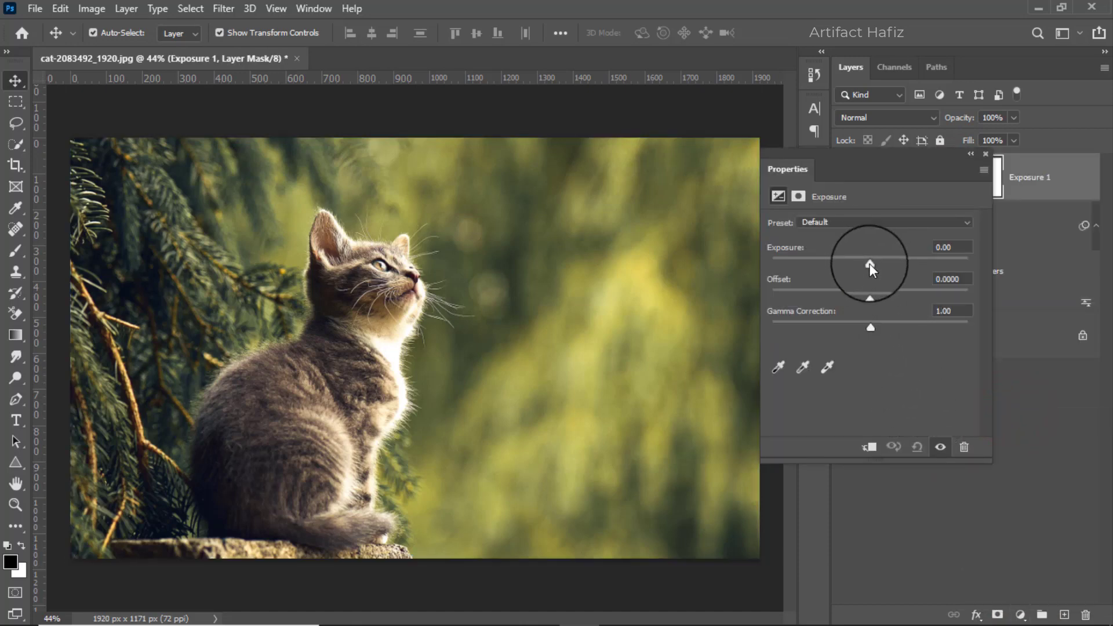
pyautogui.moveTo(870, 265); pyautogui.dragTo(839, 269)
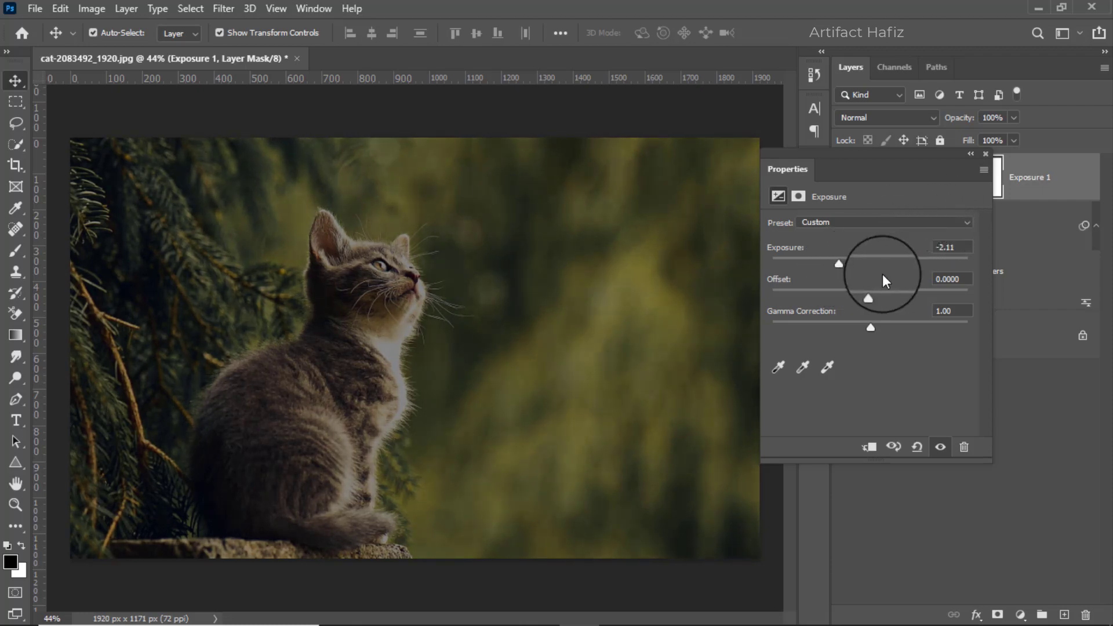
pyautogui.click(984, 154)
# - Target the Exposure layer's mask and set up a Soft Round brush at 40% opacity
pyautogui.click(956, 181)
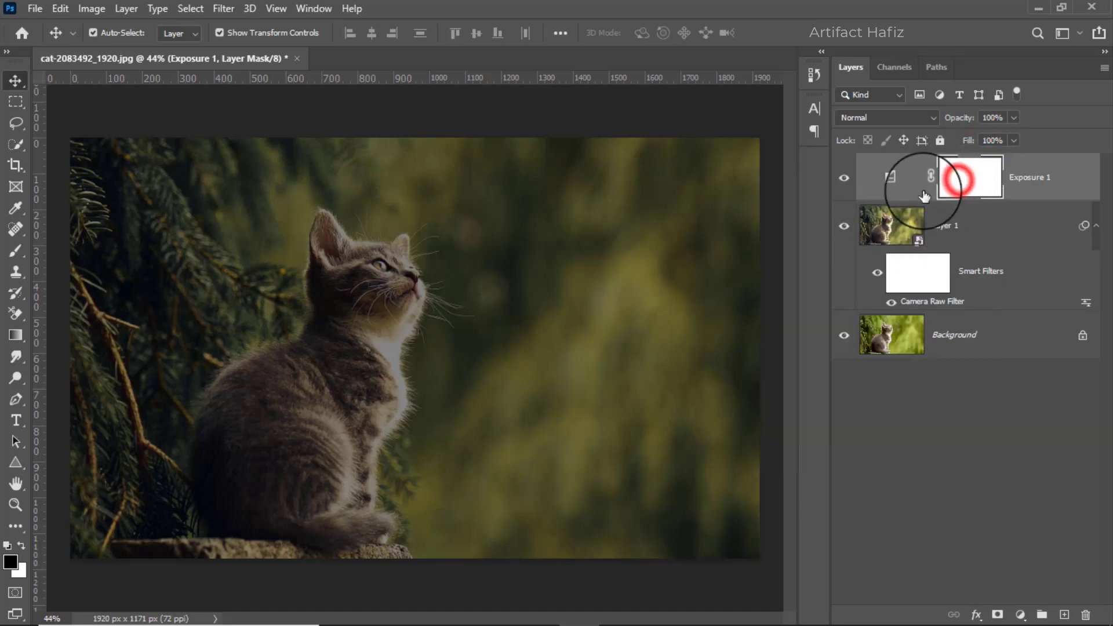
pyautogui.click(15, 249)
pyautogui.click(116, 32)
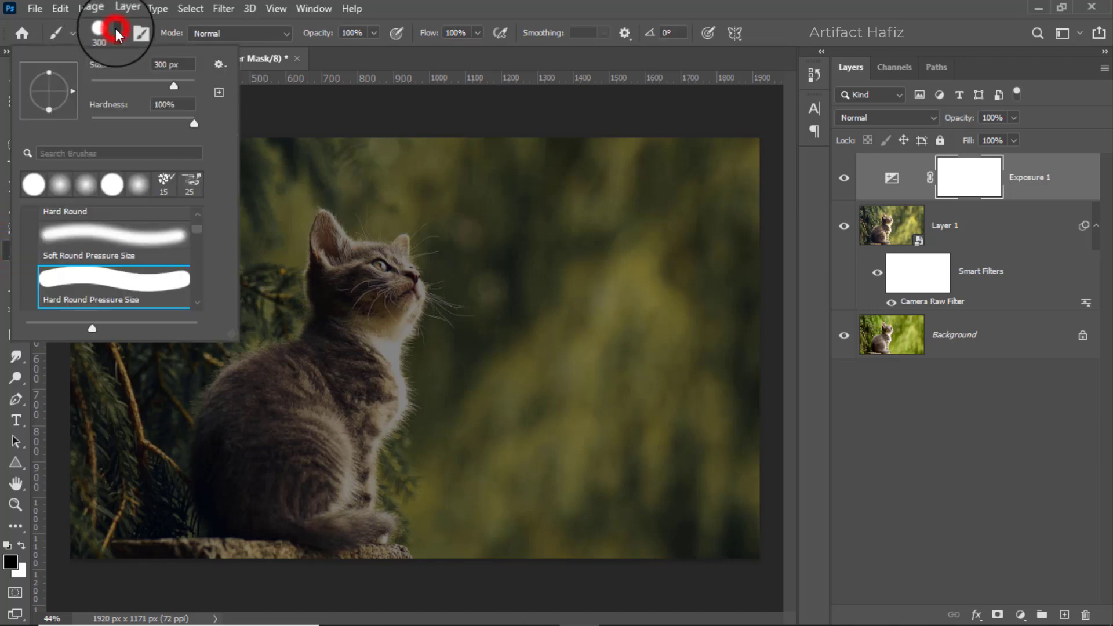
pyautogui.scroll(1, 84, 251)
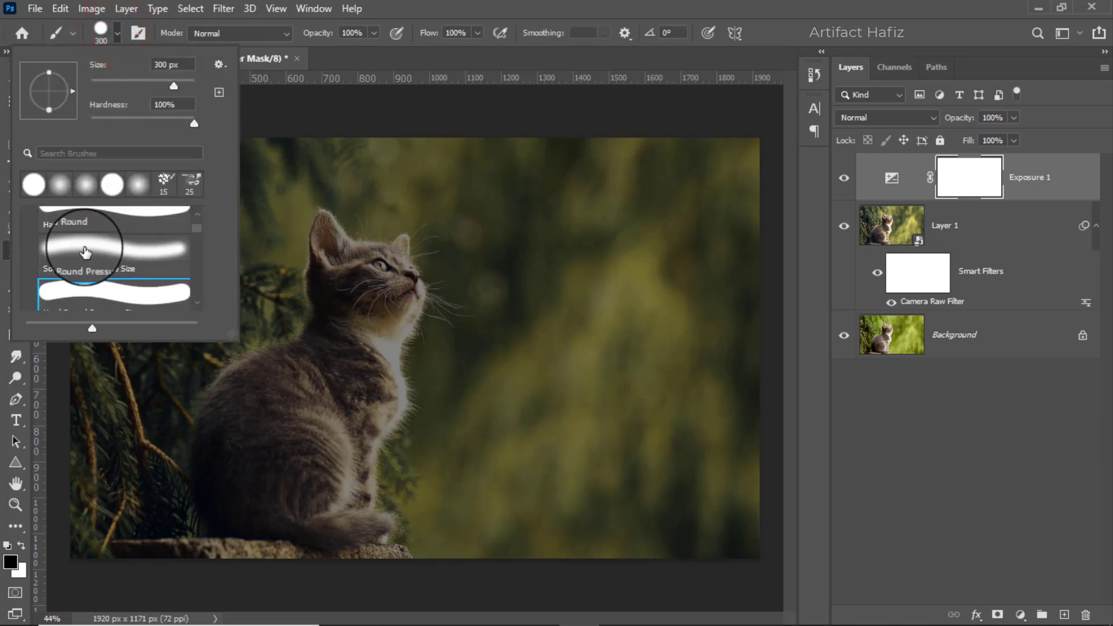
pyautogui.scroll(2, 84, 251)
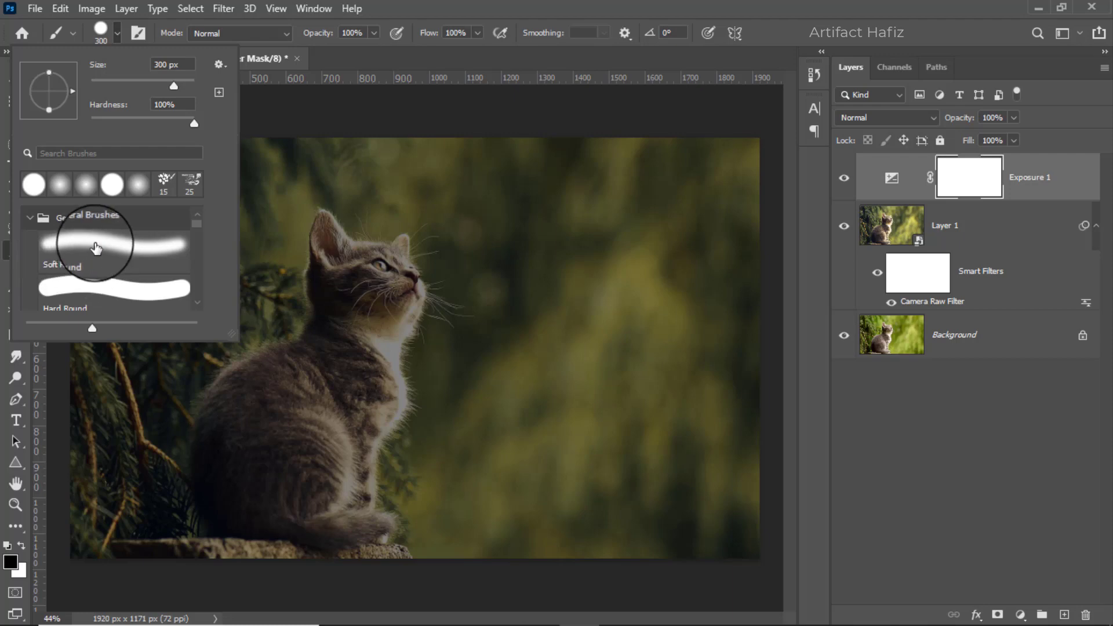
pyautogui.click(93, 244)
pyautogui.click(373, 33)
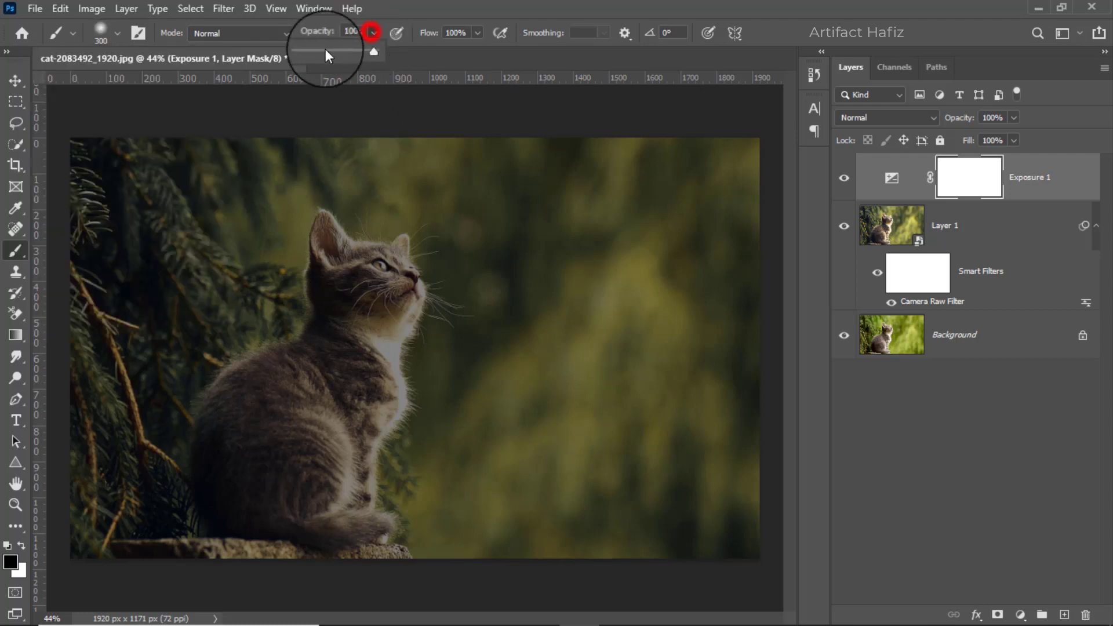
pyautogui.moveTo(316, 53); pyautogui.dragTo(330, 61)
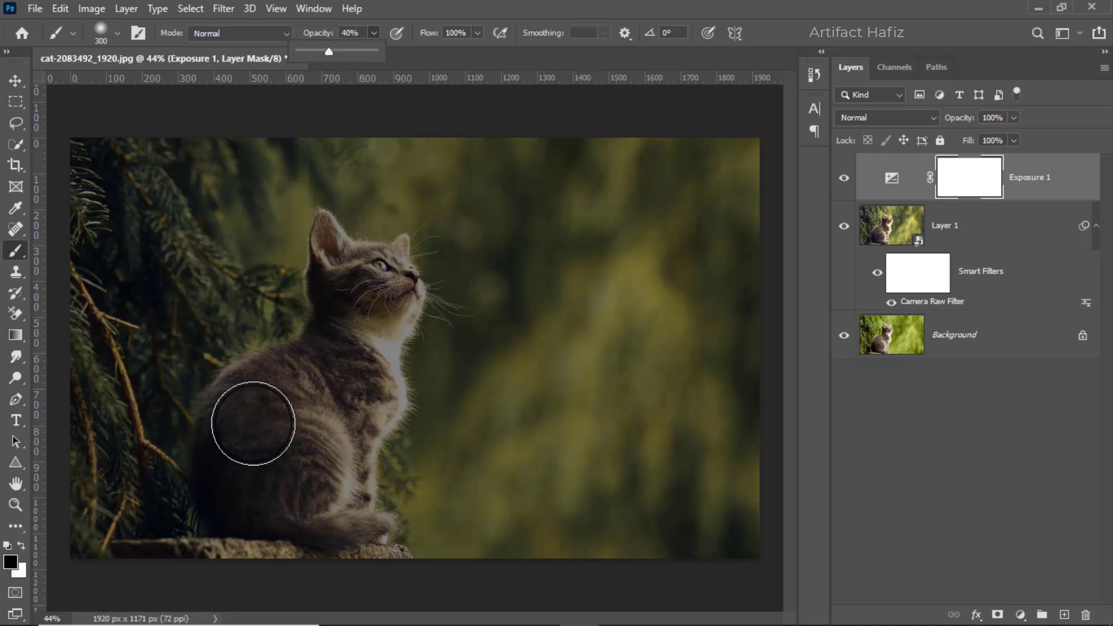
# - Paint black on the Exposure mask around the cat's head with an 800 px brush, and compare the photo with that layer hidden and shown
pyautogui.press(']')
pyautogui.press(']')
pyautogui.press(']')
pyautogui.press(']')
pyautogui.press(']')
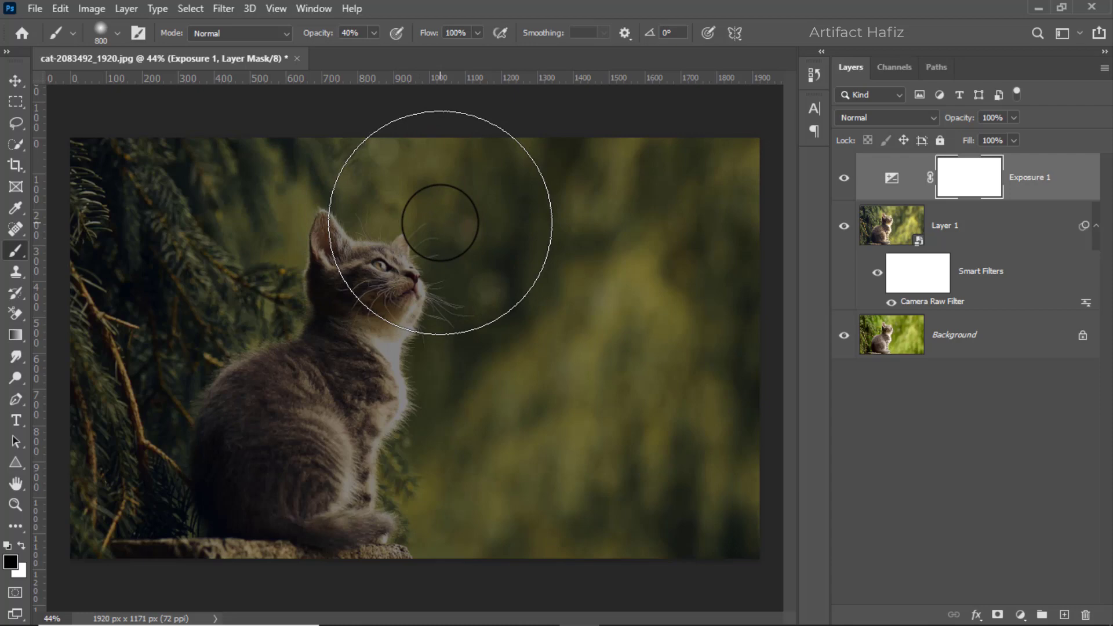
pyautogui.moveTo(440, 220)
pyautogui.mouseDown()
pyautogui.moveTo(399, 360)
pyautogui.moveTo(390, 290)
pyautogui.moveTo(391, 320)
pyautogui.moveTo(529, 201)
pyautogui.moveTo(516, 236)
pyautogui.moveTo(423, 351)
pyautogui.moveTo(456, 210)
pyautogui.moveTo(356, 360)
pyautogui.moveTo(323, 169)
pyautogui.moveTo(385, 311)
pyautogui.moveTo(592, 213)
pyautogui.moveTo(497, 260)
pyautogui.moveTo(384, 353)
pyautogui.moveTo(447, 372)
pyautogui.moveTo(413, 307)
pyautogui.moveTo(428, 180)
pyautogui.moveTo(371, 273)
pyautogui.moveTo(403, 275)
pyautogui.moveTo(468, 317)
pyautogui.moveTo(474, 260)
pyautogui.mouseUp()
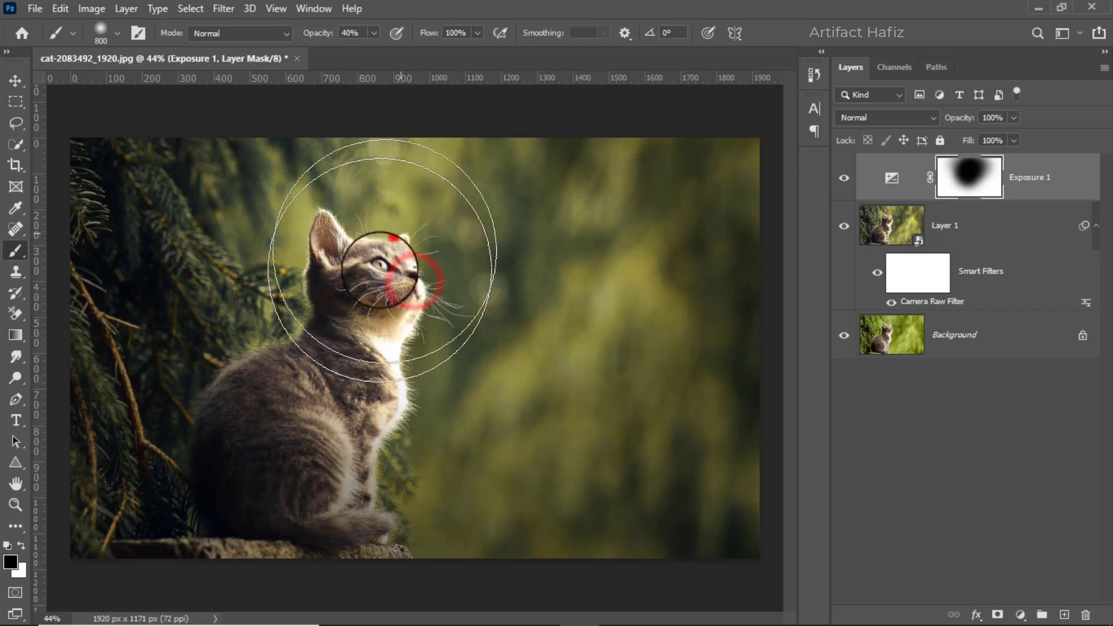
pyautogui.click(393, 241)
pyautogui.click(843, 180)
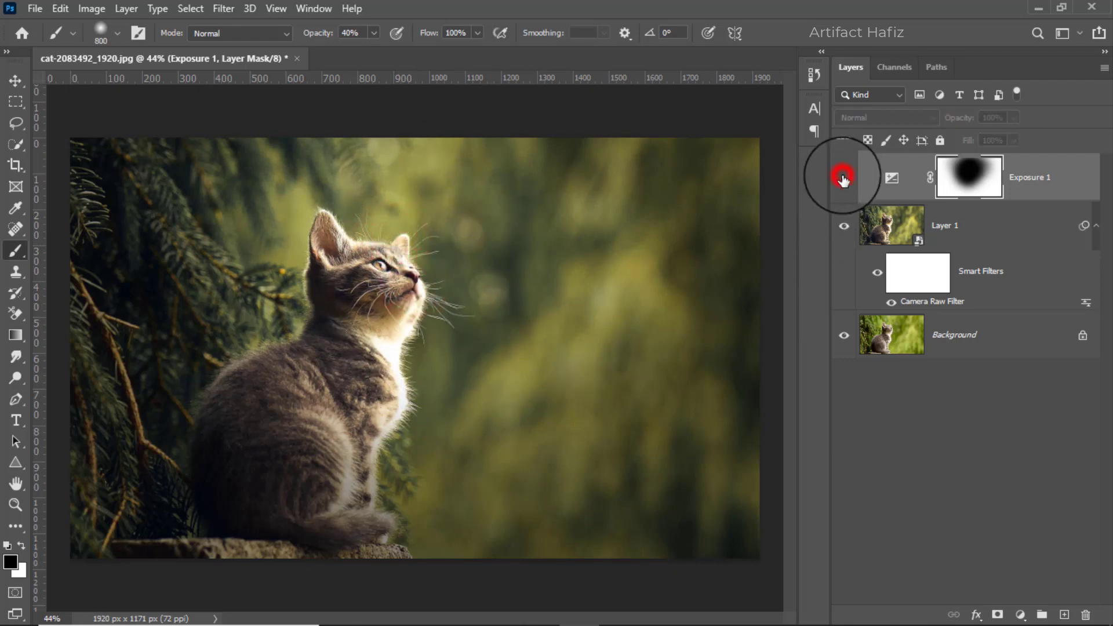
pyautogui.click(843, 180)
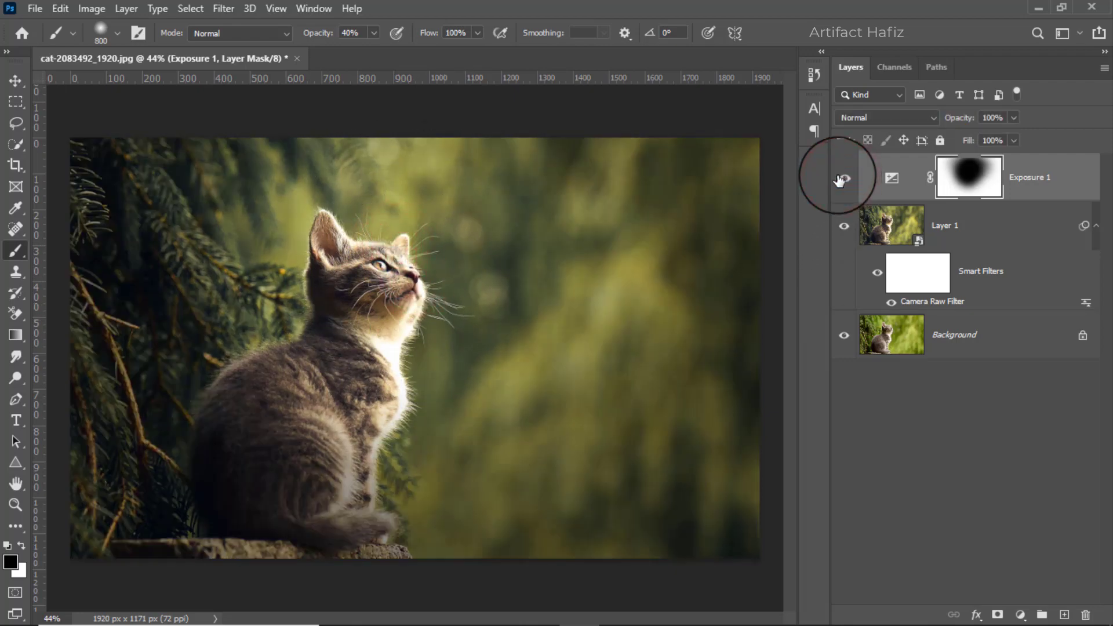
pyautogui.click(839, 180)
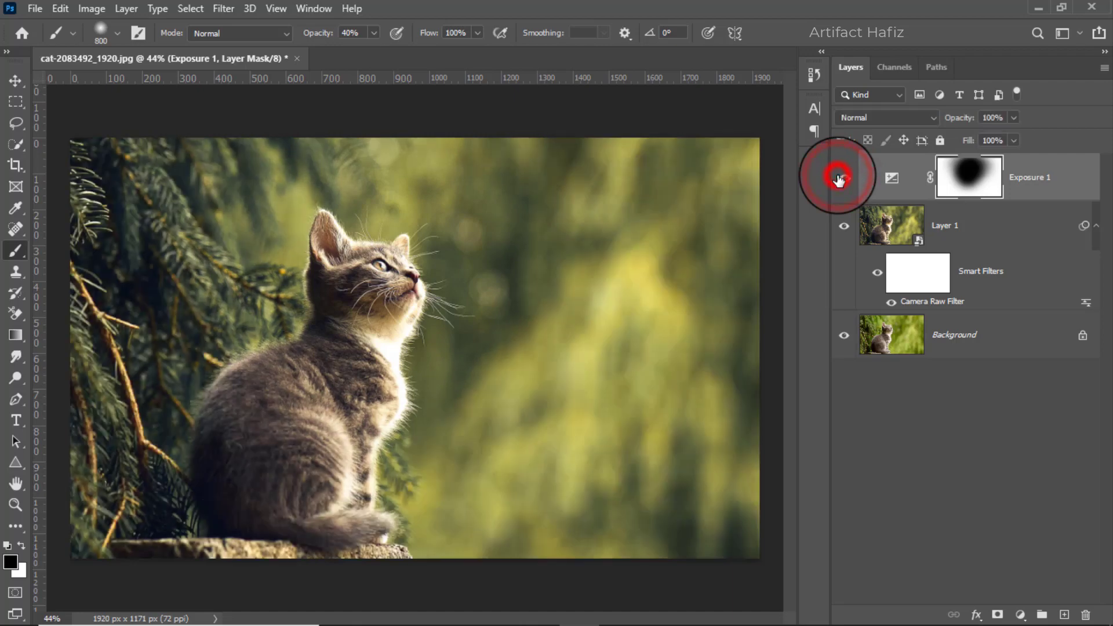
pyautogui.click(839, 180)
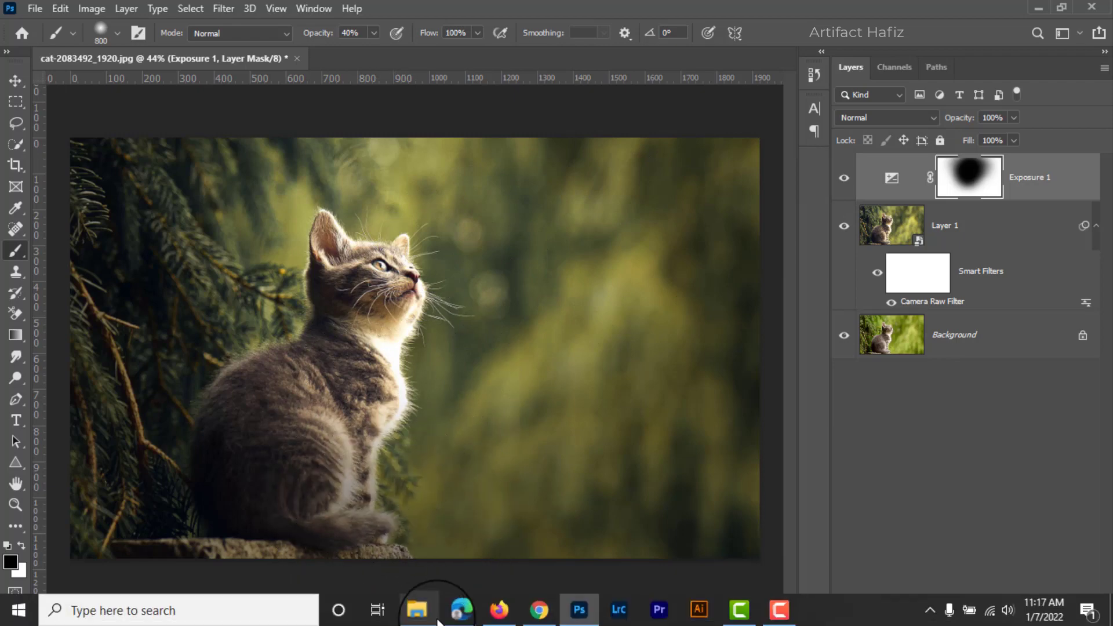
# - Place the Inline Still image from the 1857 folder into the cat document and scale it to about 390% to cover the canvas
pyautogui.click(423, 620)
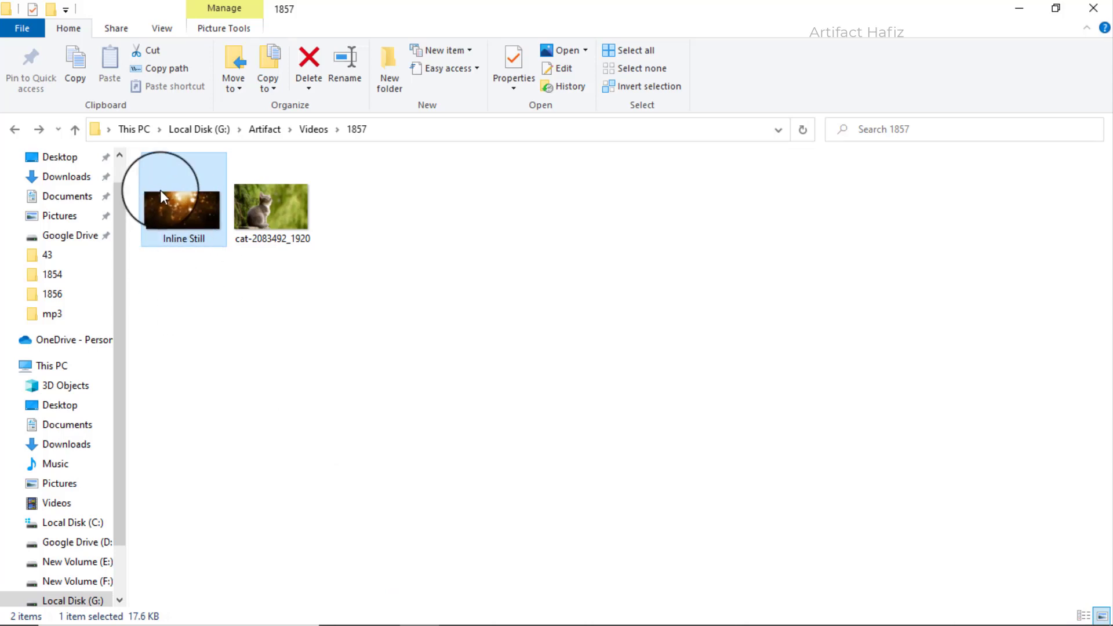
pyautogui.moveTo(165, 192); pyautogui.dragTo(421, 356)
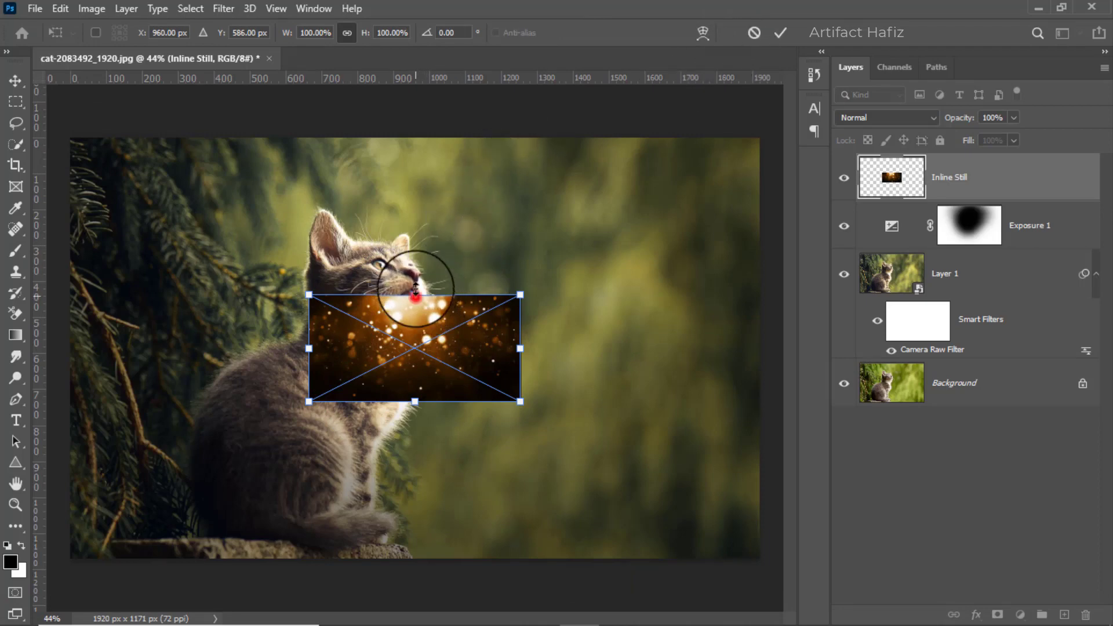
pyautogui.moveTo(415, 295); pyautogui.dragTo(412, 136)
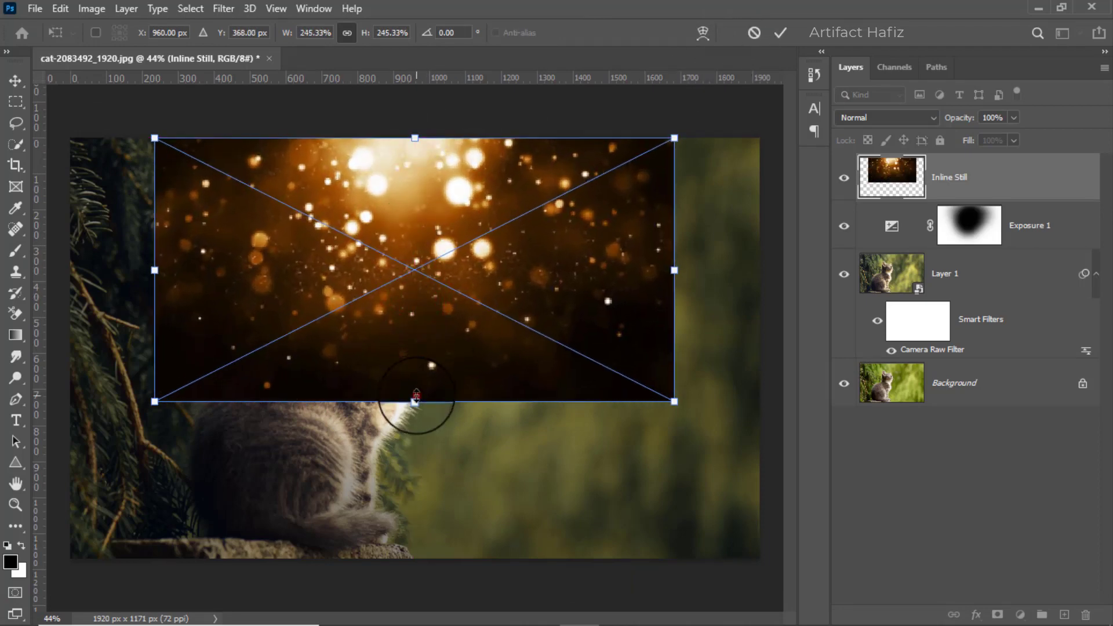
pyautogui.moveTo(415, 401); pyautogui.dragTo(415, 557)
pyautogui.moveTo(311, 351); pyautogui.dragTo(362, 346)
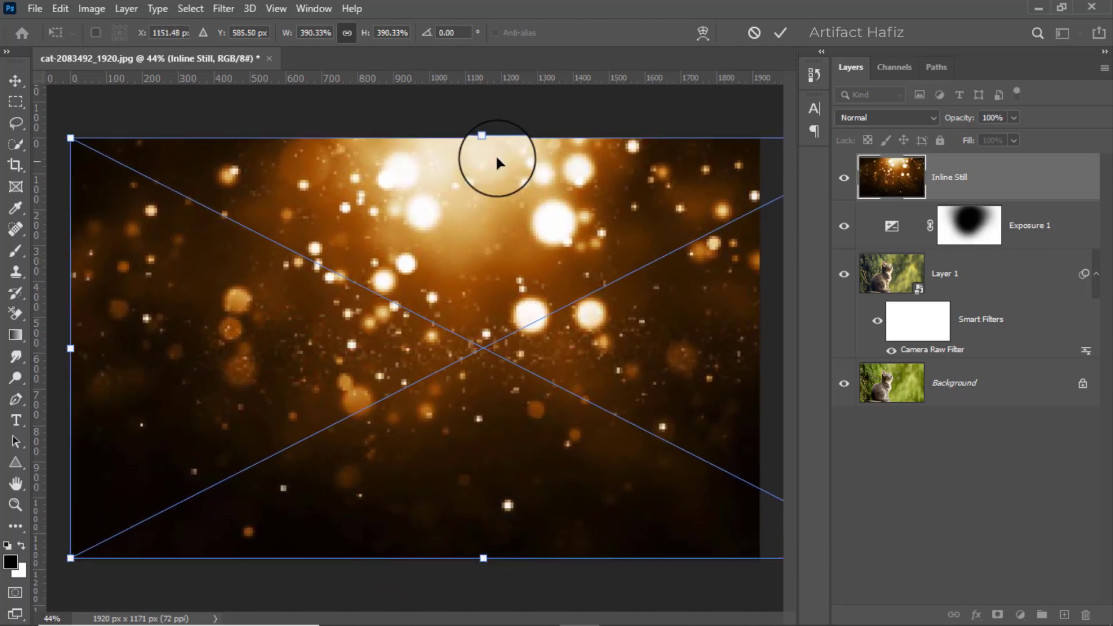
pyautogui.moveTo(484, 138); pyautogui.dragTo(484, 138)
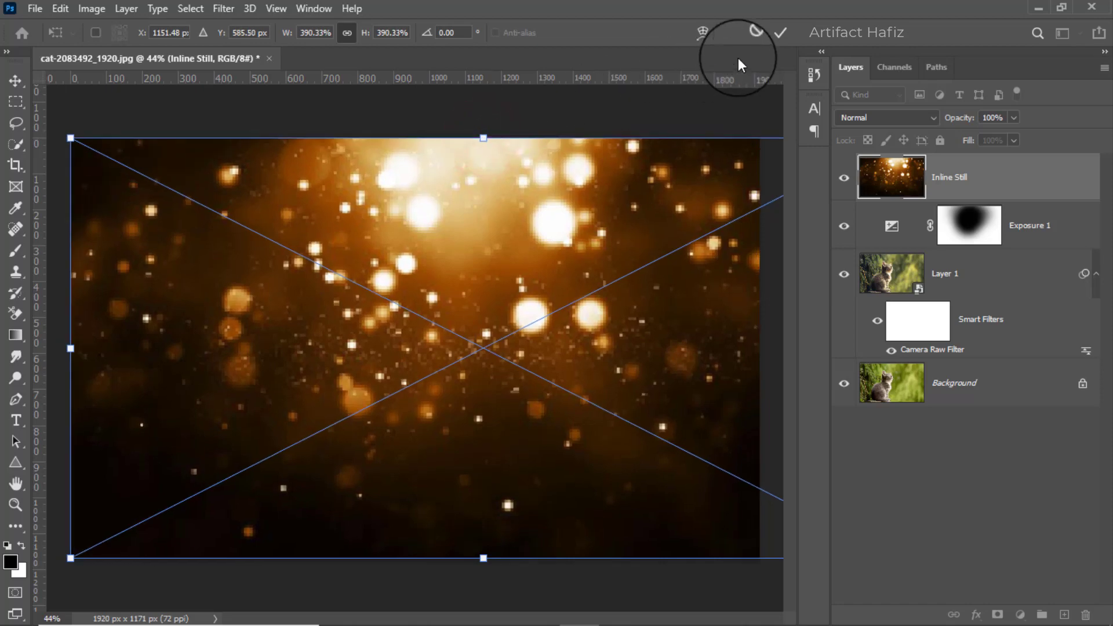
pyautogui.click(781, 33)
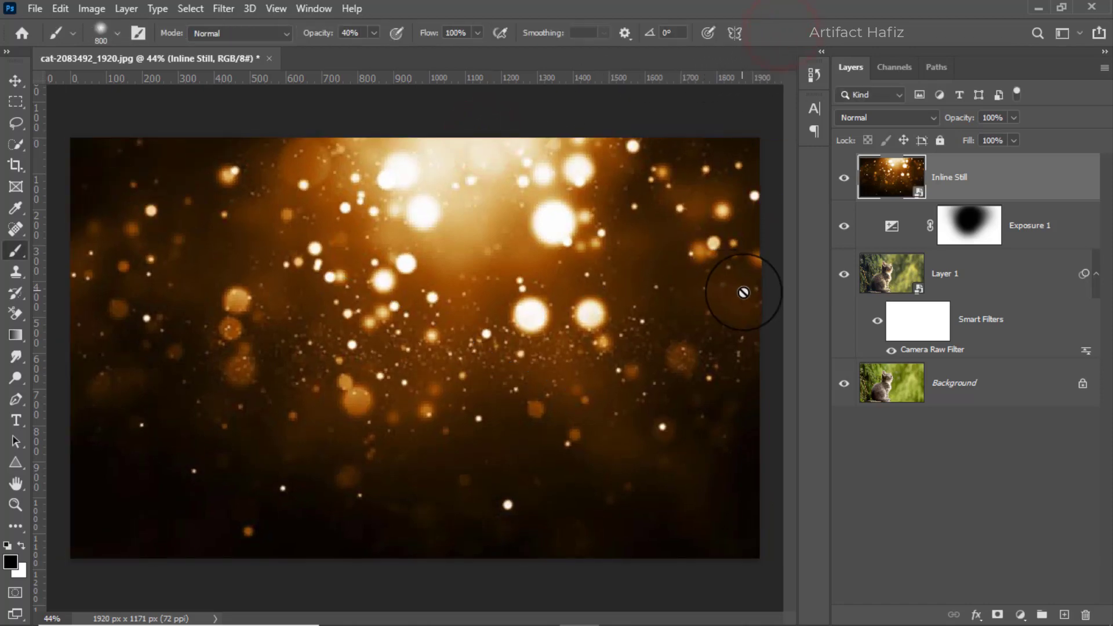
# - Set the Inline Still layer's blend mode to Screen at 100% opacity, with the Move tool active
pyautogui.click(870, 118)
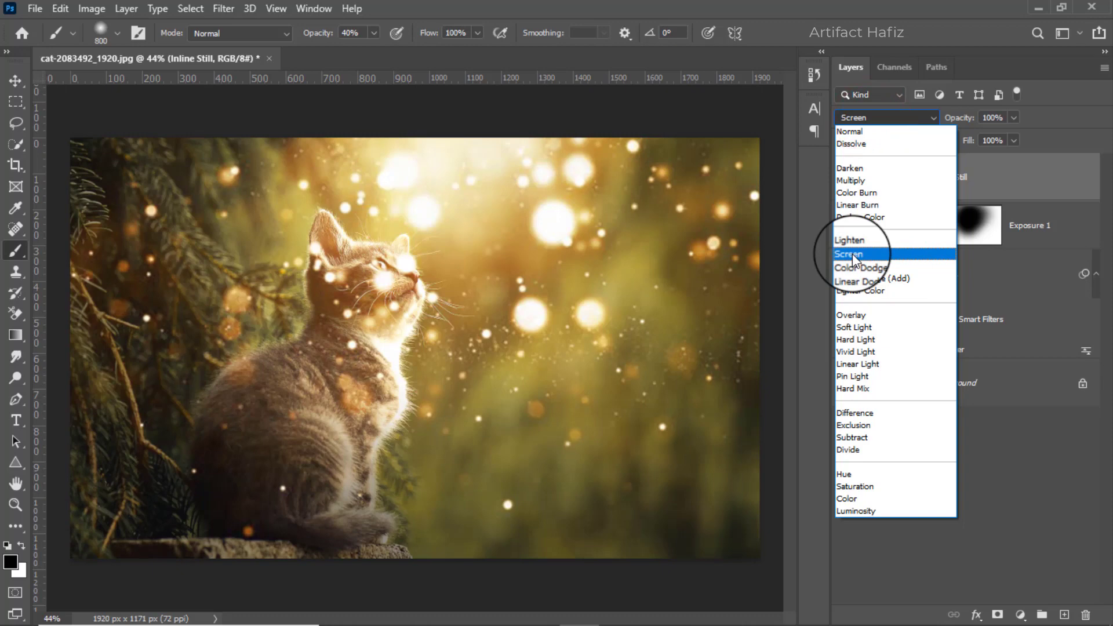
pyautogui.click(852, 252)
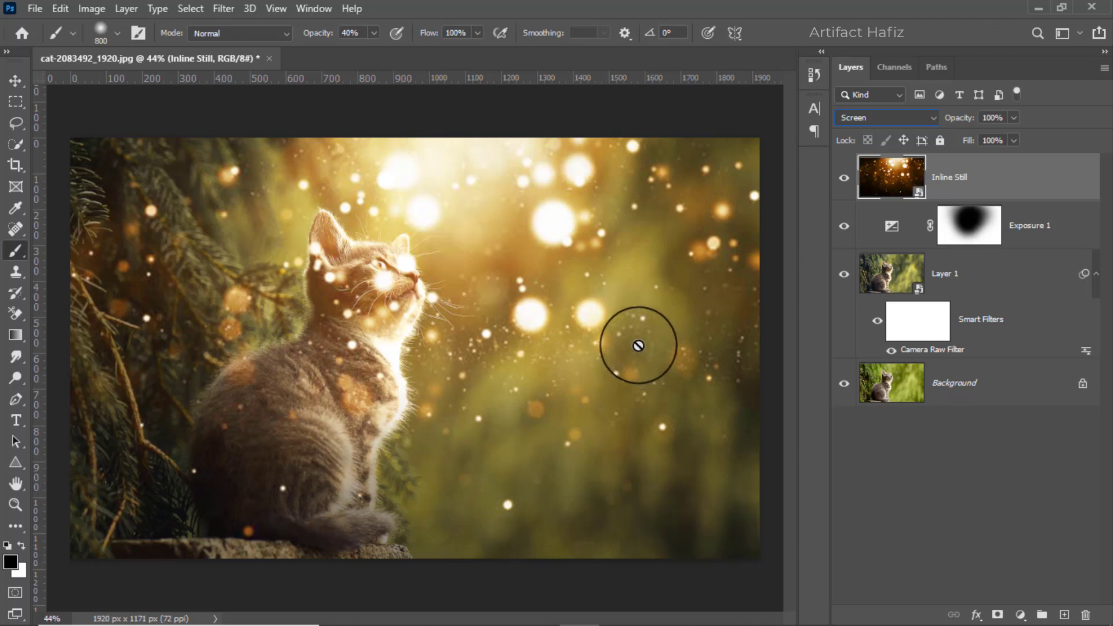
pyautogui.click(16, 82)
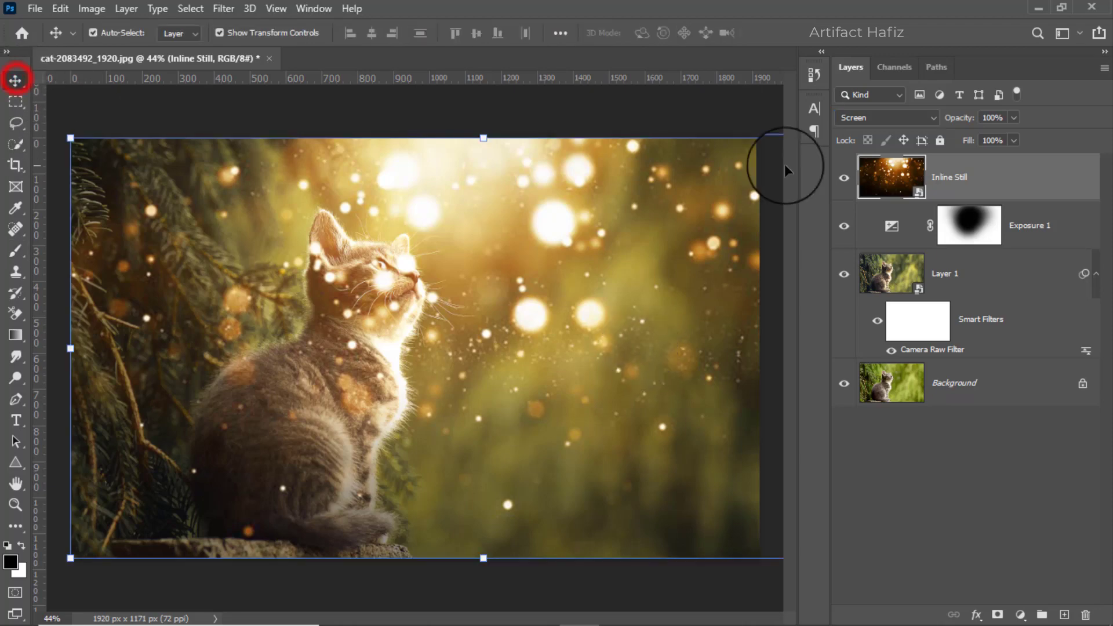
pyautogui.click(1013, 117)
pyautogui.moveTo(1010, 136); pyautogui.dragTo(1041, 134)
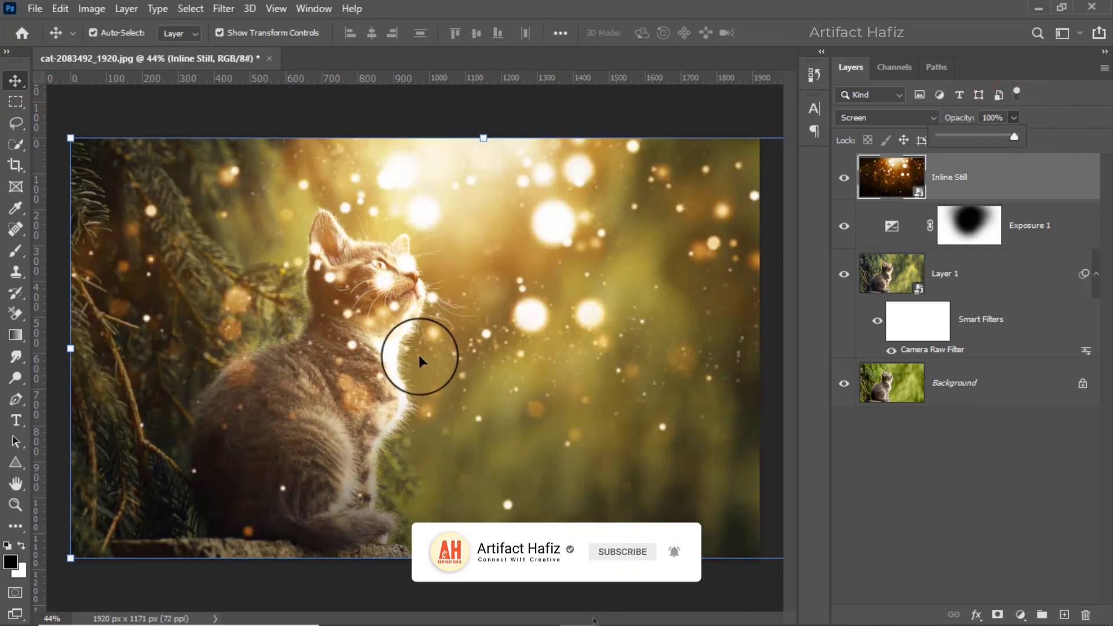
# - Enlarge the Inline Still layer proportionally to about 461% from its lower-left corner, extending it past the canvas's upper and right edges
pyautogui.scroll(-3, 426, 355)
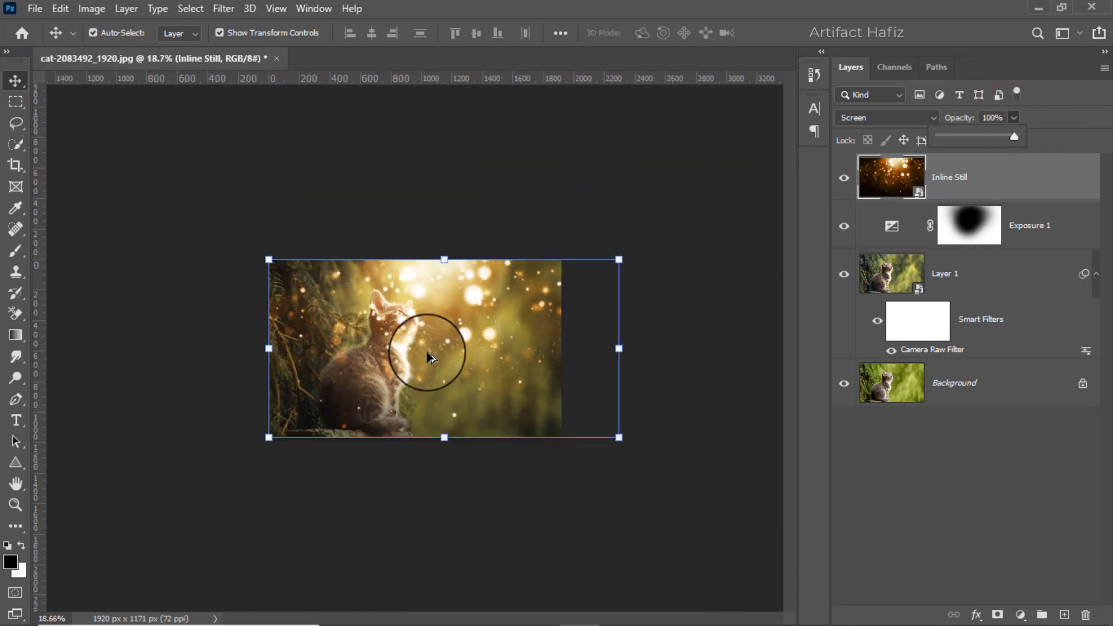
pyautogui.moveTo(619, 259); pyautogui.dragTo(682, 227)
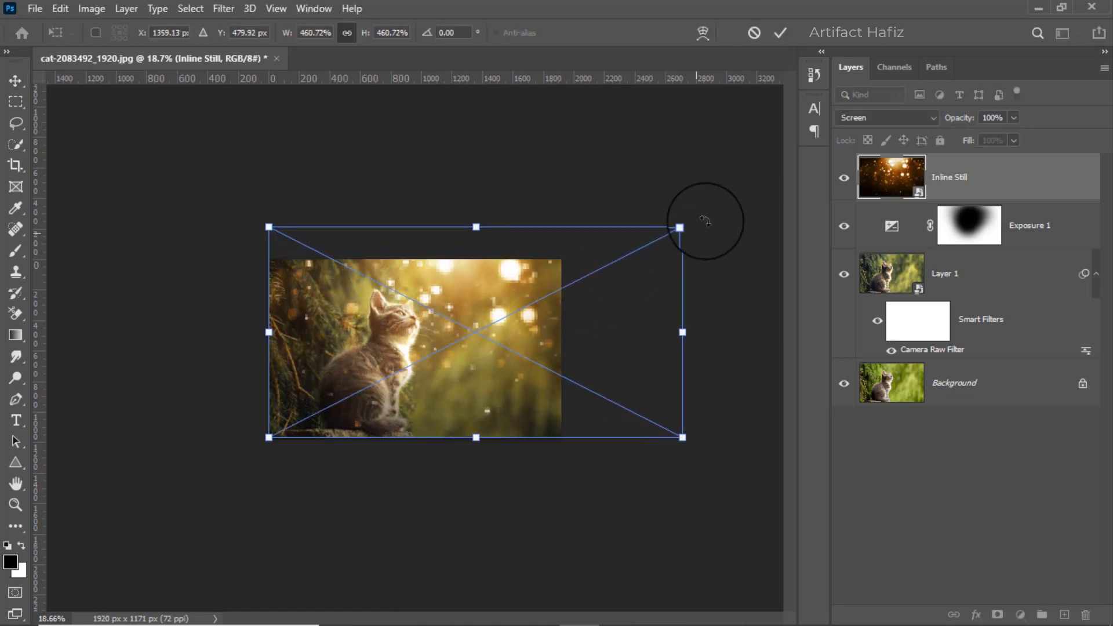
pyautogui.click(780, 33)
pyautogui.scroll(3, 431, 343)
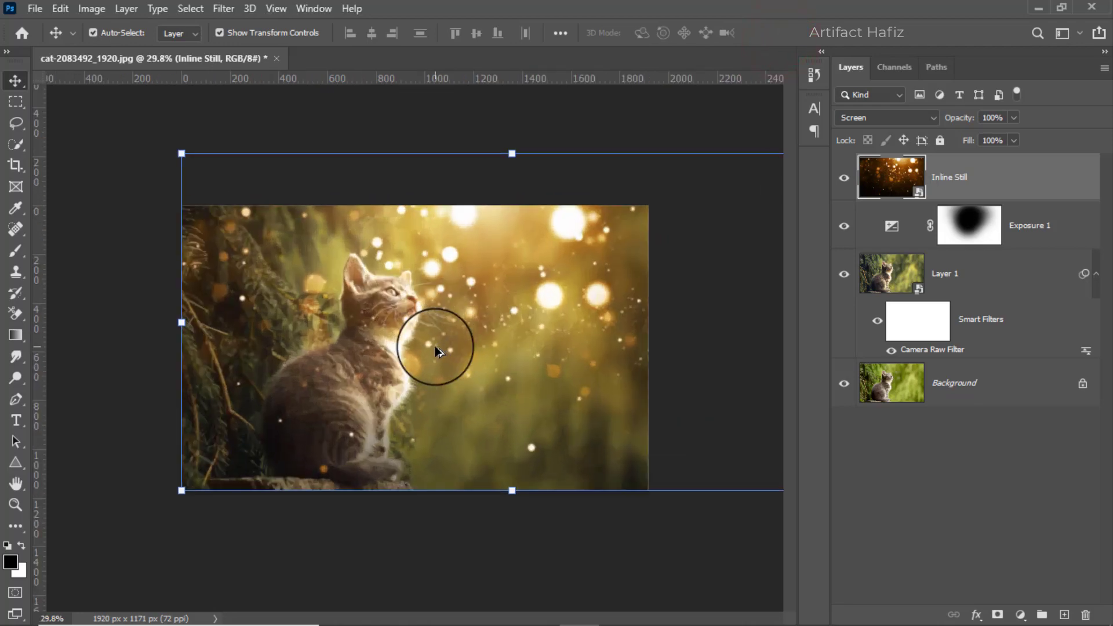
pyautogui.scroll(1, 436, 348)
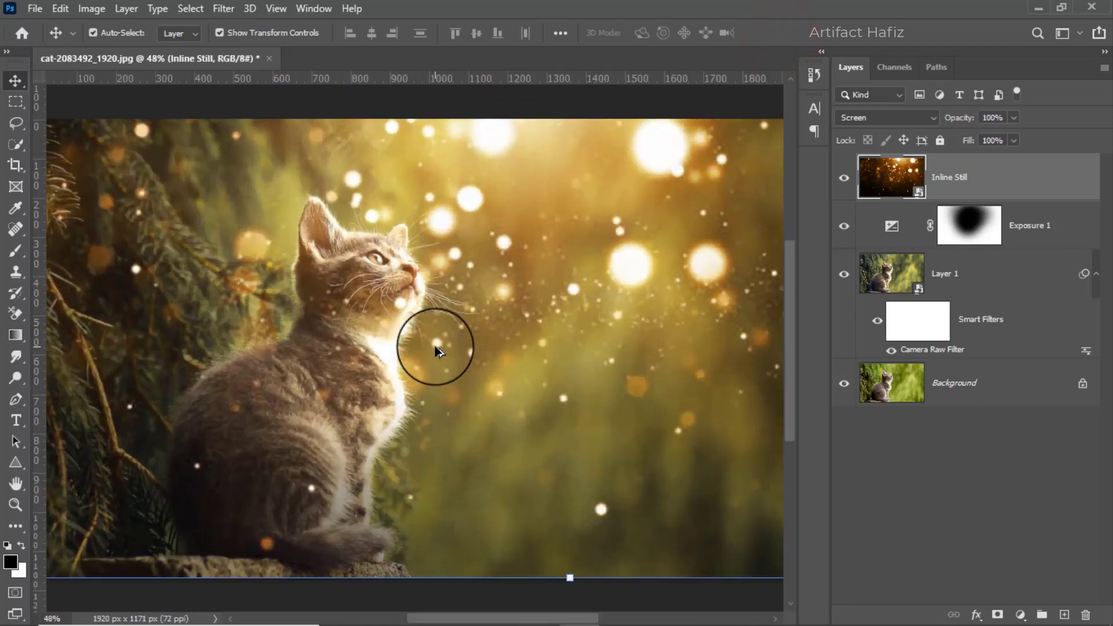
pyautogui.scroll(-1, 436, 348)
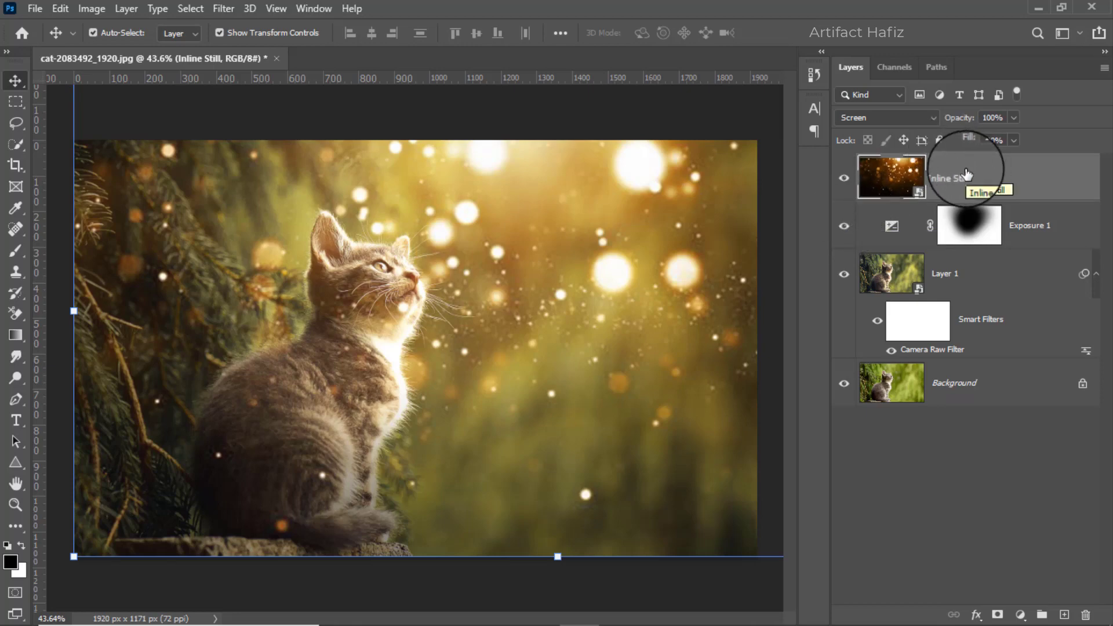
# - Add a Levels adjustment layer clipped to the Inline Still layer, with the RGB black input level set to 55
pyautogui.click(1019, 614)
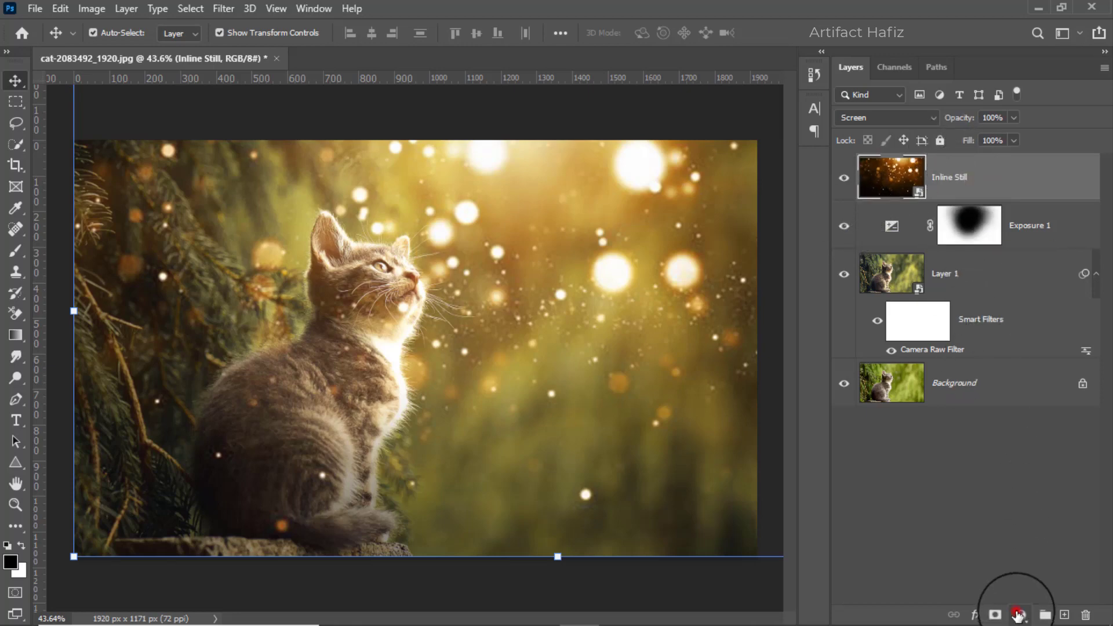
pyautogui.click(1008, 387)
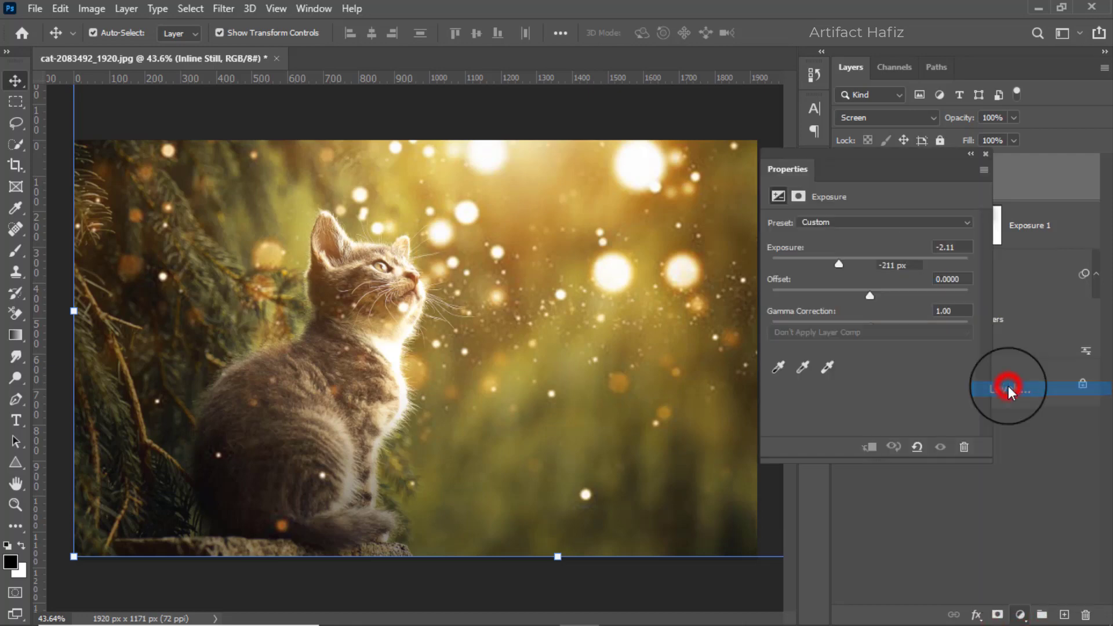
pyautogui.moveTo(881, 174); pyautogui.dragTo(959, 231)
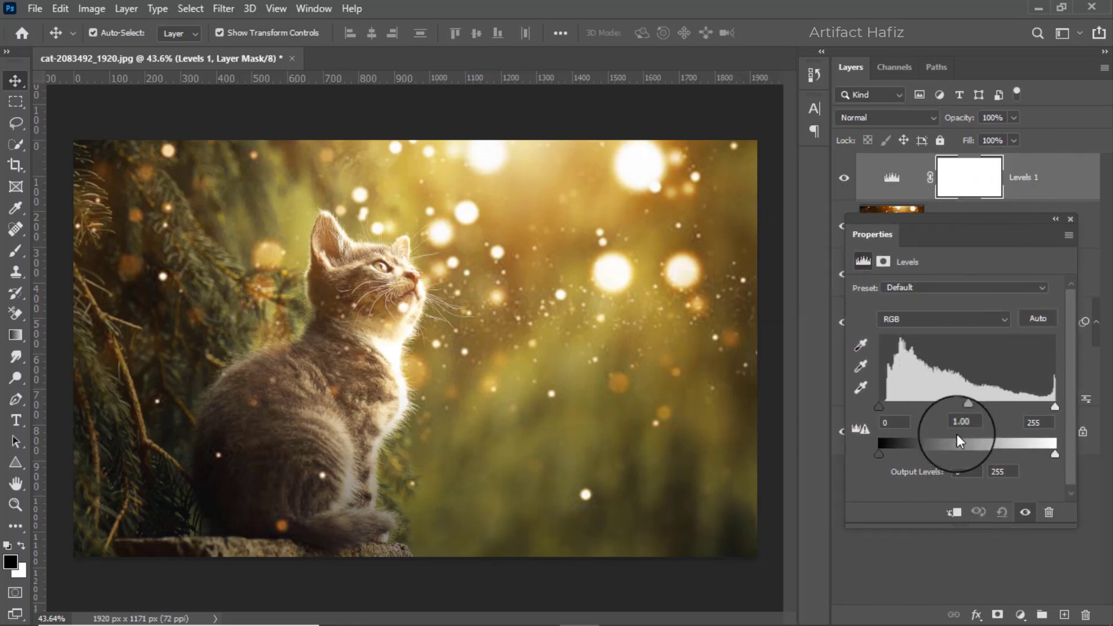
pyautogui.click(953, 511)
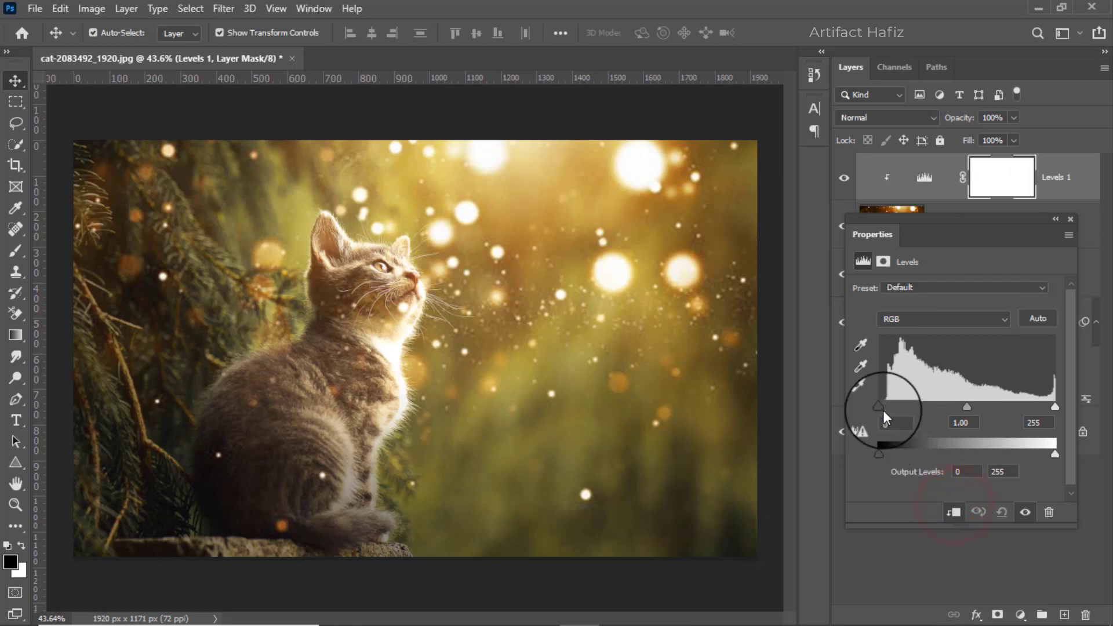
pyautogui.moveTo(879, 407); pyautogui.dragTo(917, 408)
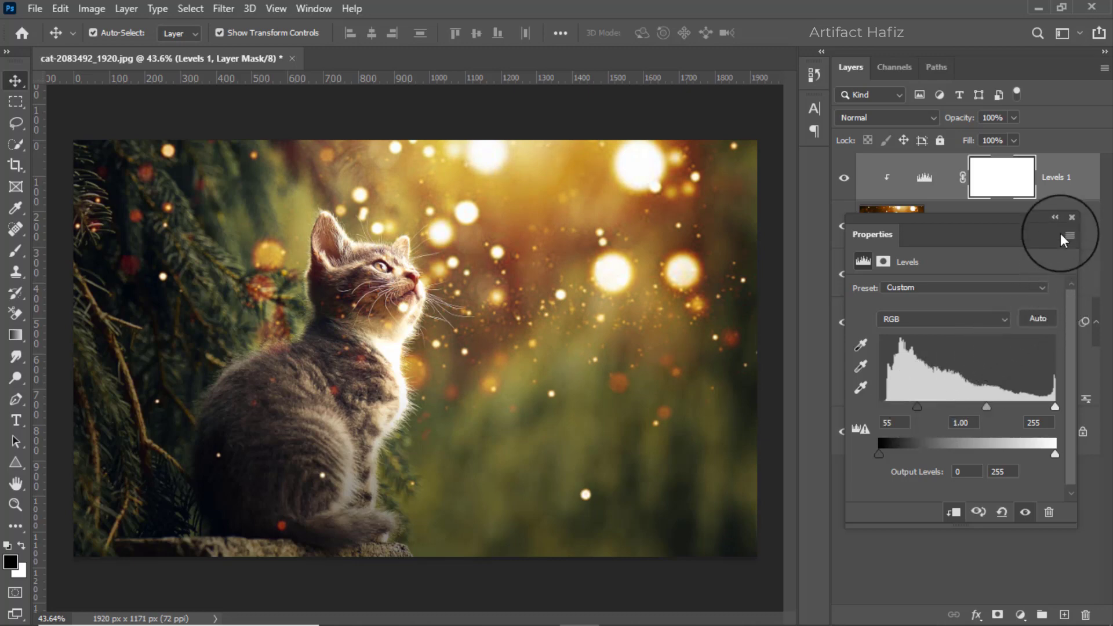
pyautogui.click(1070, 220)
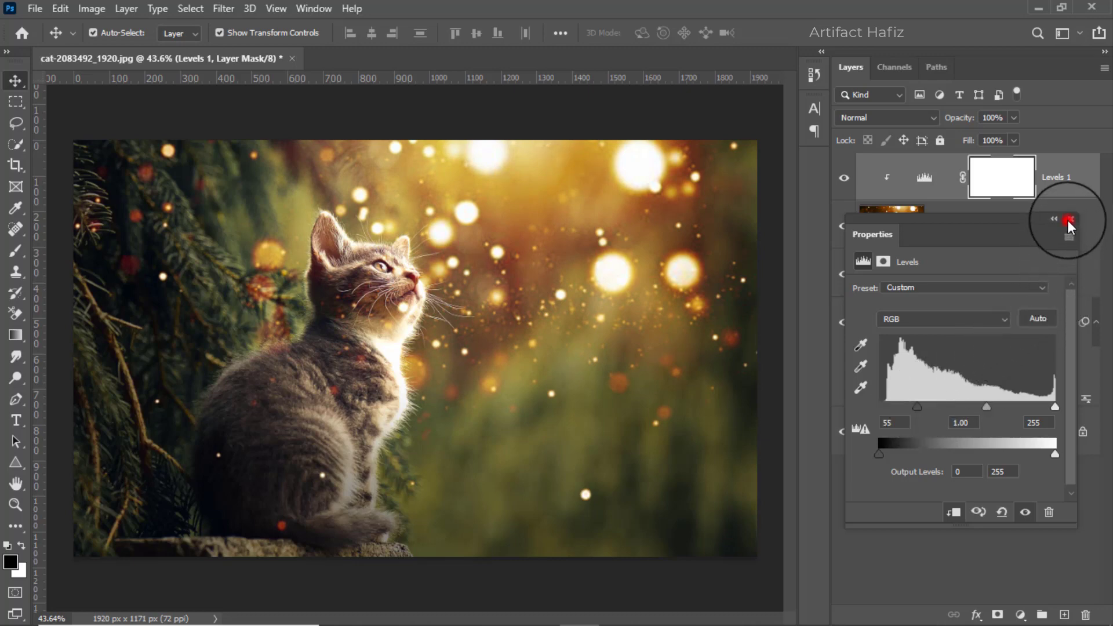
# - Compare the image with the Levels layer hidden and shown, and set that layer's opacity to 60%
pyautogui.click(846, 176)
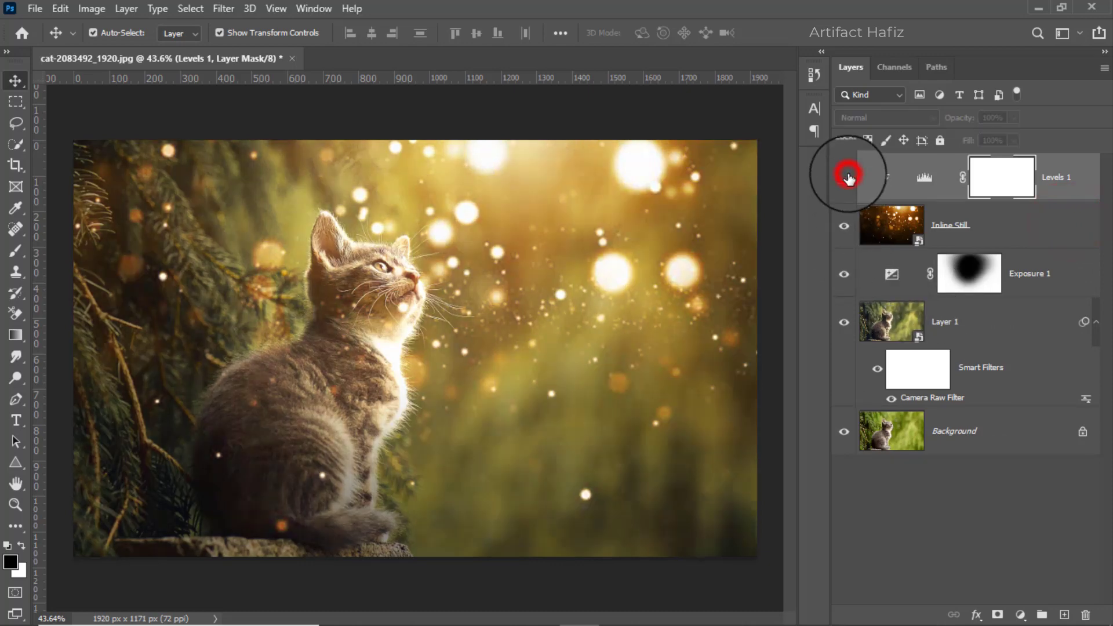
pyautogui.click(846, 177)
pyautogui.click(846, 177)
pyautogui.click(846, 176)
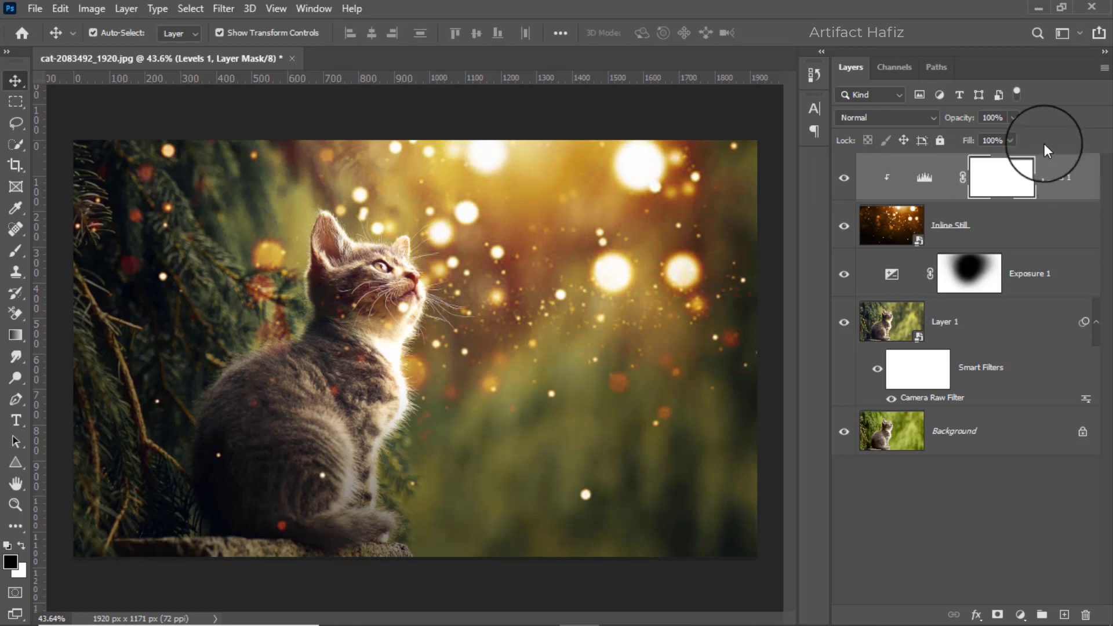
pyautogui.click(1013, 118)
pyautogui.moveTo(1011, 136); pyautogui.dragTo(988, 161)
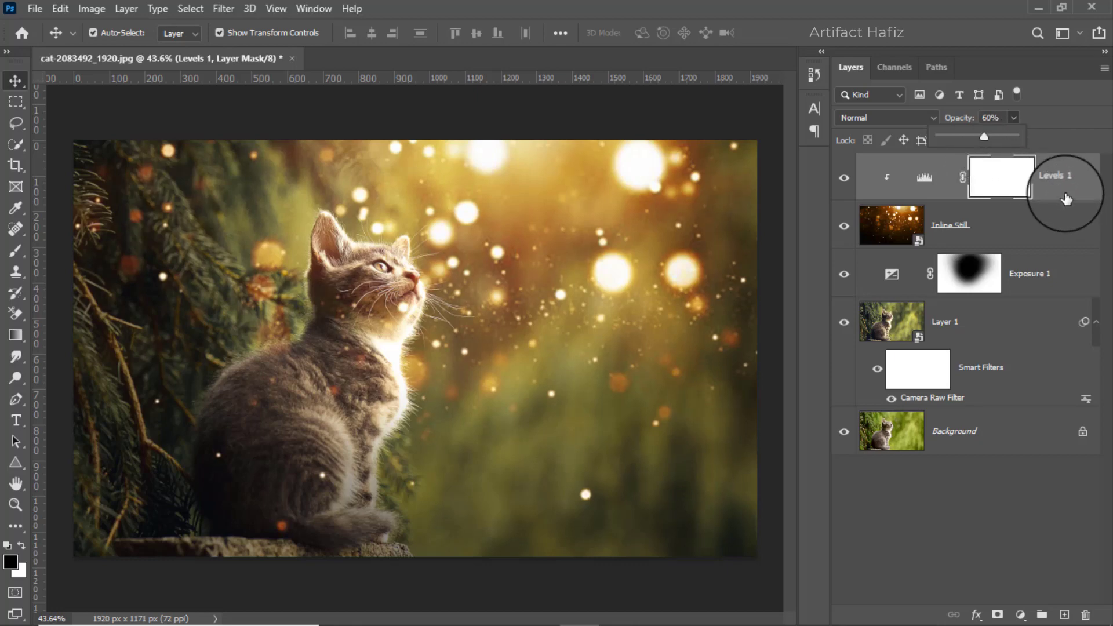
pyautogui.click(1063, 175)
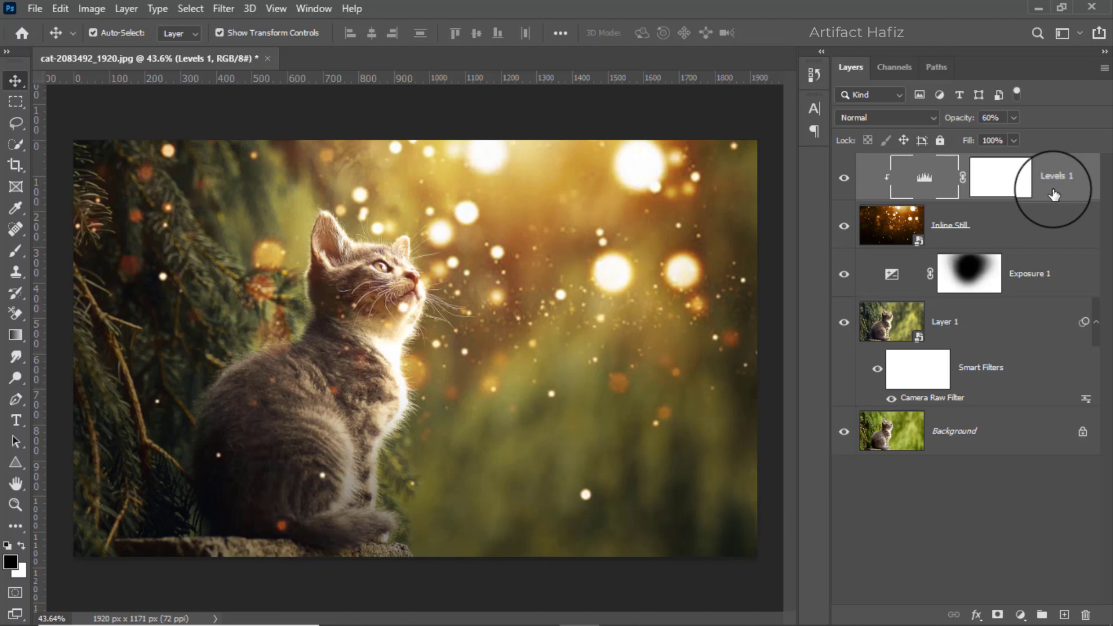
# - Stamp all visible layers into a new layer above Levels 1 and convert it for Smart Filters
pyautogui.hotkey('ctrl', 'alt', 'shift', 'e')
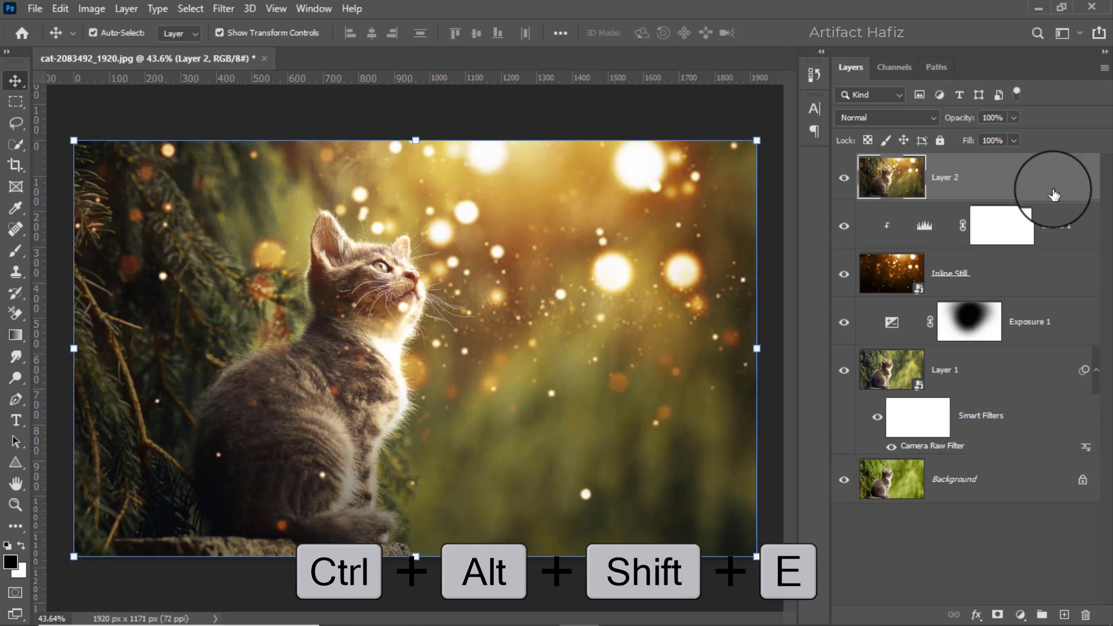
pyautogui.click(223, 9)
pyautogui.click(234, 50)
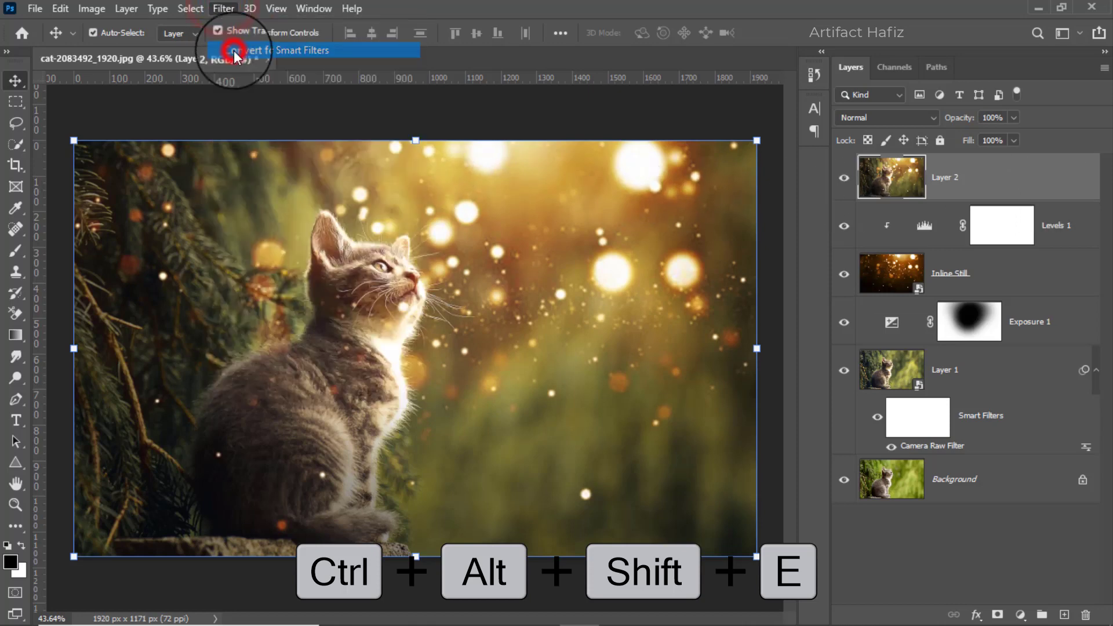
# - Open the Camera Raw Filter on the stamped layer and set Blacks to -6, Shadows to +5, Highlights to -12 and Whites to +46
pyautogui.click(223, 8)
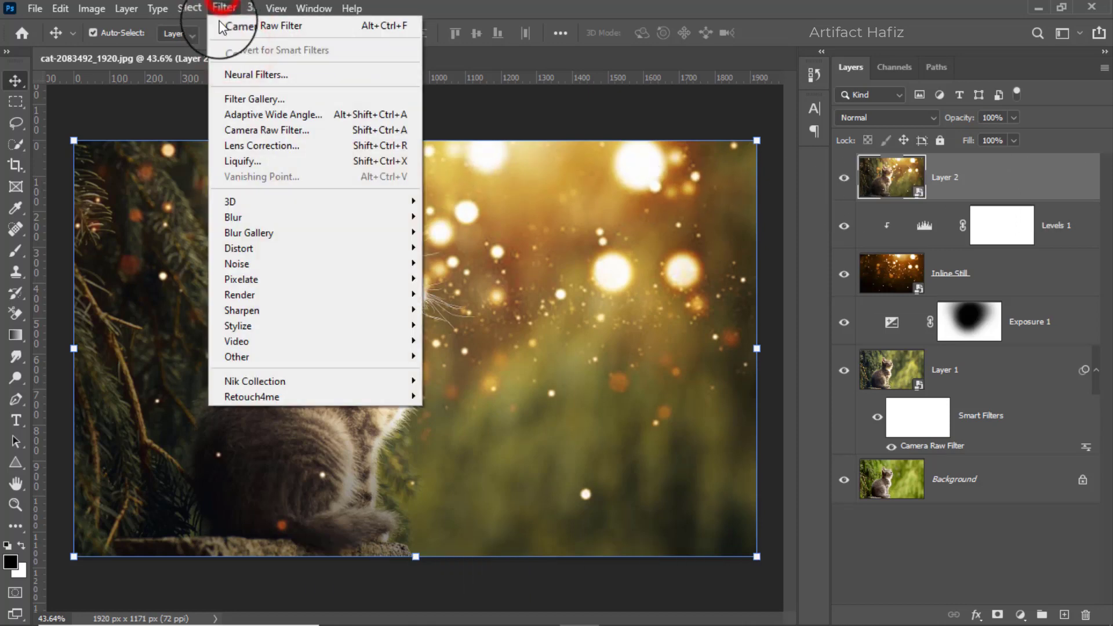
pyautogui.click(282, 129)
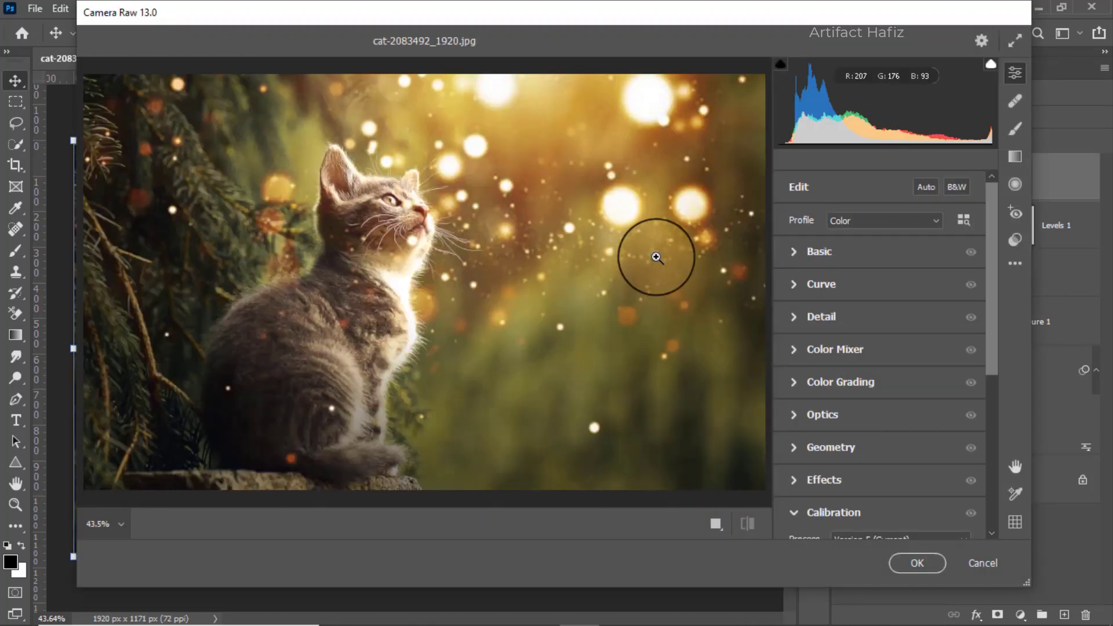
pyautogui.click(786, 259)
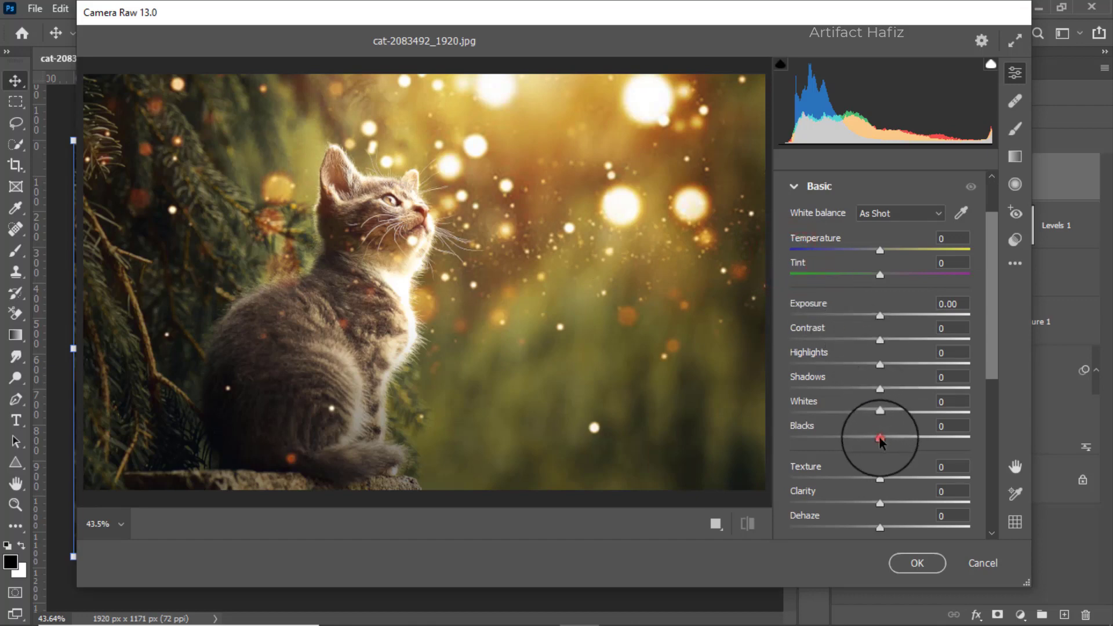
pyautogui.moveTo(879, 439)
pyautogui.mouseDown()
pyautogui.moveTo(847, 442)
pyautogui.moveTo(874, 442)
pyautogui.mouseUp()
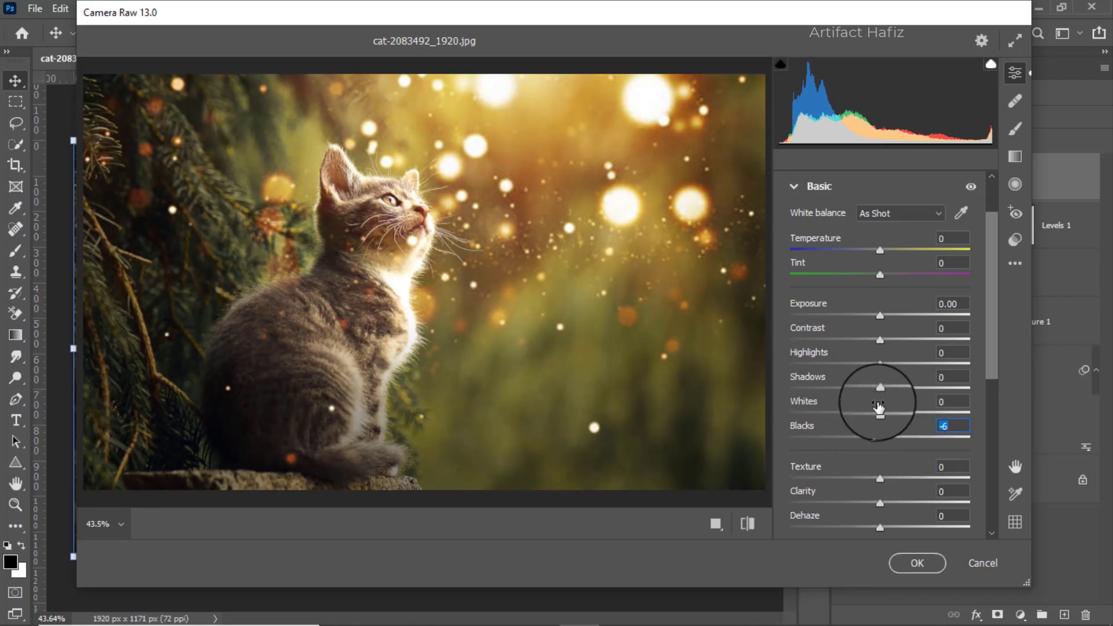
pyautogui.click(874, 390)
pyautogui.moveTo(902, 389)
pyautogui.mouseDown()
pyautogui.moveTo(916, 389)
pyautogui.moveTo(881, 389)
pyautogui.mouseUp()
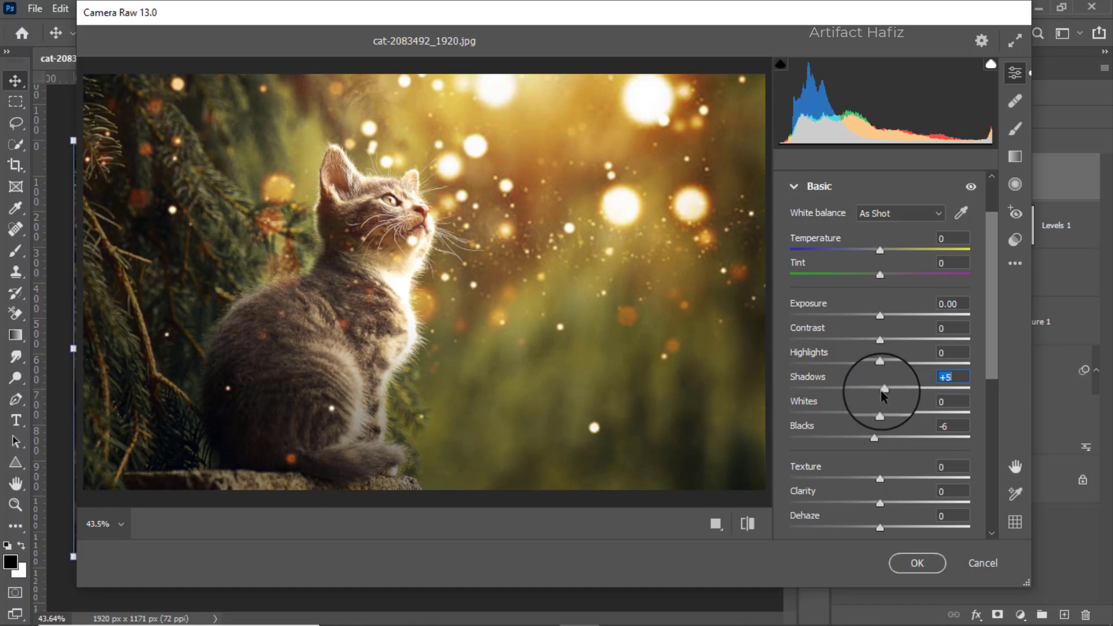
pyautogui.moveTo(879, 363); pyautogui.dragTo(869, 366)
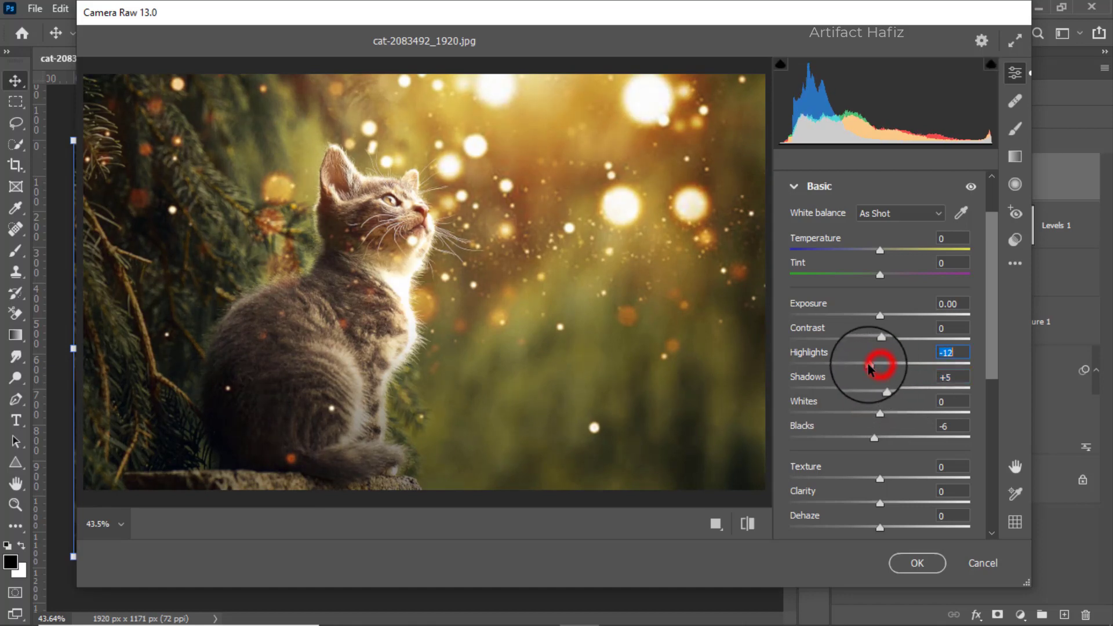
pyautogui.moveTo(880, 415); pyautogui.dragTo(922, 415)
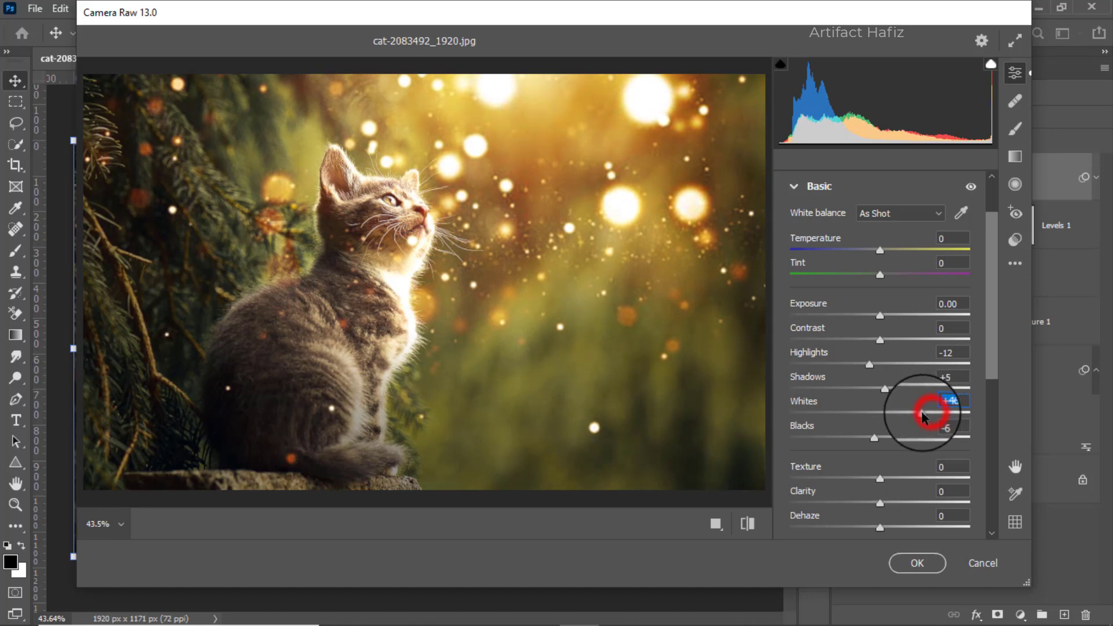
pyautogui.scroll(-5, 986, 411)
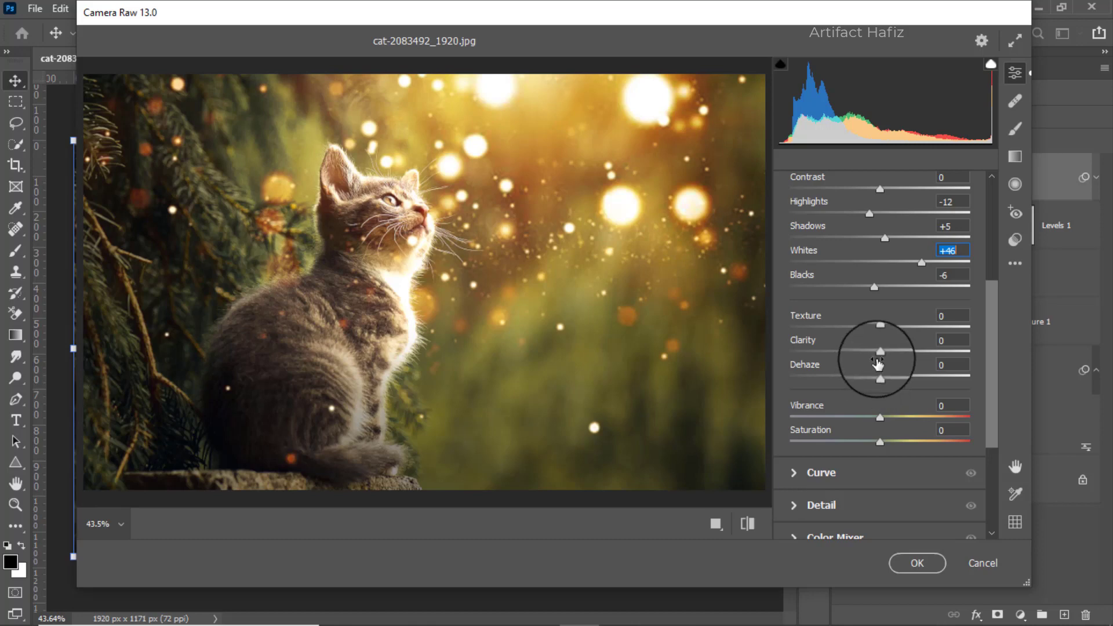
# - Lower the Exposure to -0.55 in the Basic adjustments
pyautogui.scroll(3, 875, 365)
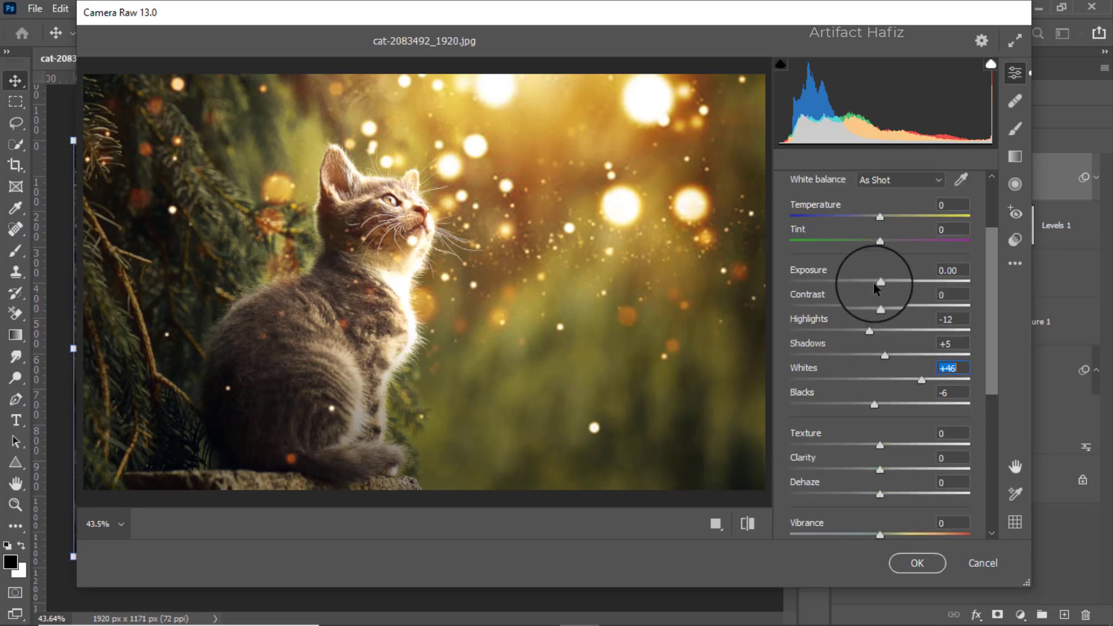
pyautogui.moveTo(880, 284); pyautogui.dragTo(870, 286)
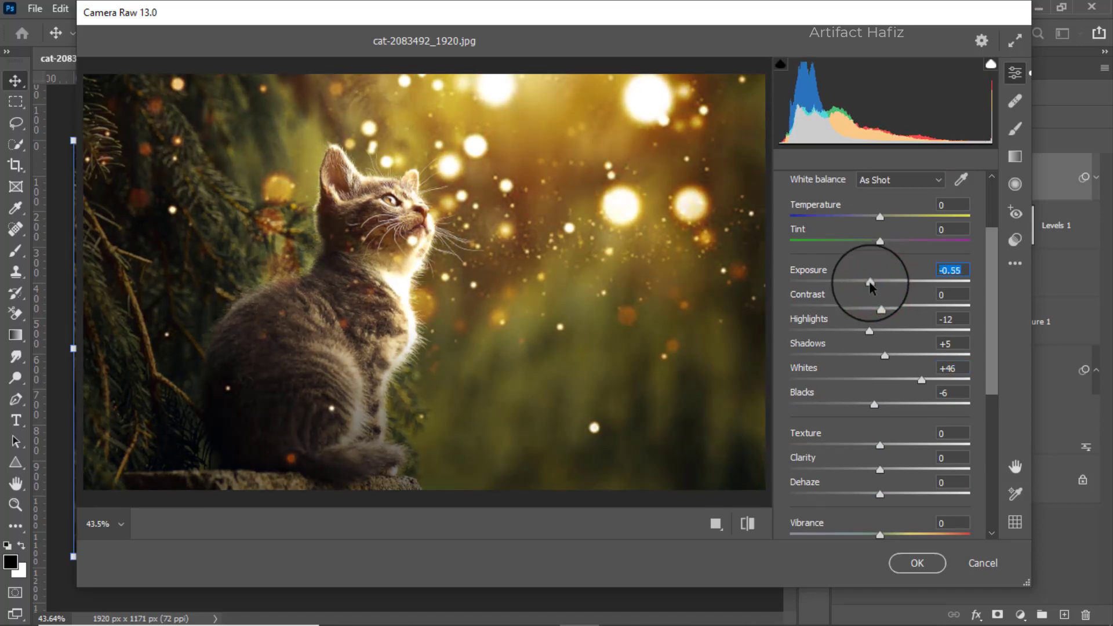
# - Lift the blue channel curve's black point to output 19, add a point at input 57, output 67, and apply the Camera Raw filter
pyautogui.scroll(-2, 863, 363)
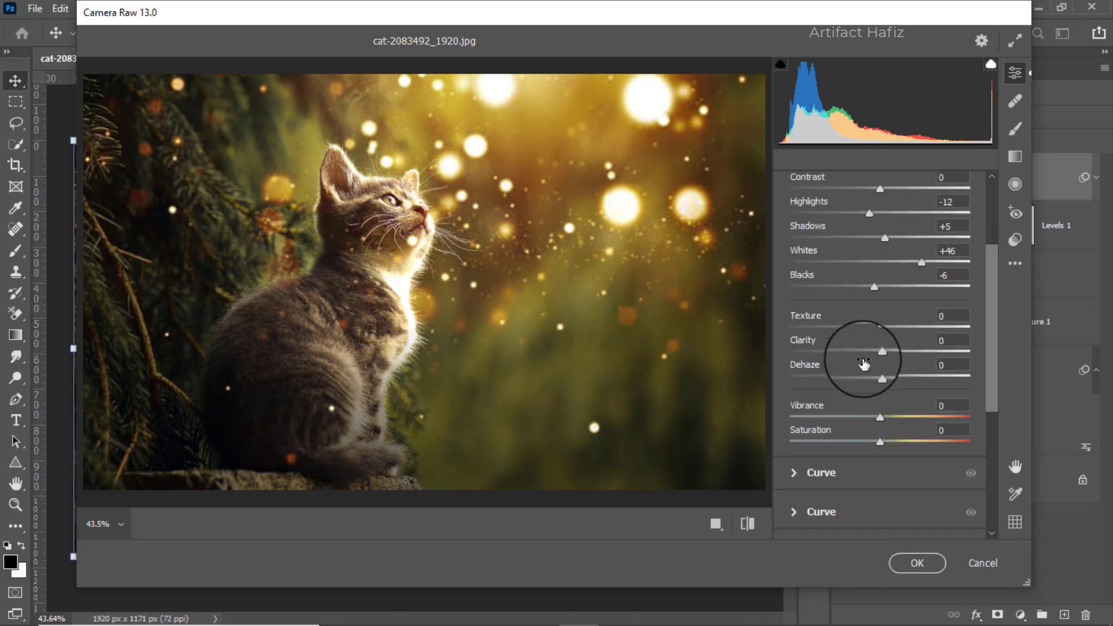
pyautogui.scroll(-2, 863, 362)
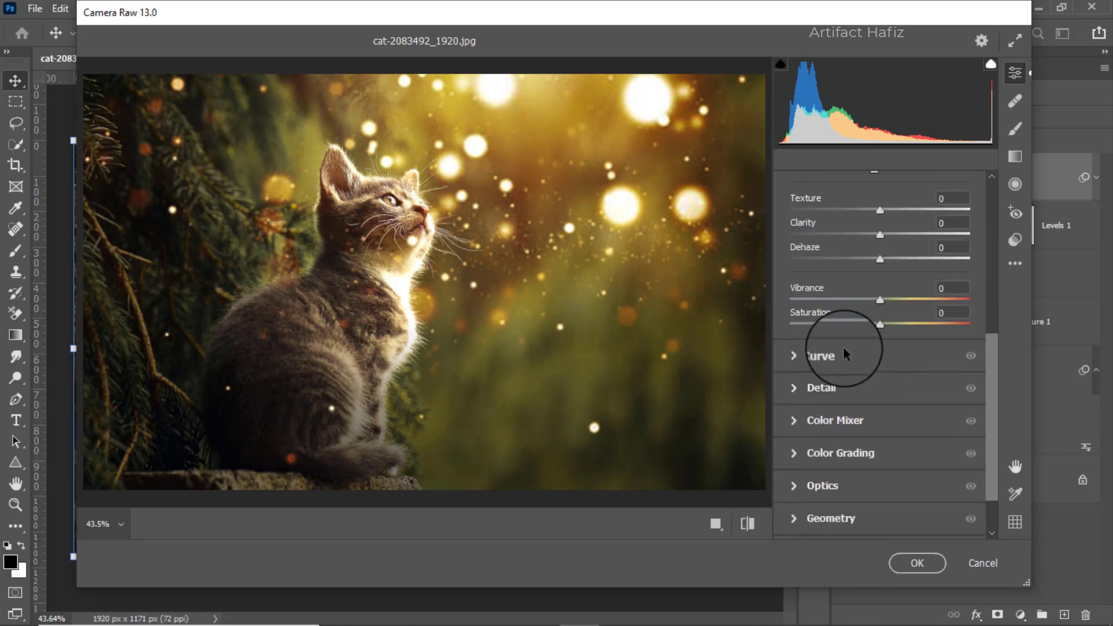
pyautogui.click(838, 352)
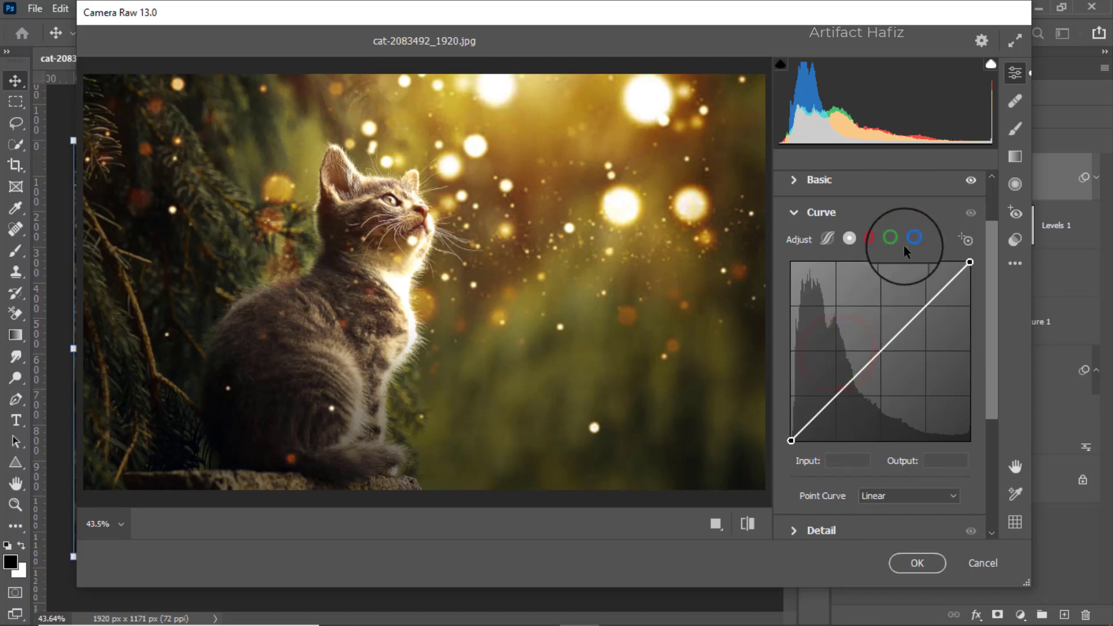
pyautogui.click(913, 238)
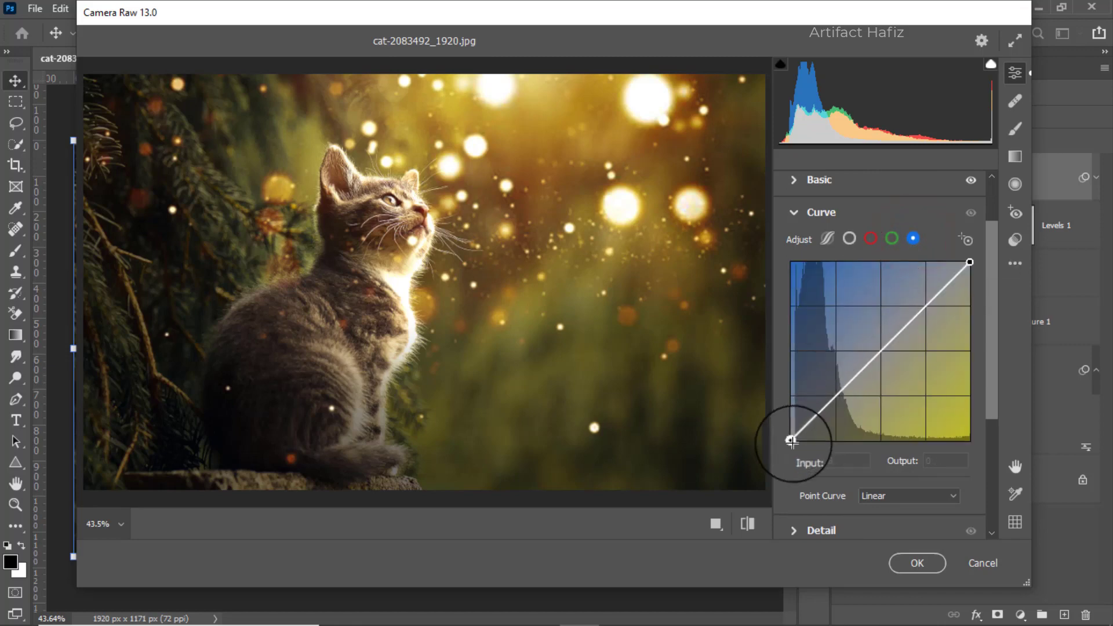
pyautogui.moveTo(787, 442); pyautogui.dragTo(793, 427)
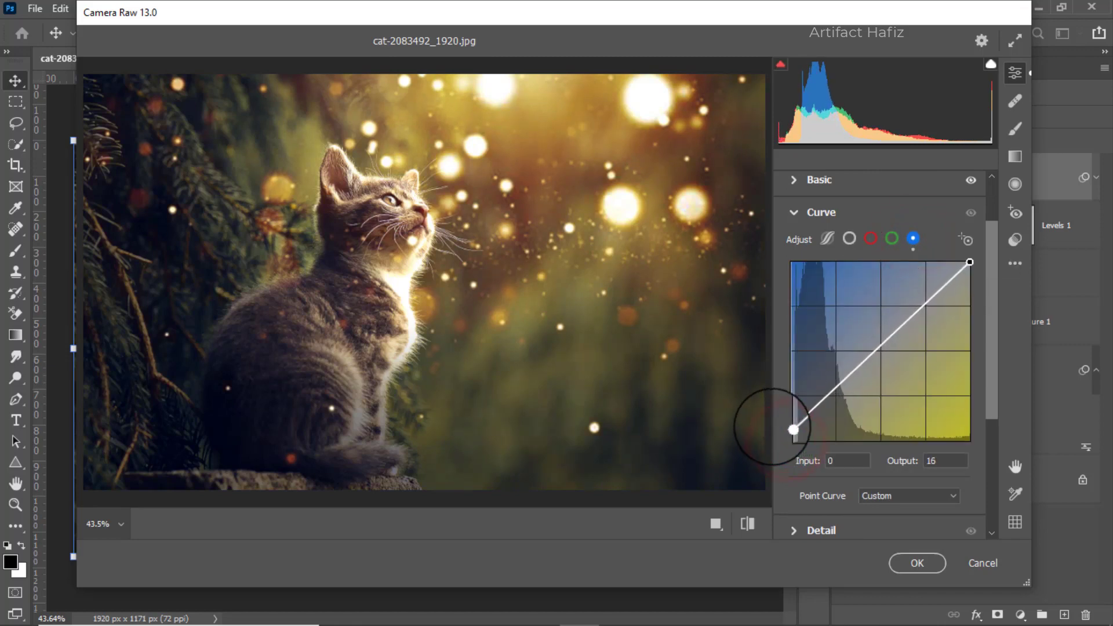
pyautogui.moveTo(830, 391); pyautogui.dragTo(832, 396)
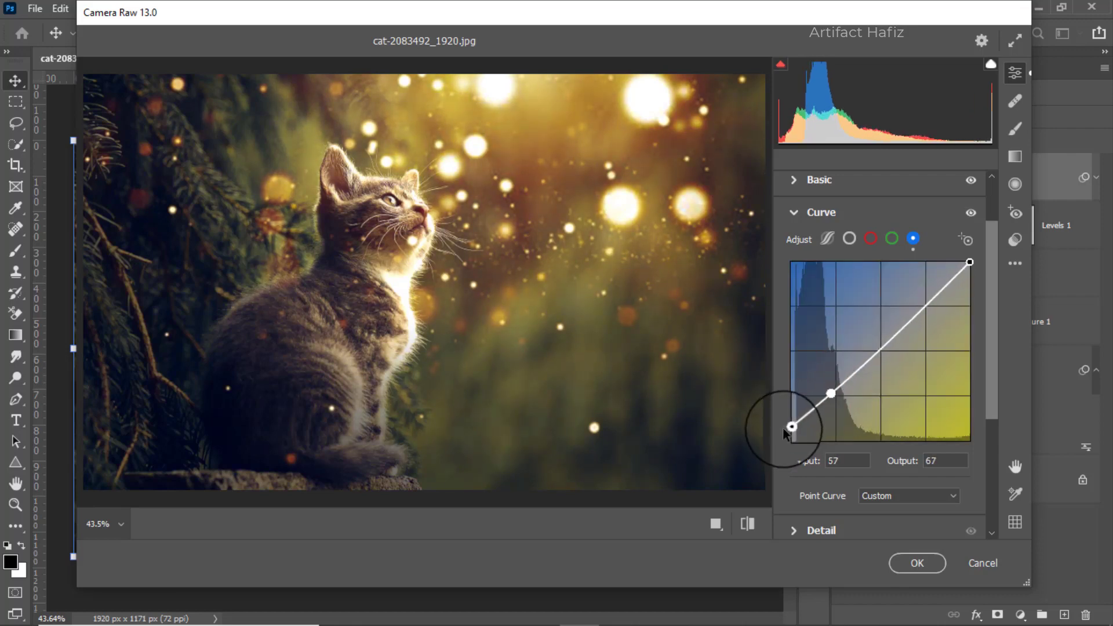
pyautogui.moveTo(792, 426)
pyautogui.mouseDown()
pyautogui.moveTo(790, 417)
pyautogui.moveTo(792, 427)
pyautogui.mouseUp()
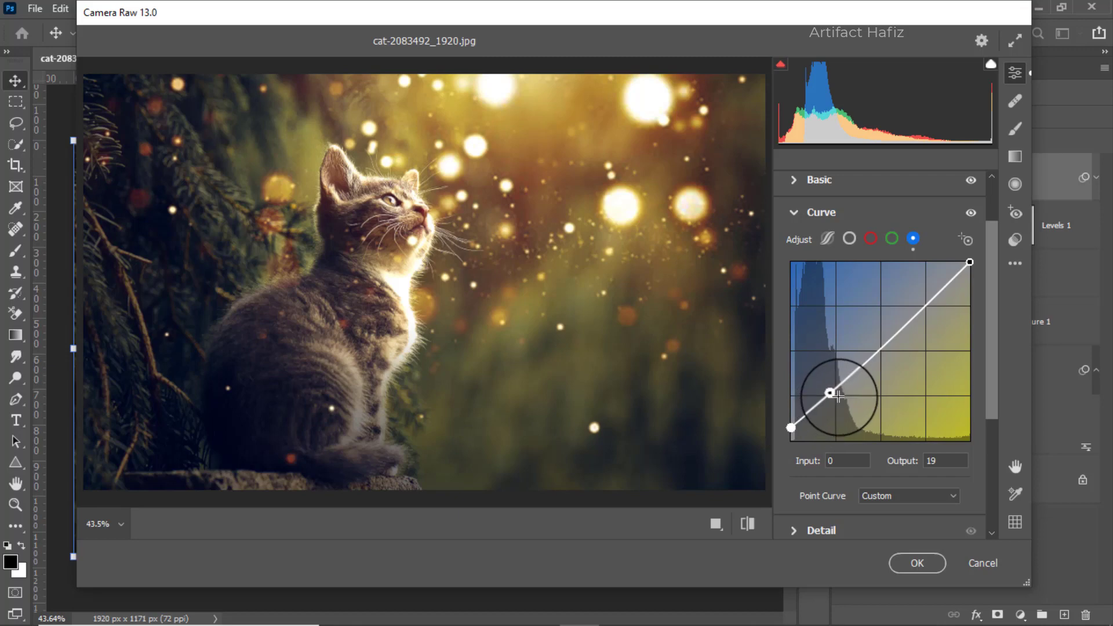
pyautogui.scroll(-3, 902, 376)
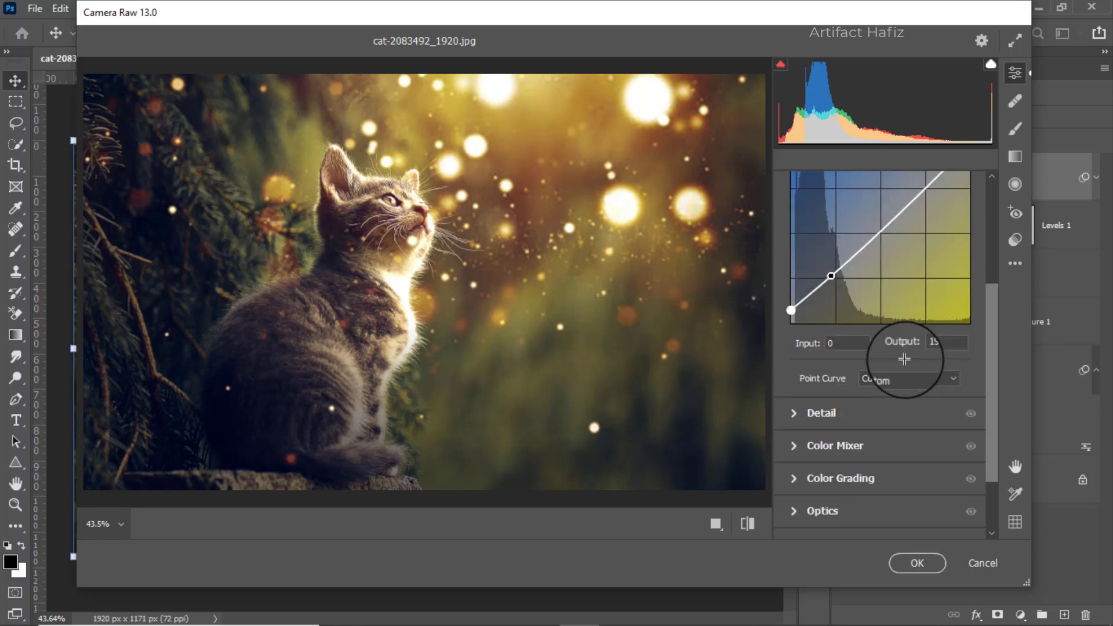
pyautogui.click(903, 561)
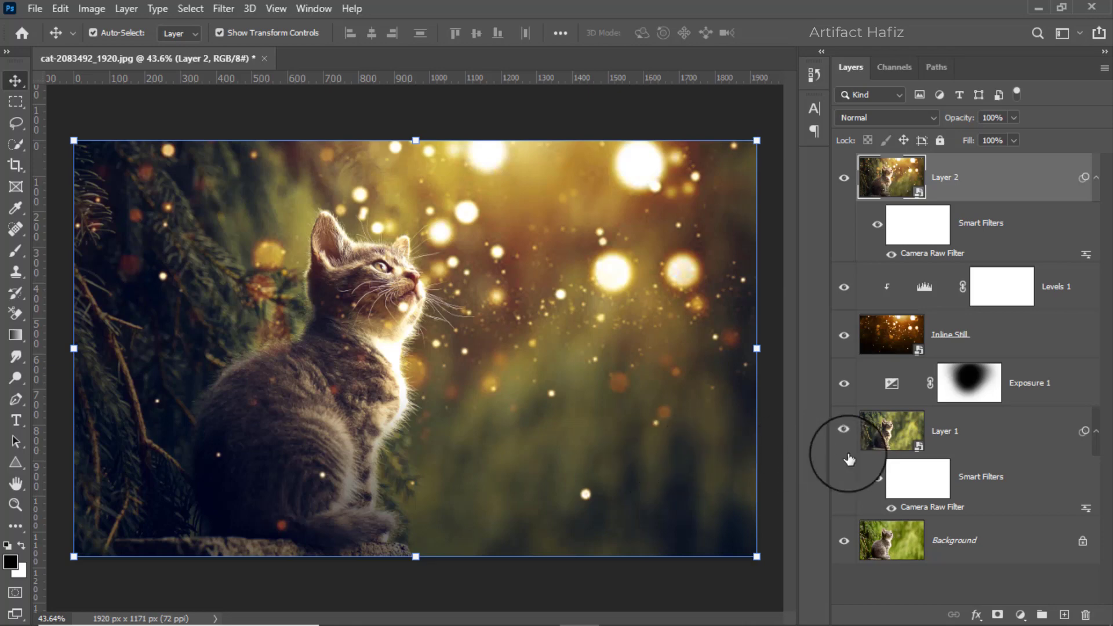
# - Add a Curves adjustment layer above Layer 2 and pull the upper midtones of its RGB curve well upward to brighten the image
pyautogui.click(1020, 615)
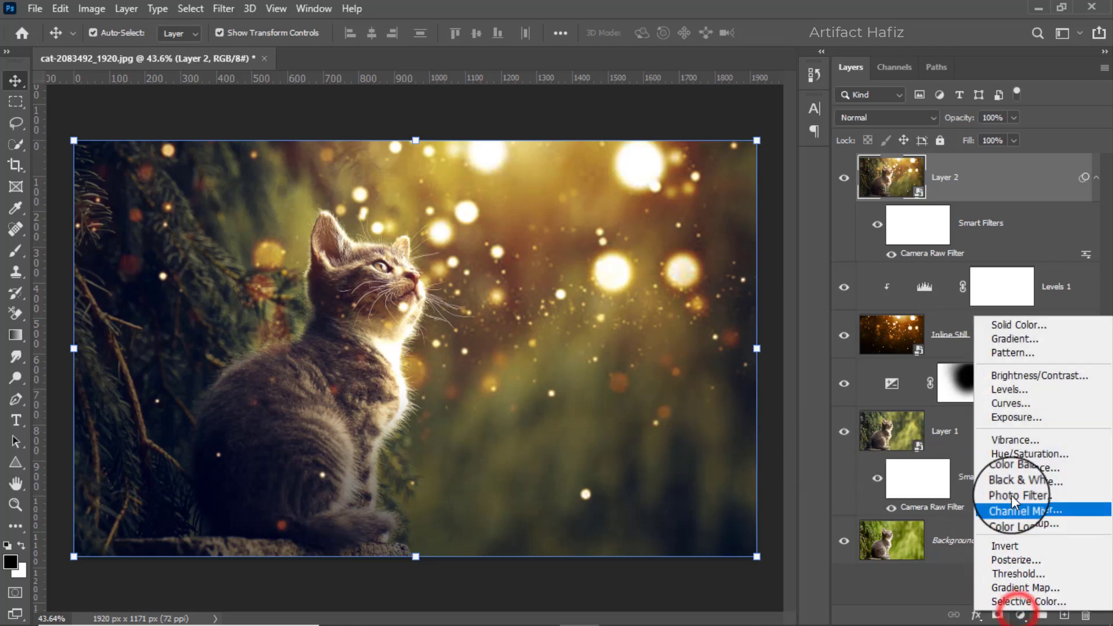
pyautogui.click(1006, 406)
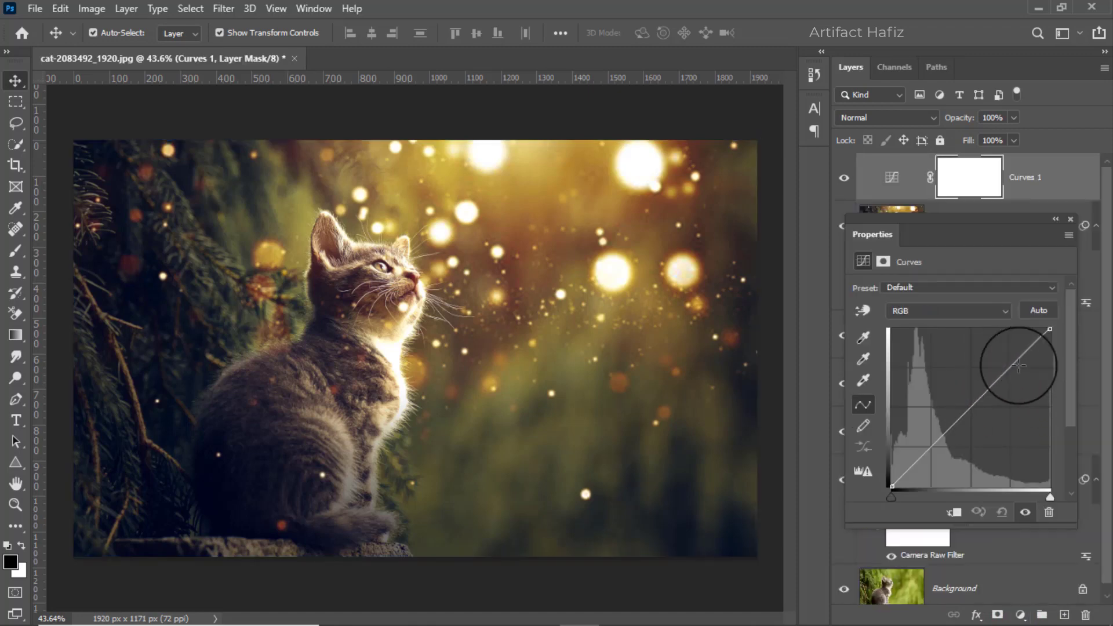
pyautogui.moveTo(997, 377); pyautogui.dragTo(979, 353)
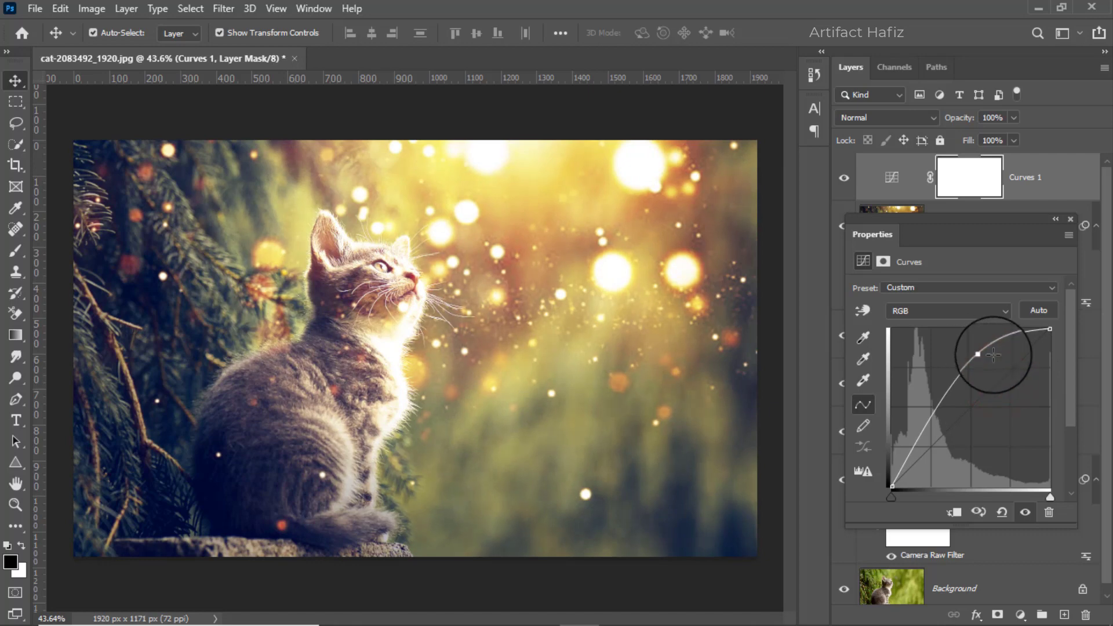
pyautogui.click(1069, 218)
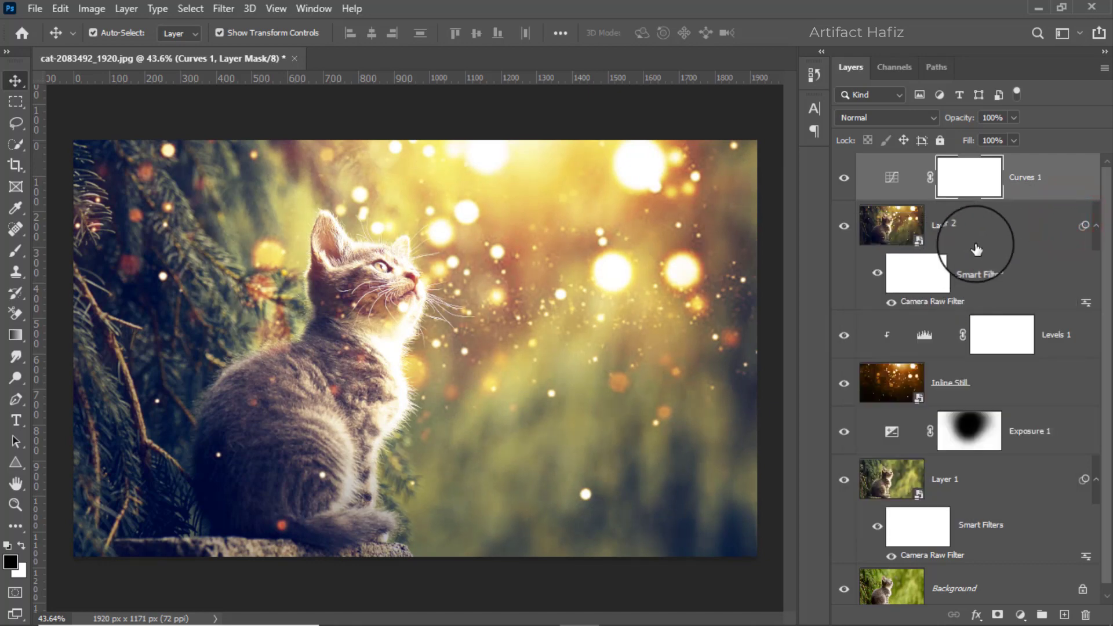
# - Invert the Curves 1 layer mask to black to hide the brightening
pyautogui.click(966, 177)
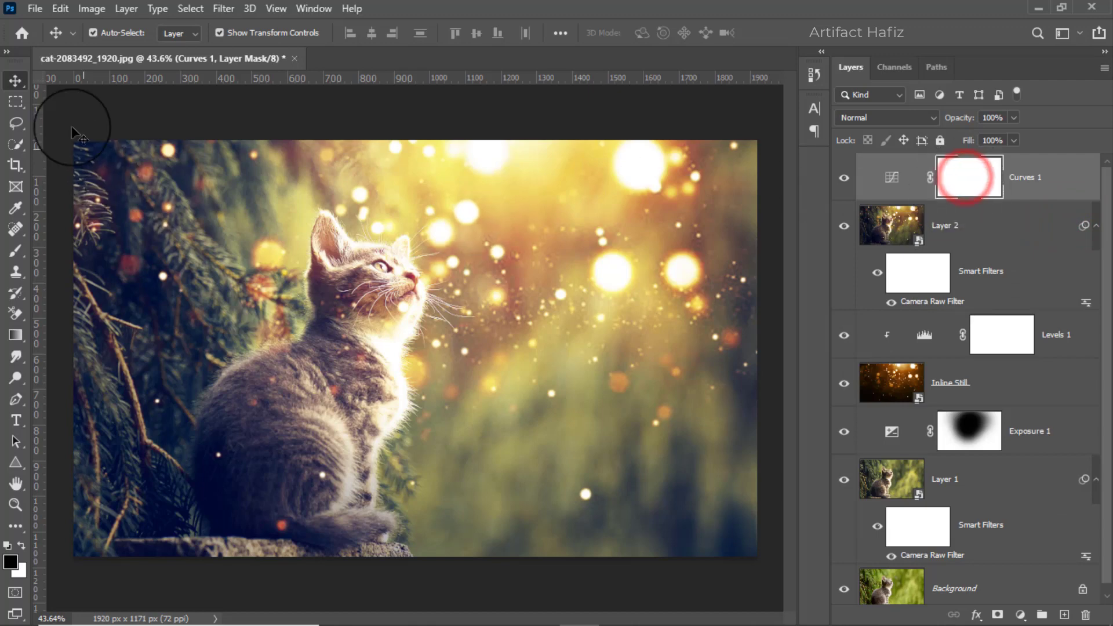
pyautogui.click(91, 9)
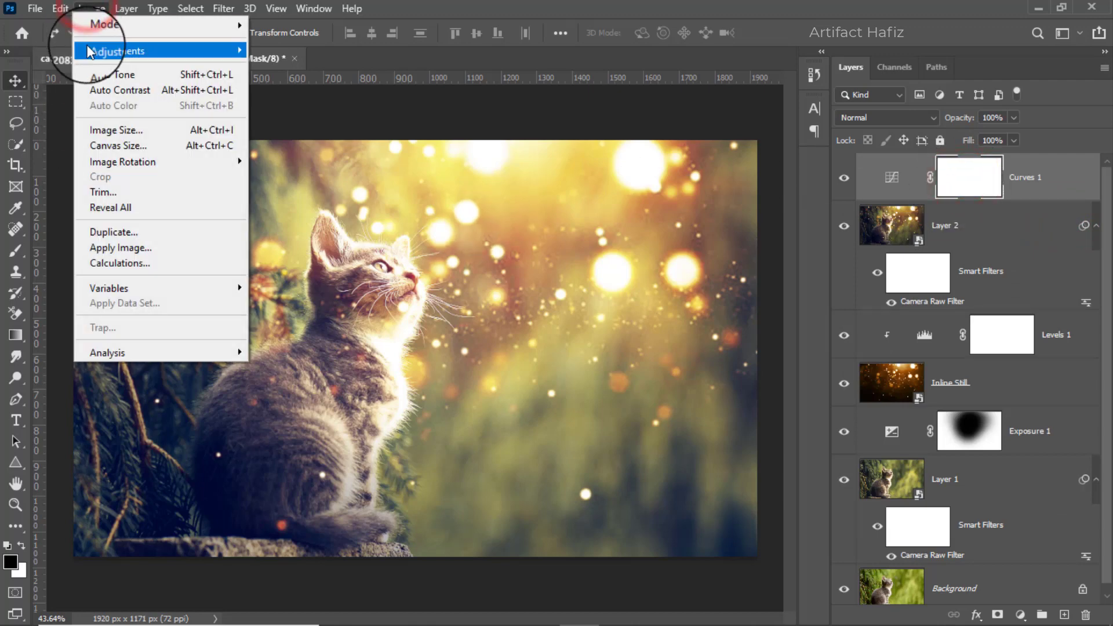
pyautogui.moveTo(155, 50)
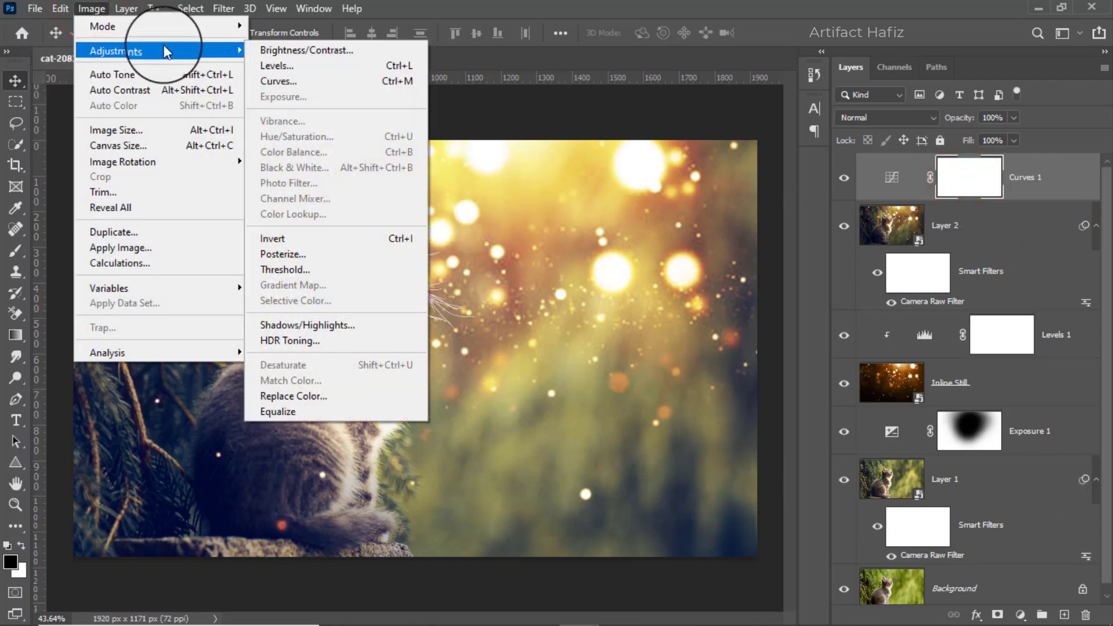
pyautogui.click(291, 234)
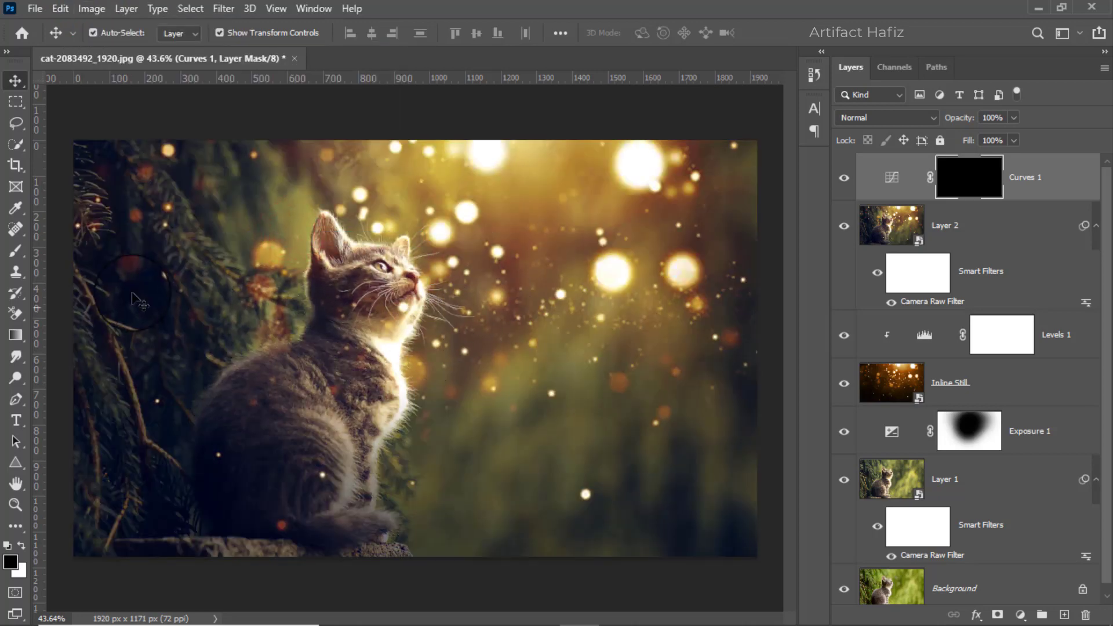
# - Set up the Brush tool with a soft tip, 10% opacity and white as the foreground color
pyautogui.click(17, 255)
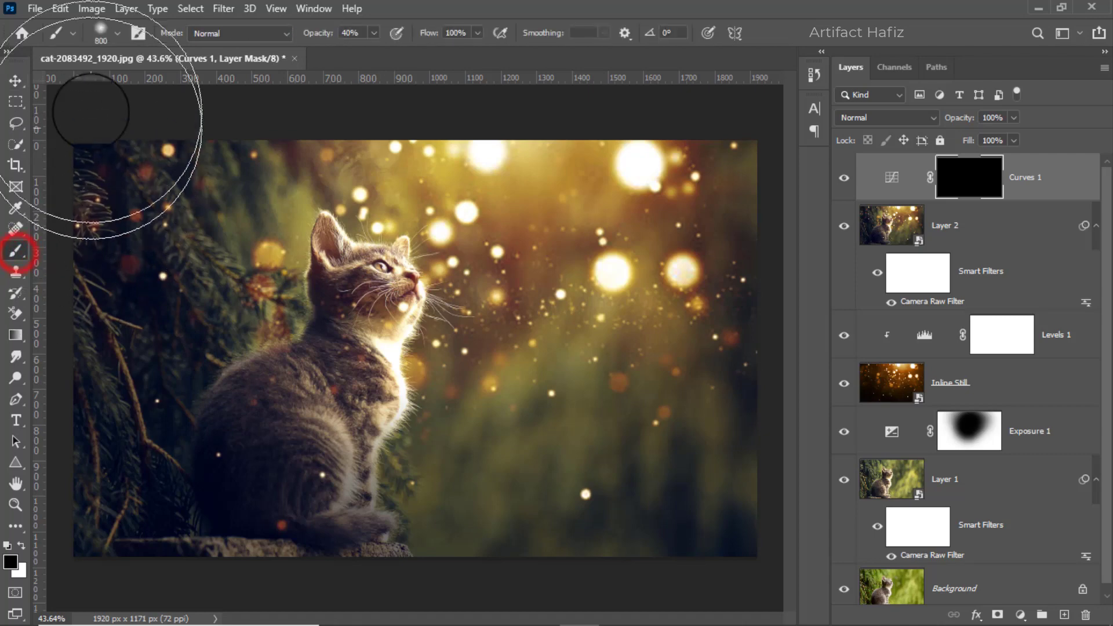
pyautogui.click(116, 31)
pyautogui.click(97, 248)
pyautogui.moveTo(371, 33); pyautogui.dragTo(351, 53)
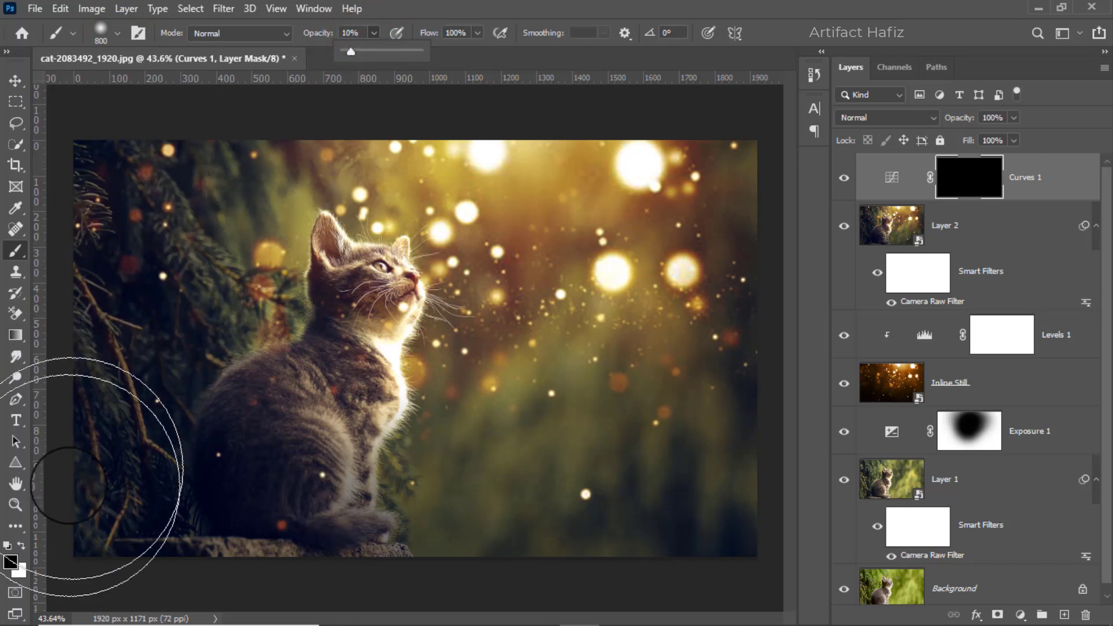
pyautogui.click(22, 544)
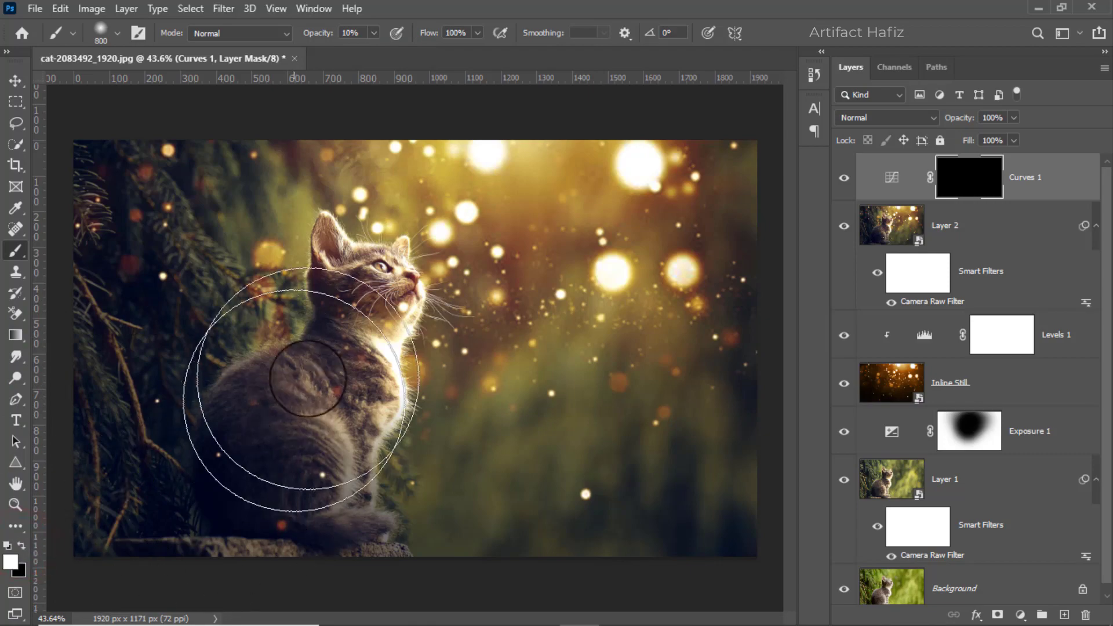
# - Paint white over the cat's eye on the Curves 1 mask with a 9-pixel brush to brighten the iris
pyautogui.scroll(10, 371, 261)
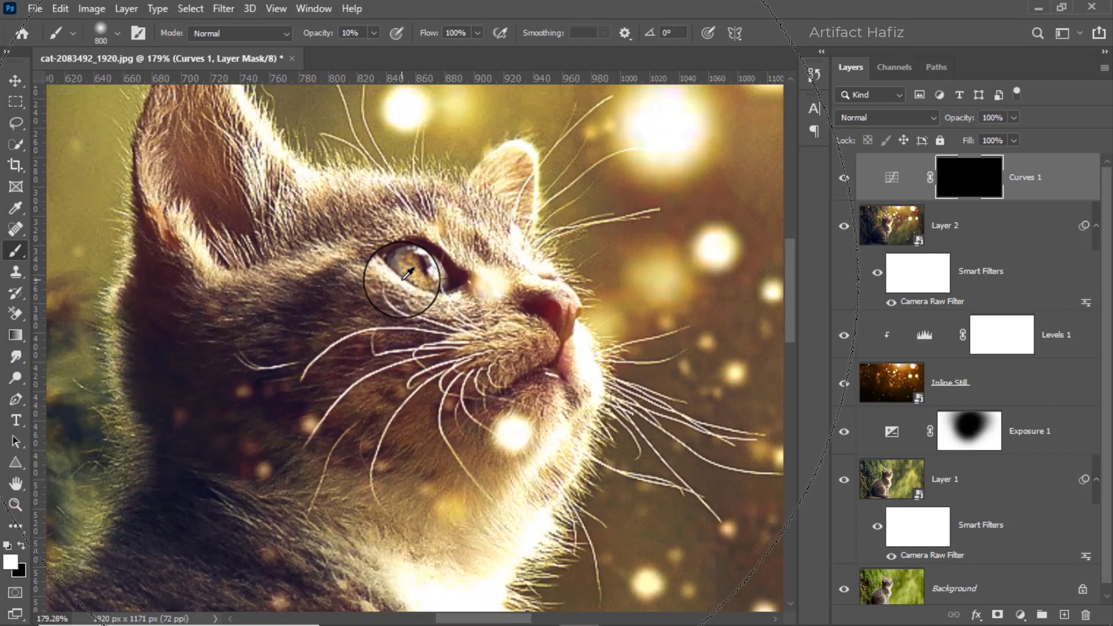
pyautogui.press('[')
pyautogui.press('[')
pyautogui.press('[')
pyautogui.press('[')
pyautogui.press('[')
pyautogui.press('[')
pyautogui.press('[')
pyautogui.press('[')
pyautogui.press('[')
pyautogui.press('[')
pyautogui.press('[')
pyautogui.press('[')
pyautogui.press('[')
pyautogui.press('[')
pyautogui.press('[')
pyautogui.press('[')
pyautogui.press('[')
pyautogui.press('[')
pyautogui.press('[')
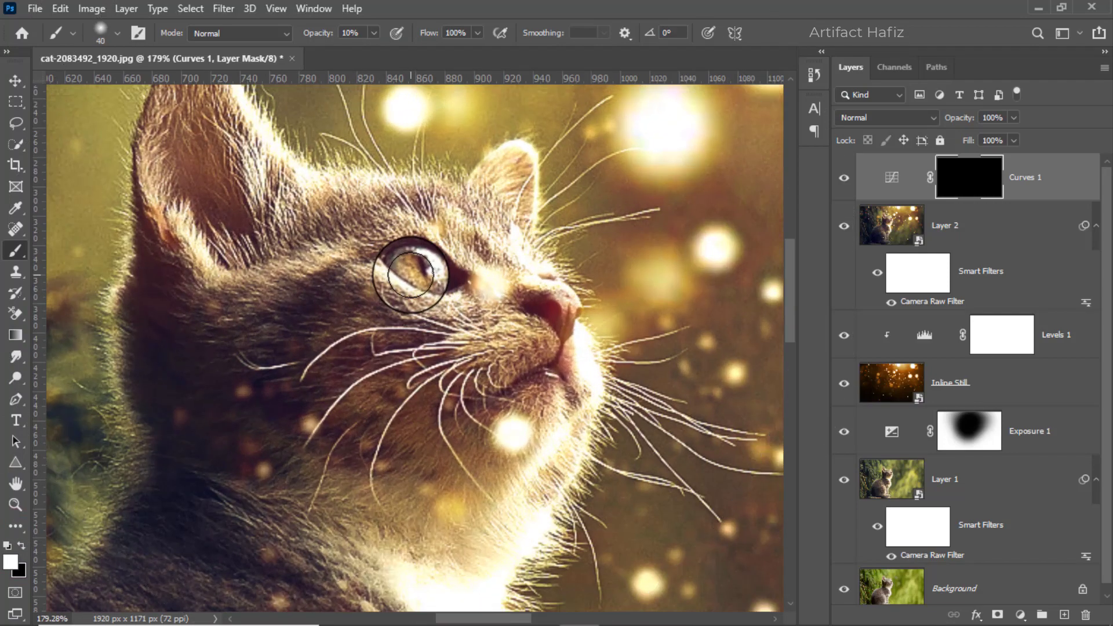
pyautogui.press('[')
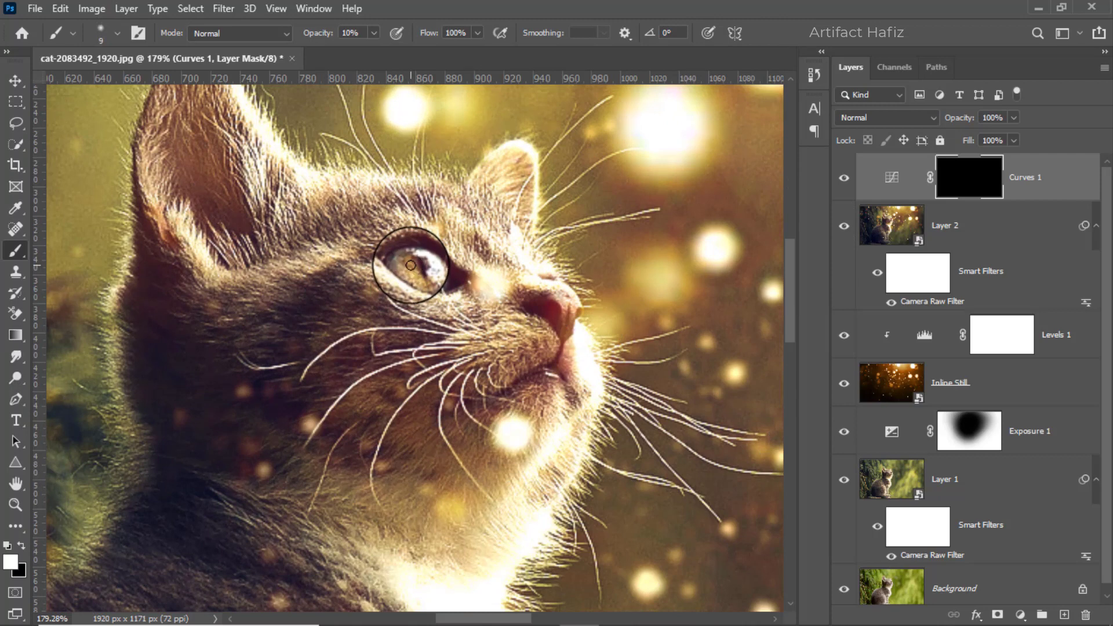
pyautogui.moveTo(405, 251)
pyautogui.mouseDown()
pyautogui.moveTo(415, 273)
pyautogui.moveTo(417, 256)
pyautogui.moveTo(425, 260)
pyautogui.moveTo(402, 253)
pyautogui.moveTo(427, 276)
pyautogui.moveTo(418, 253)
pyautogui.moveTo(418, 278)
pyautogui.moveTo(432, 268)
pyautogui.moveTo(419, 252)
pyautogui.moveTo(432, 263)
pyautogui.moveTo(411, 261)
pyautogui.moveTo(434, 274)
pyautogui.moveTo(410, 259)
pyautogui.mouseUp()
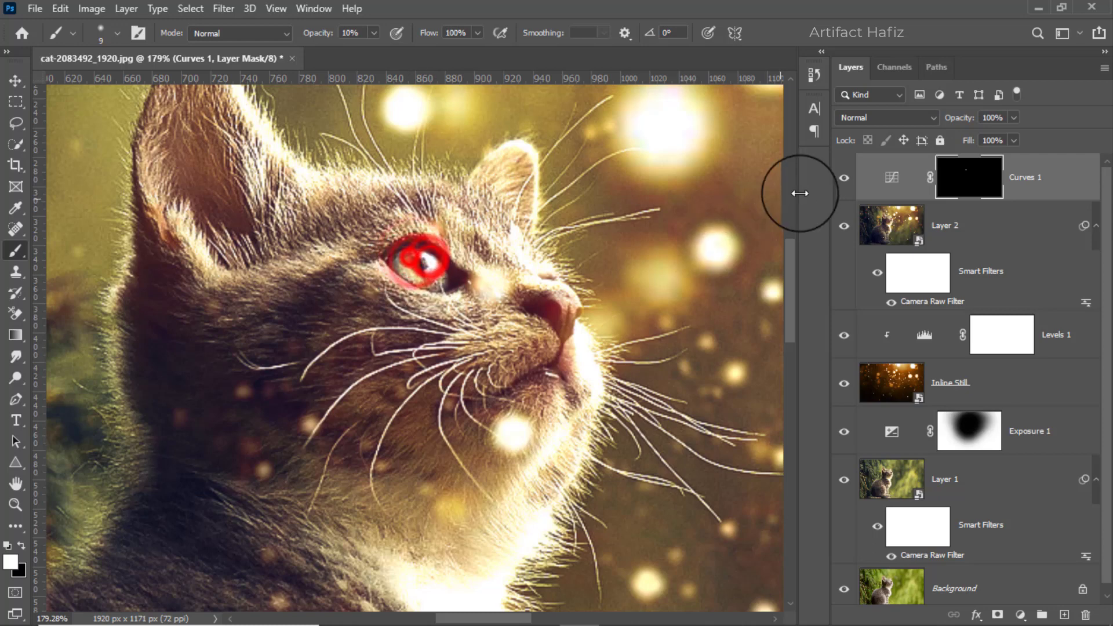
pyautogui.click(844, 178)
pyautogui.moveTo(411, 252)
pyautogui.mouseDown()
pyautogui.moveTo(429, 261)
pyautogui.moveTo(412, 257)
pyautogui.mouseUp()
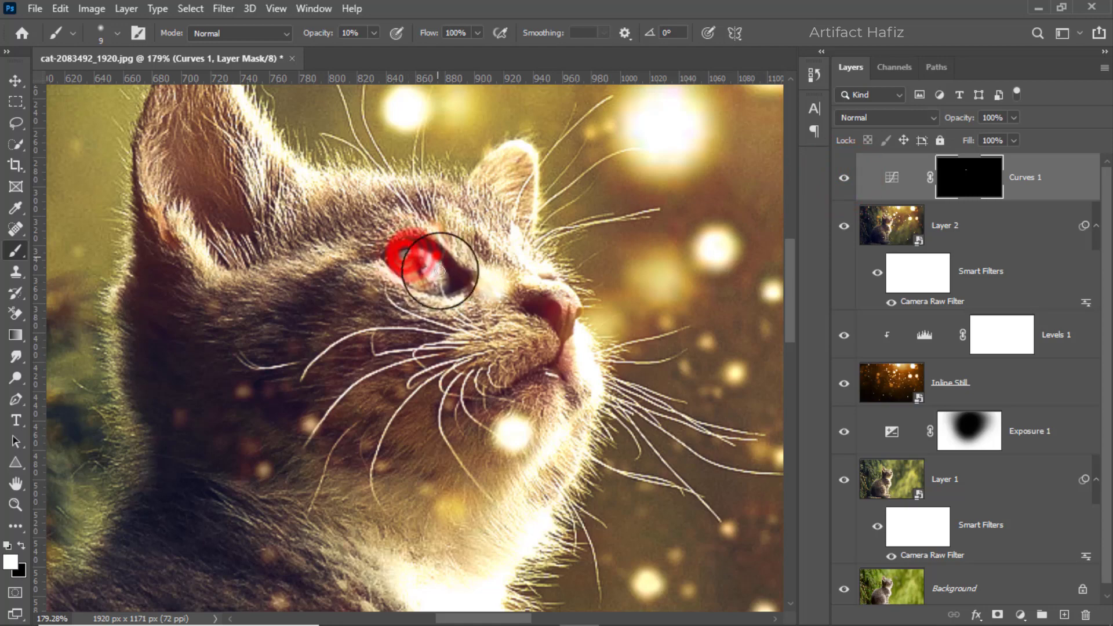
# - Compare the eye with the Curves 1 layer hidden and shown, and set that layer's blend mode to Lighter Color
pyautogui.scroll(-5, 439, 271)
pyautogui.click(843, 180)
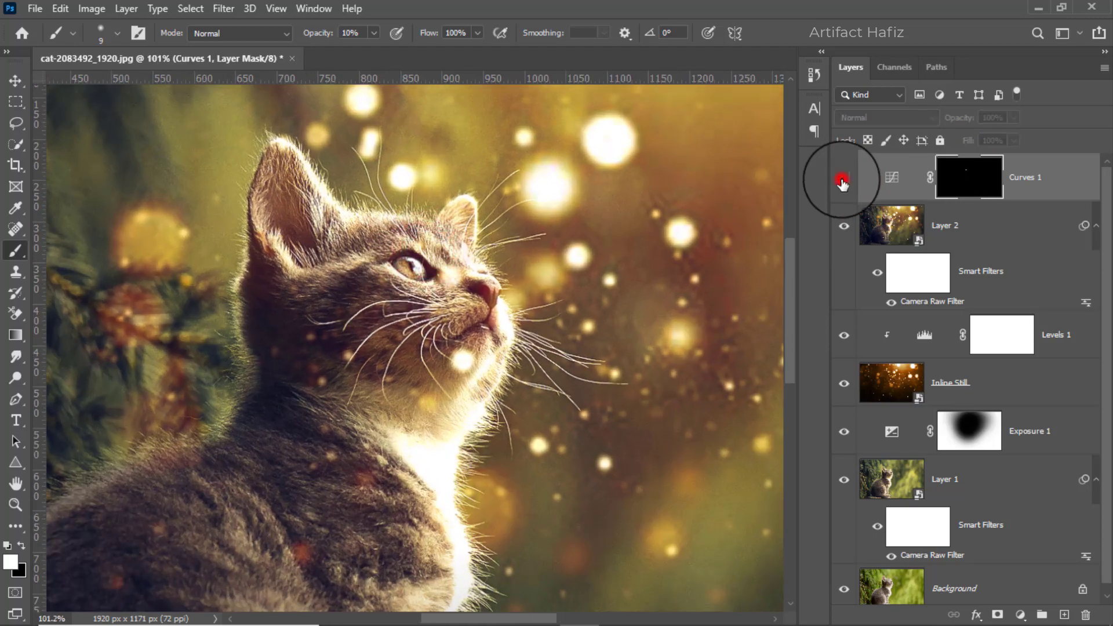
pyautogui.scroll(-5, 596, 248)
pyautogui.click(885, 120)
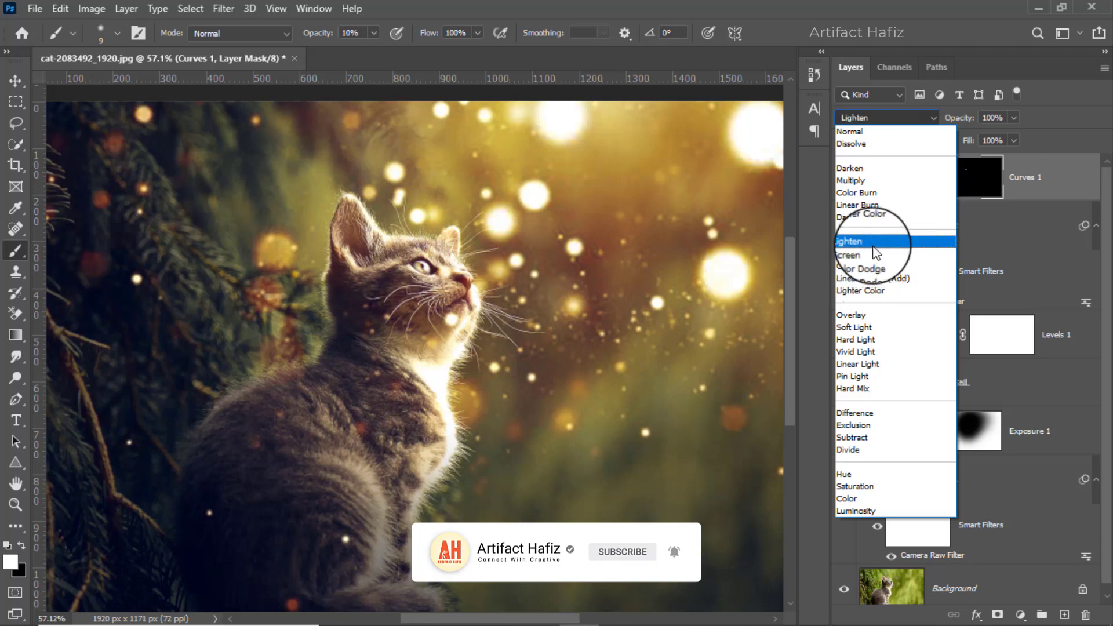
pyautogui.click(879, 295)
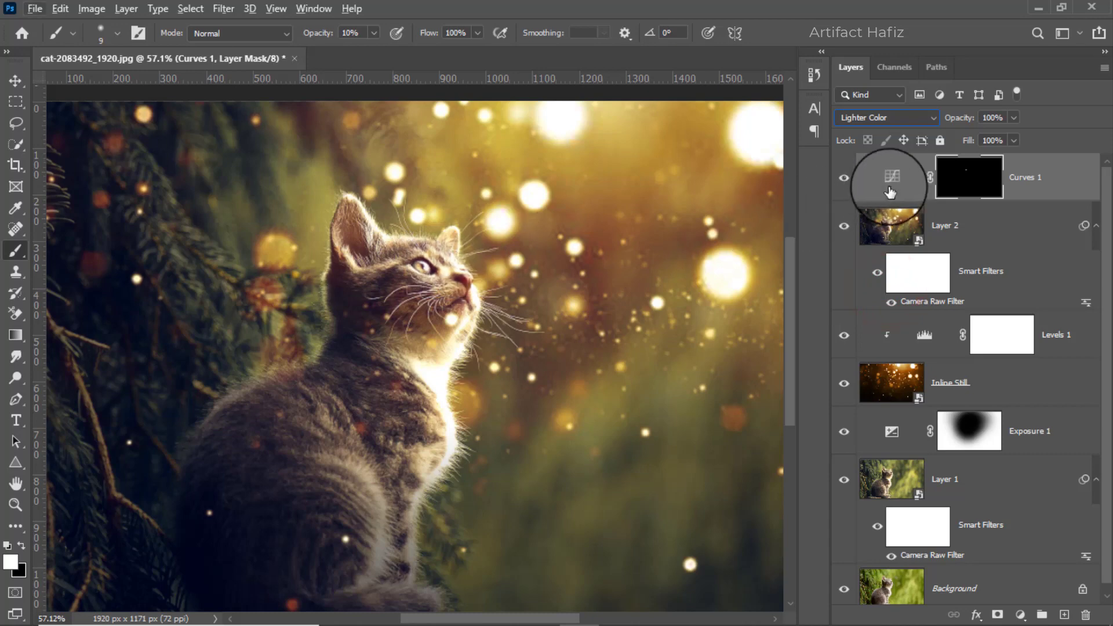
# - Check the Lighter Color effect on the cat's eye by hiding and showing the Curves 1 layer, and review the whole image
pyautogui.click(846, 179)
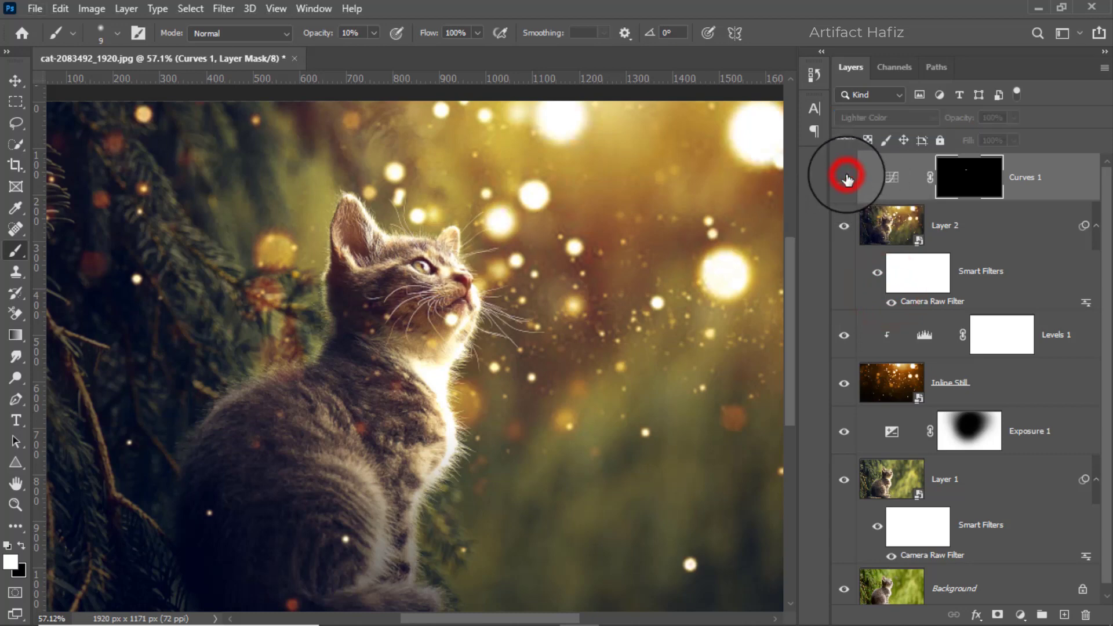
pyautogui.click(846, 179)
pyautogui.click(846, 179)
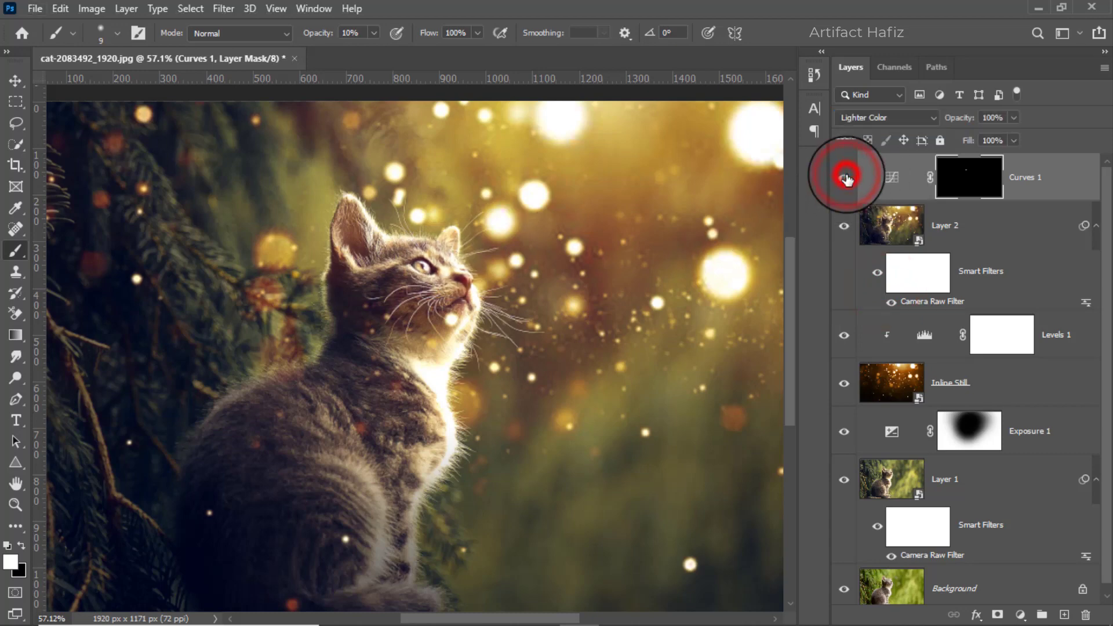
pyautogui.scroll(-4, 552, 328)
pyautogui.scroll(2, 411, 316)
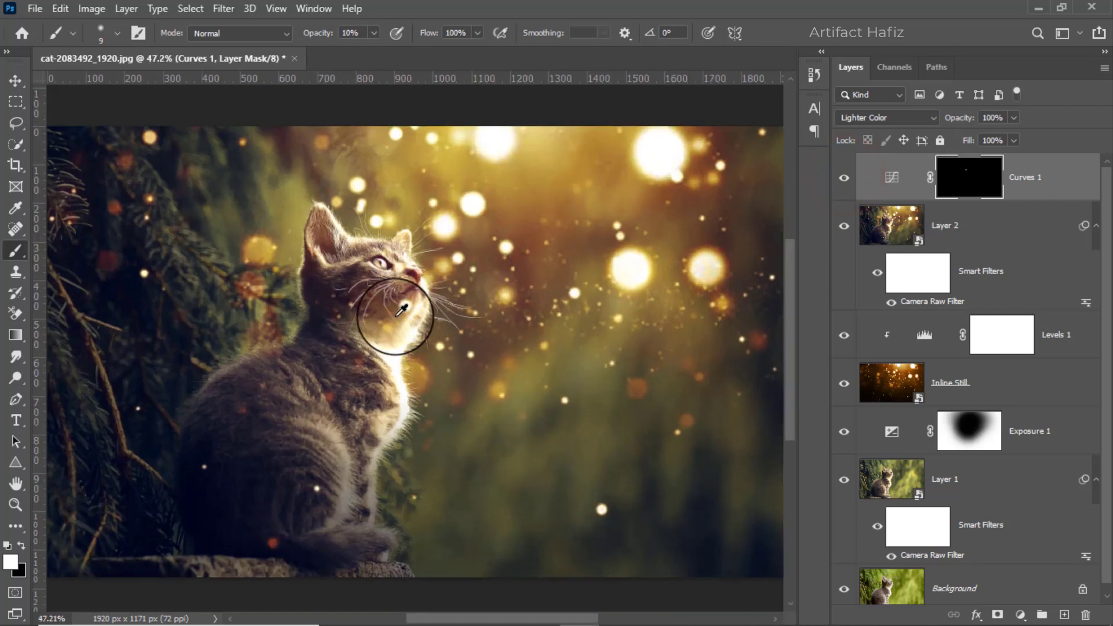
pyautogui.scroll(-1, 401, 311)
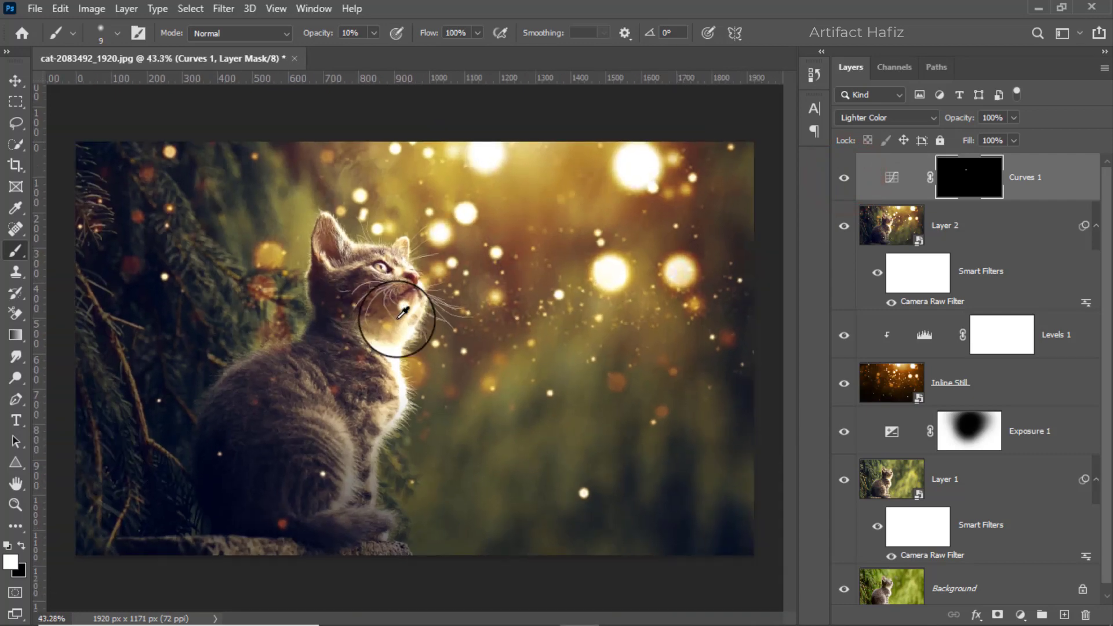